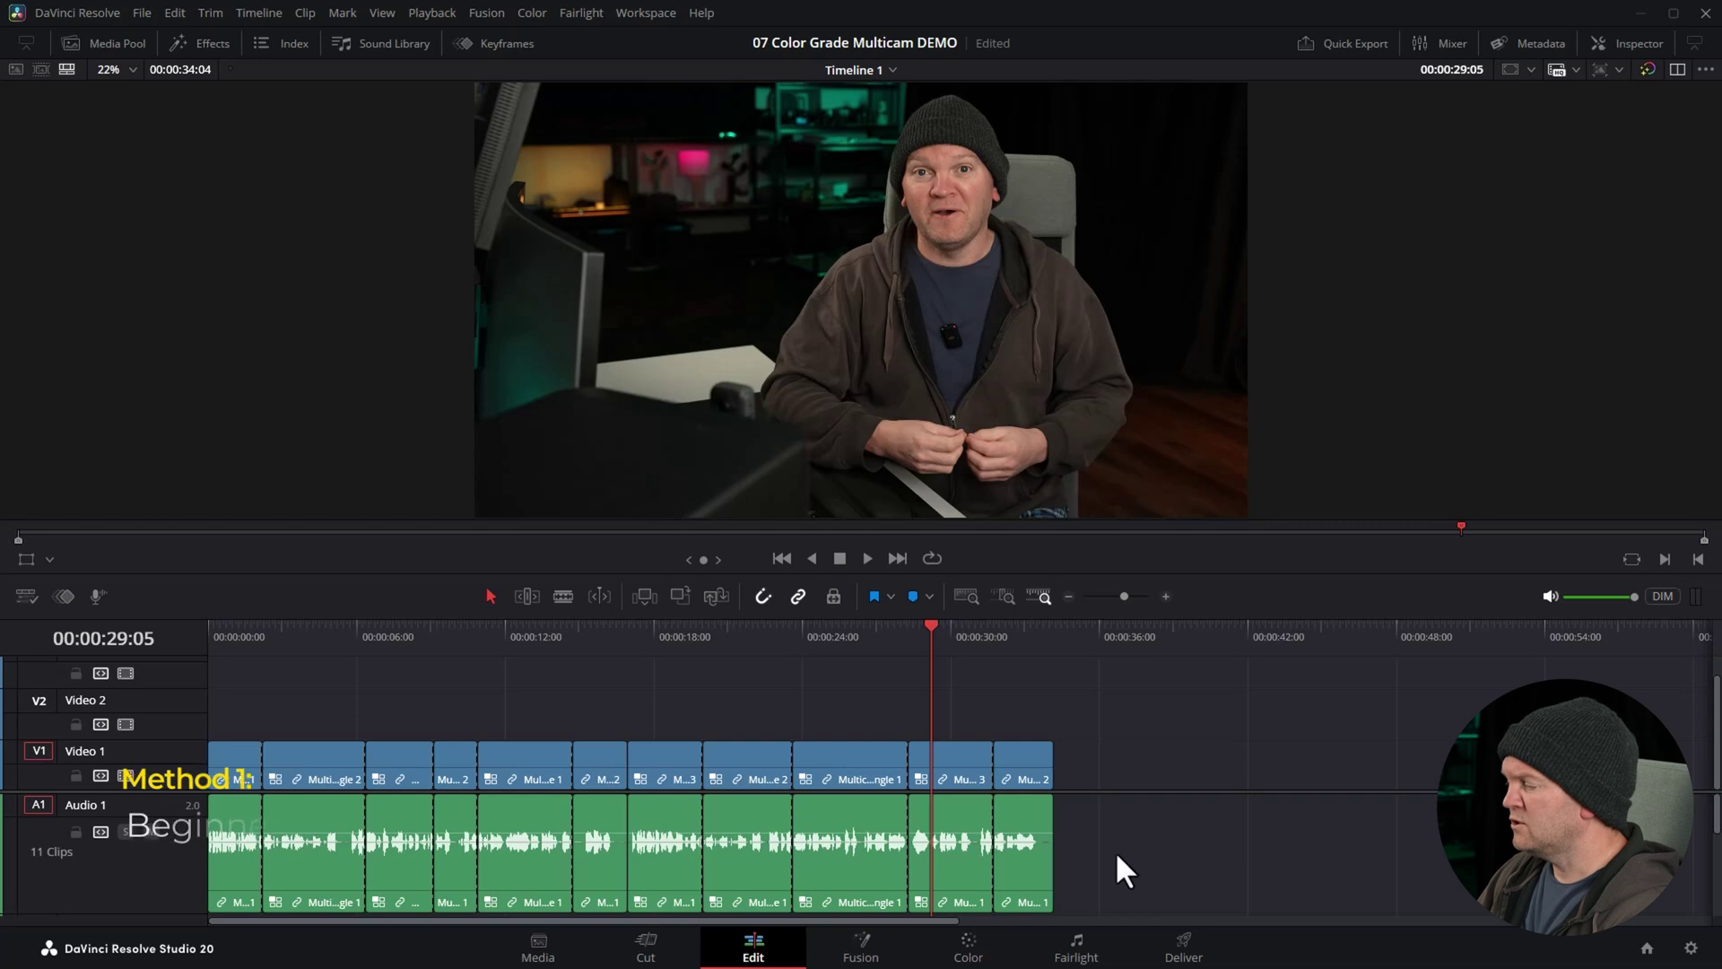
On the Color page, push clip 01's HDR Global wheel to teal (Exp 0.72, X 0.30, Y -0.28).
left_click(972, 951)
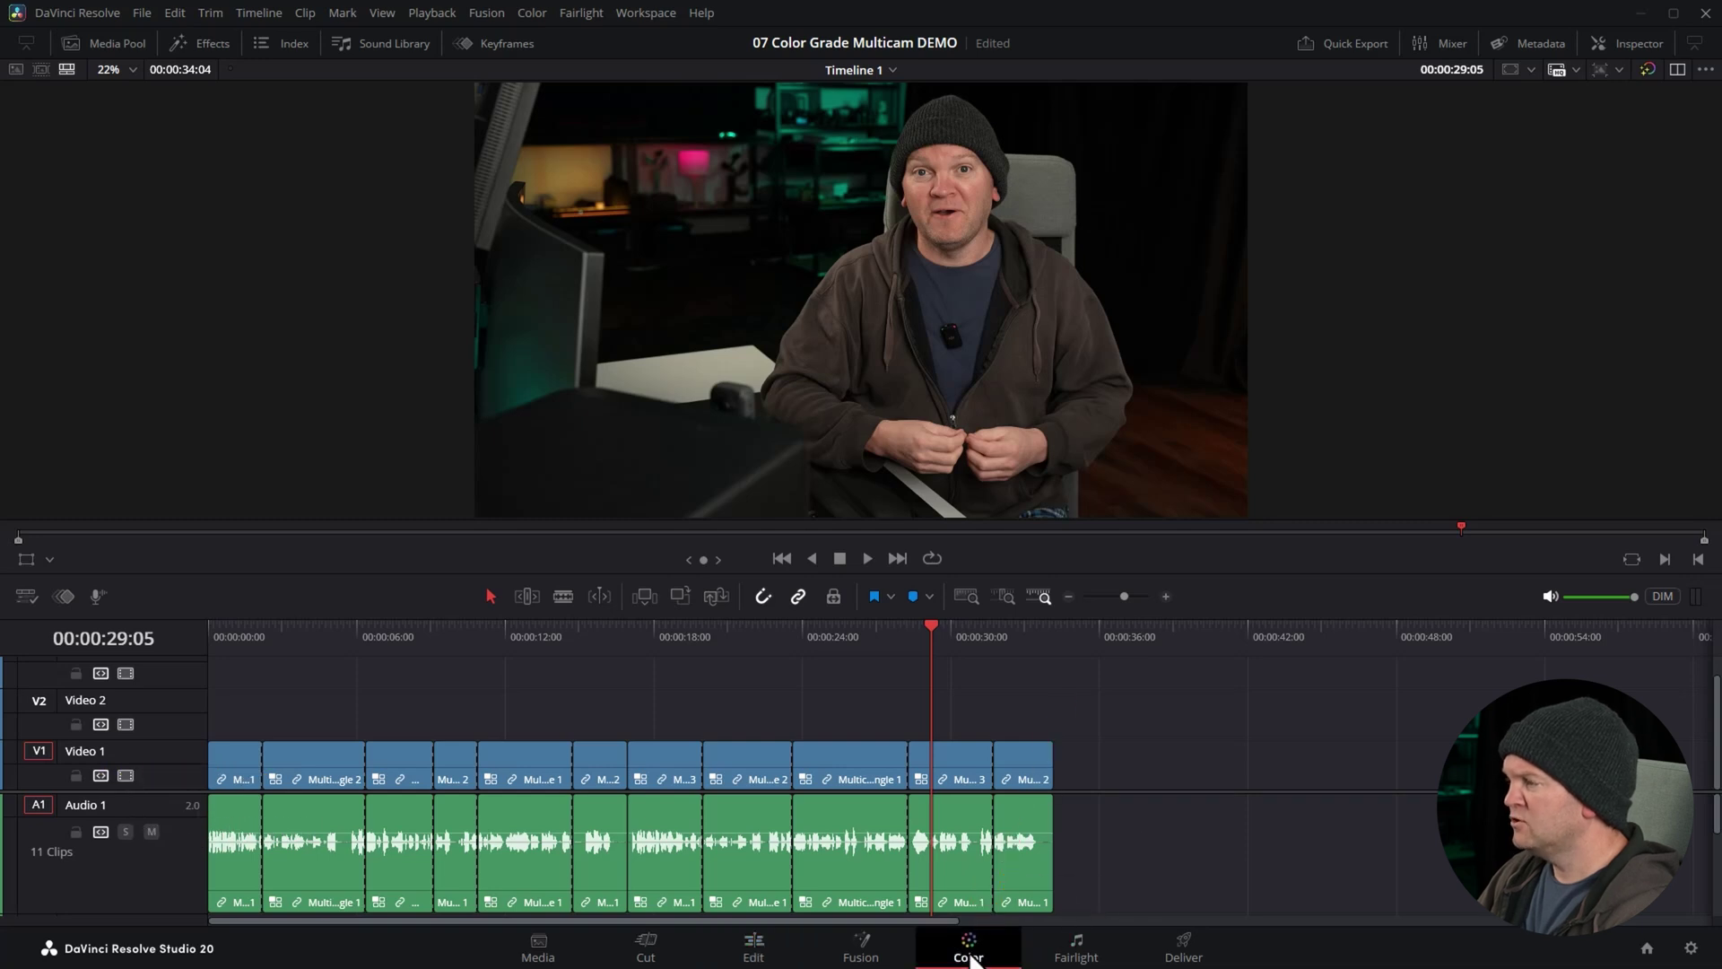
left_click(61, 571)
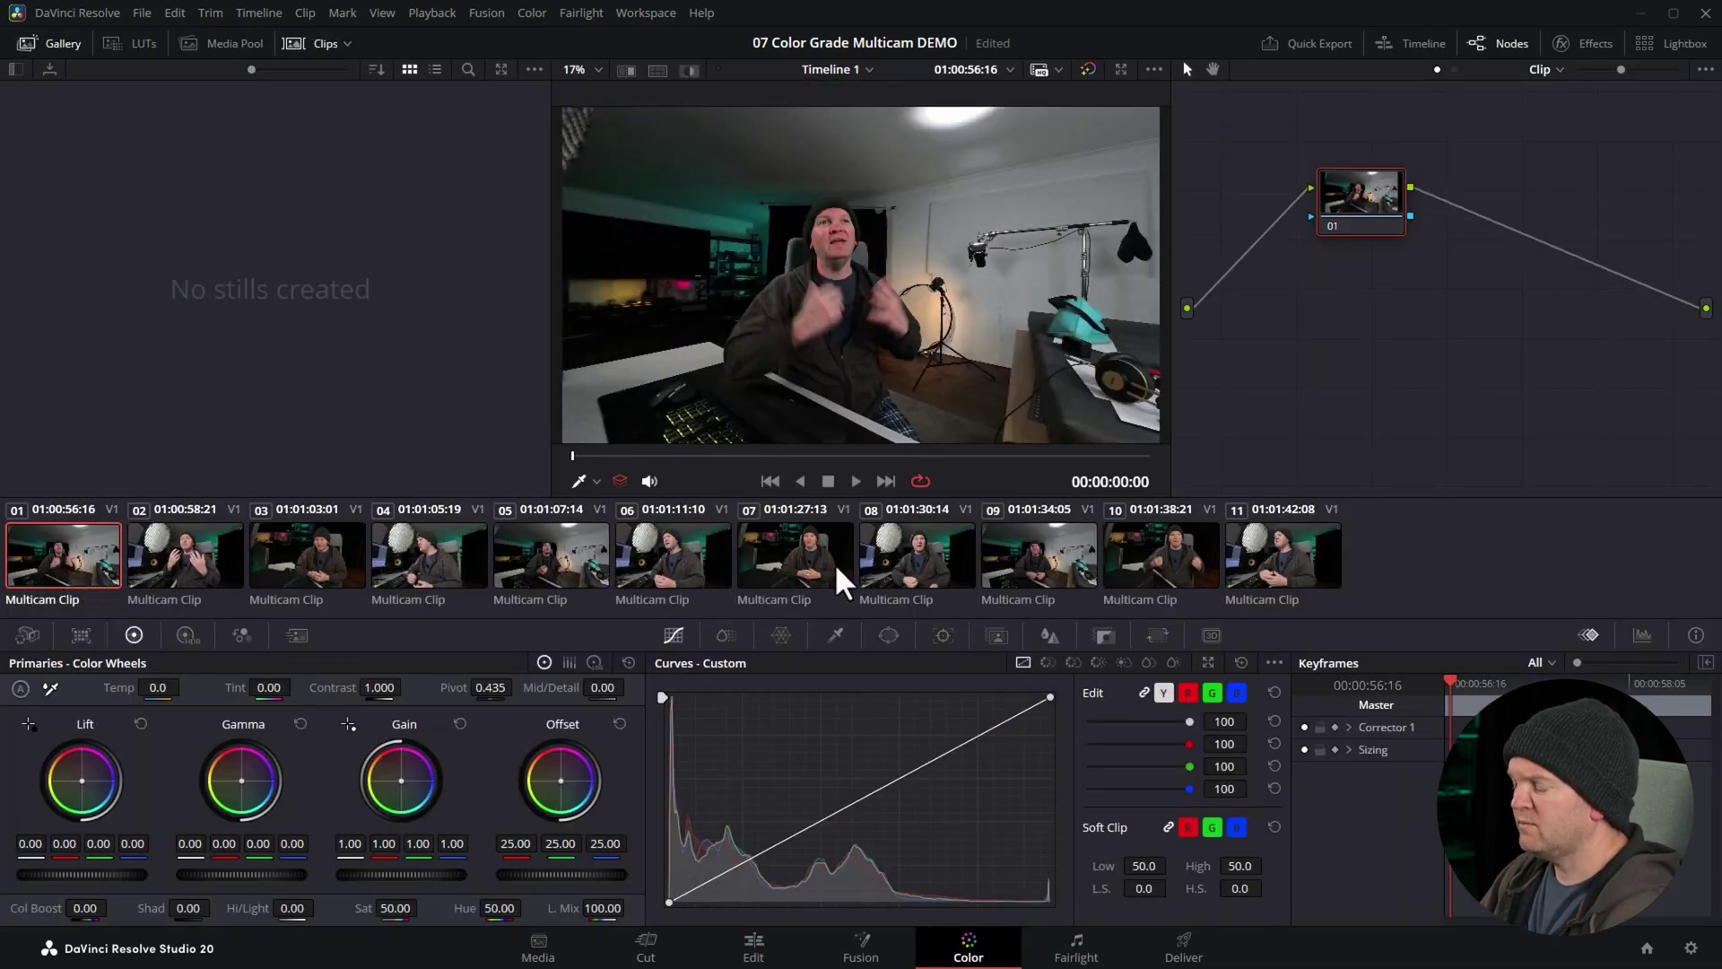
left_click(186, 635)
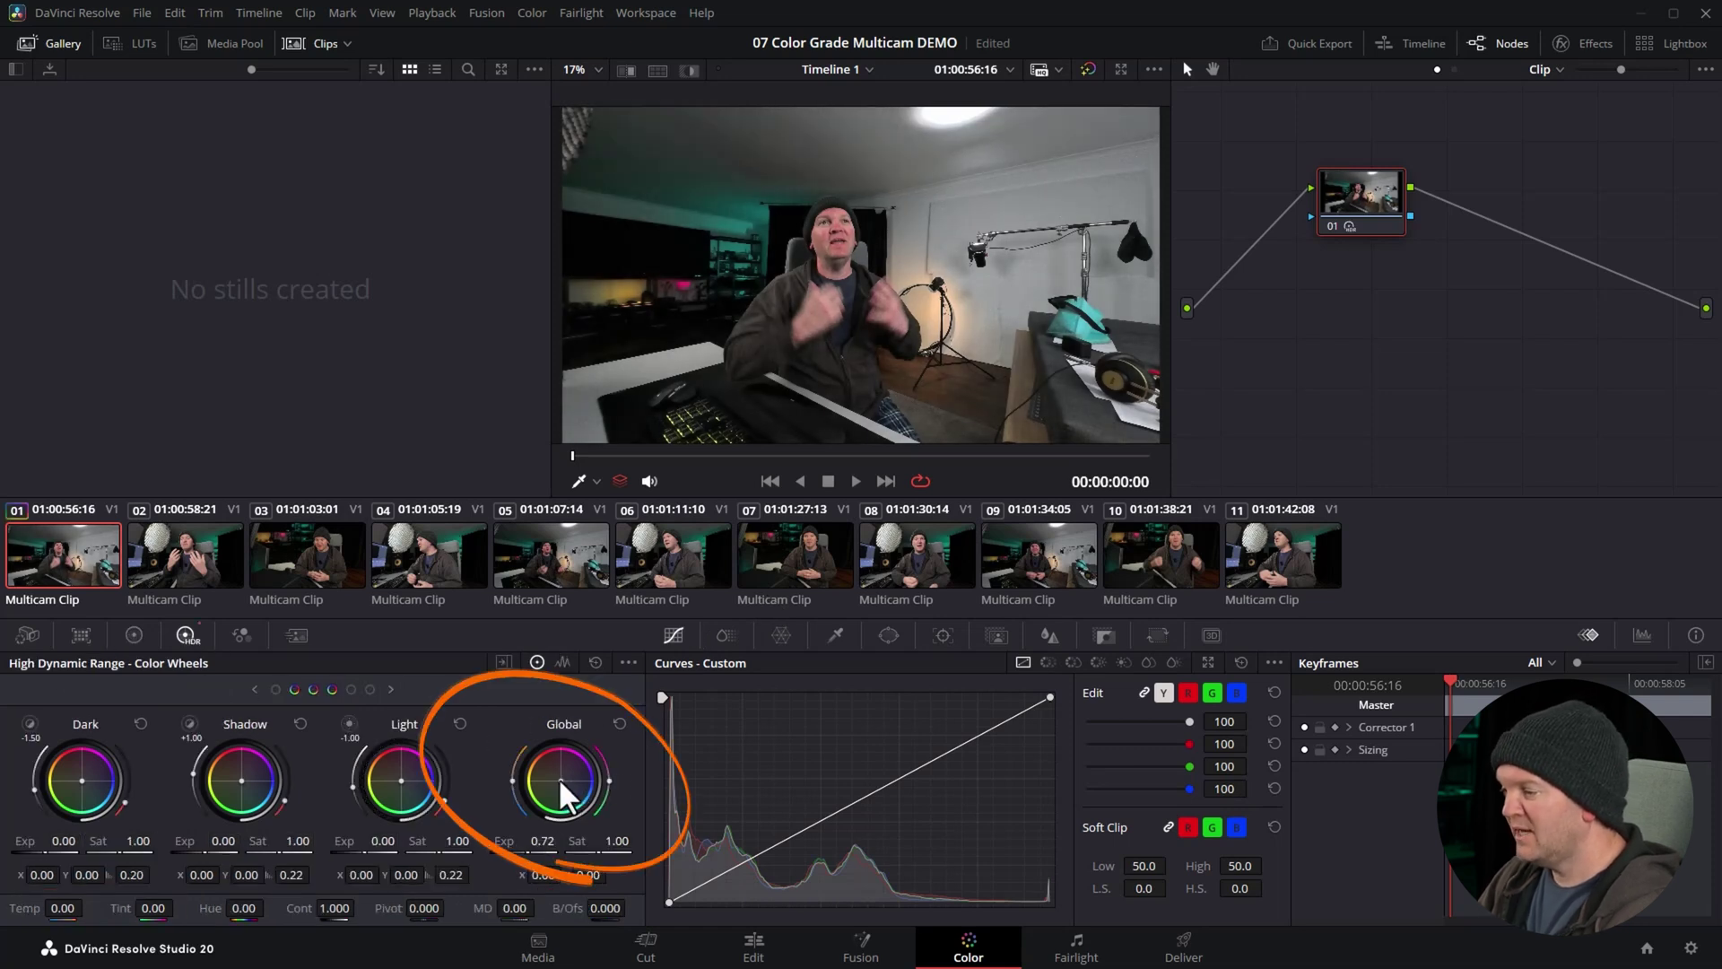
left_click_drag(560, 783, 580, 799)
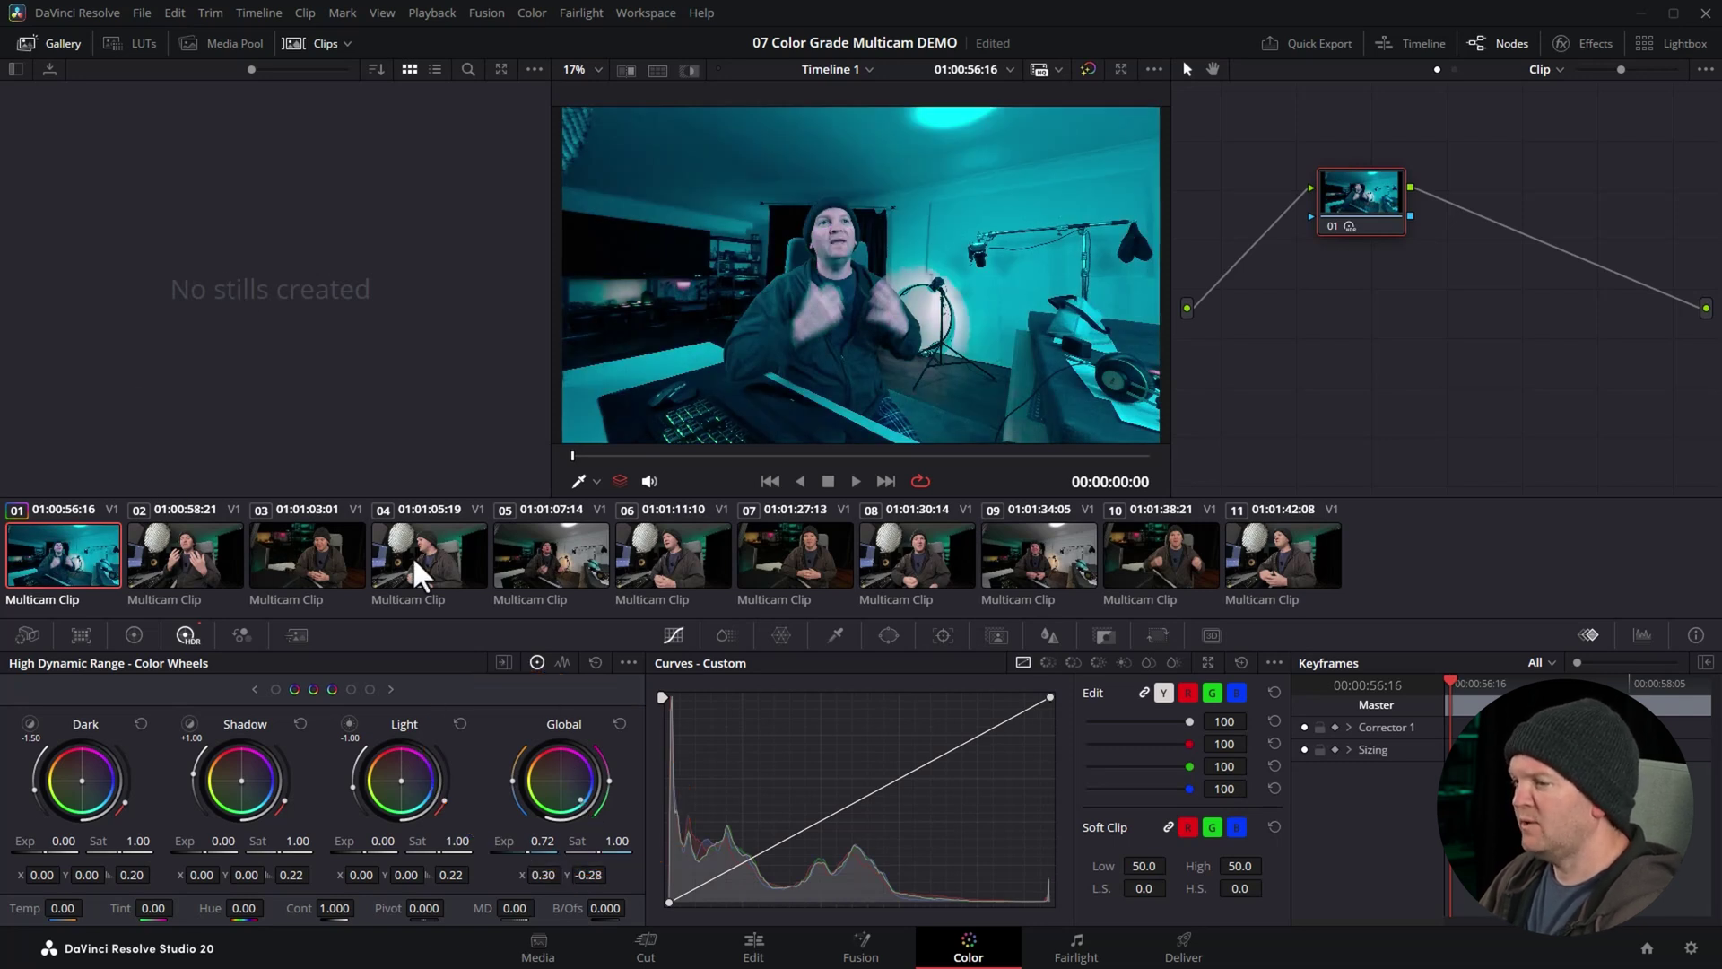
Copy clip 01's teal grade onto clips 05 and 09.
left_click(545, 573)
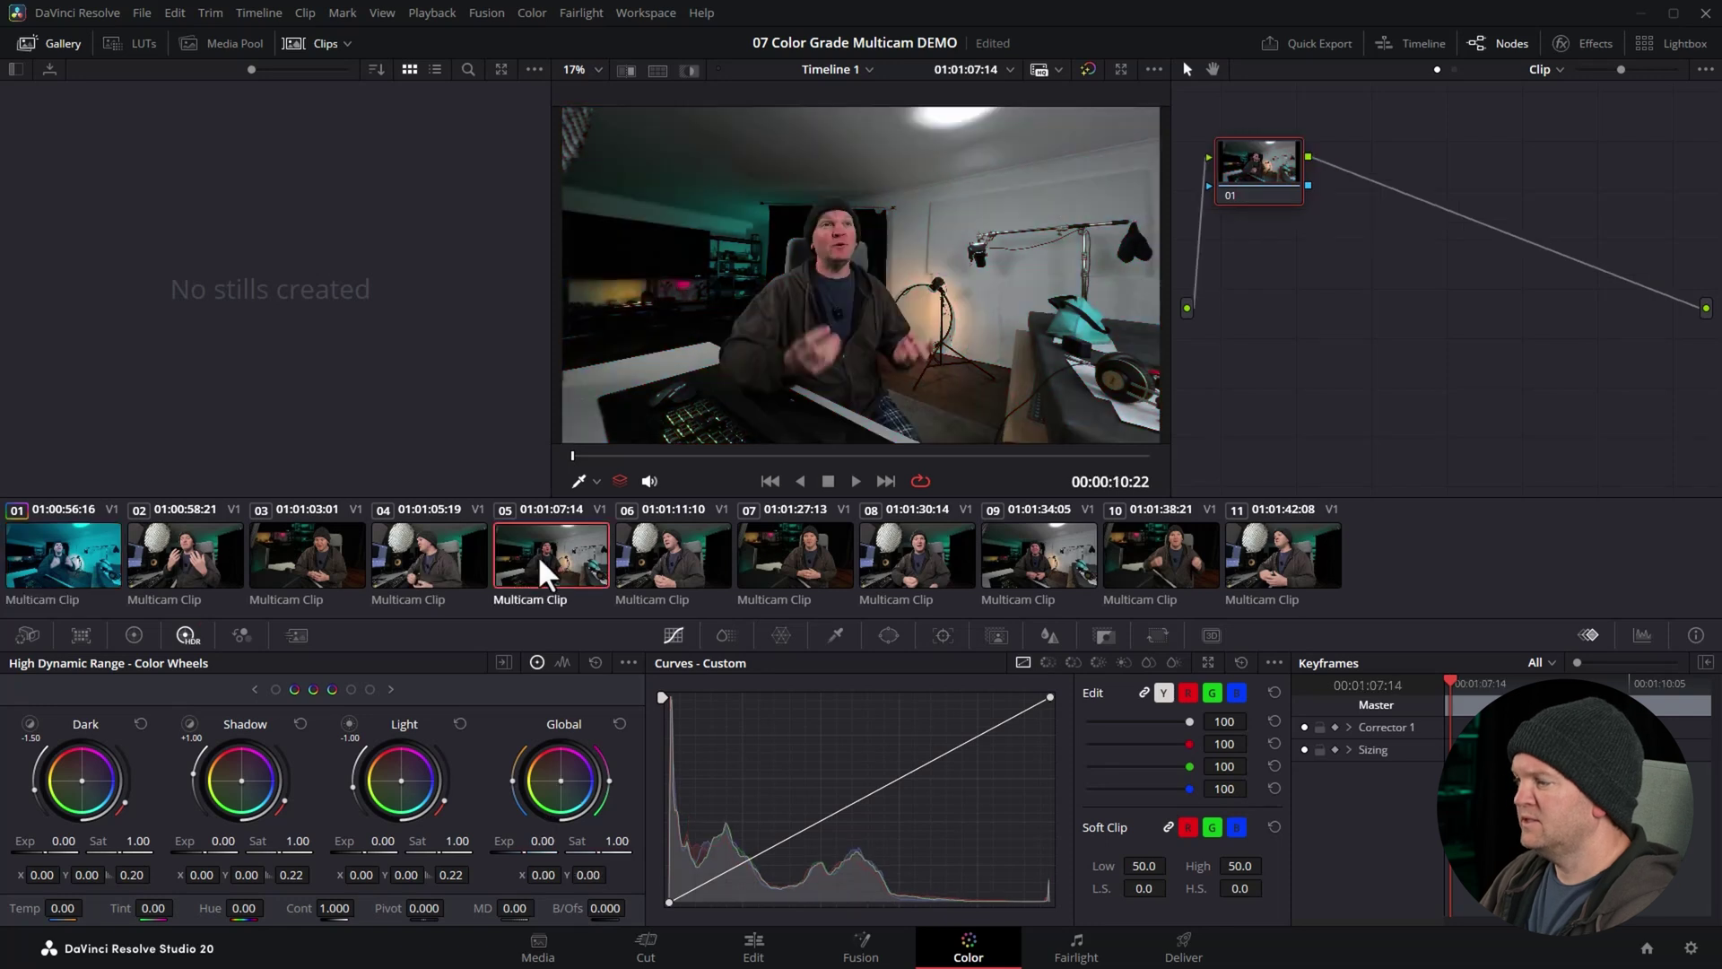
middle_click(65, 566)
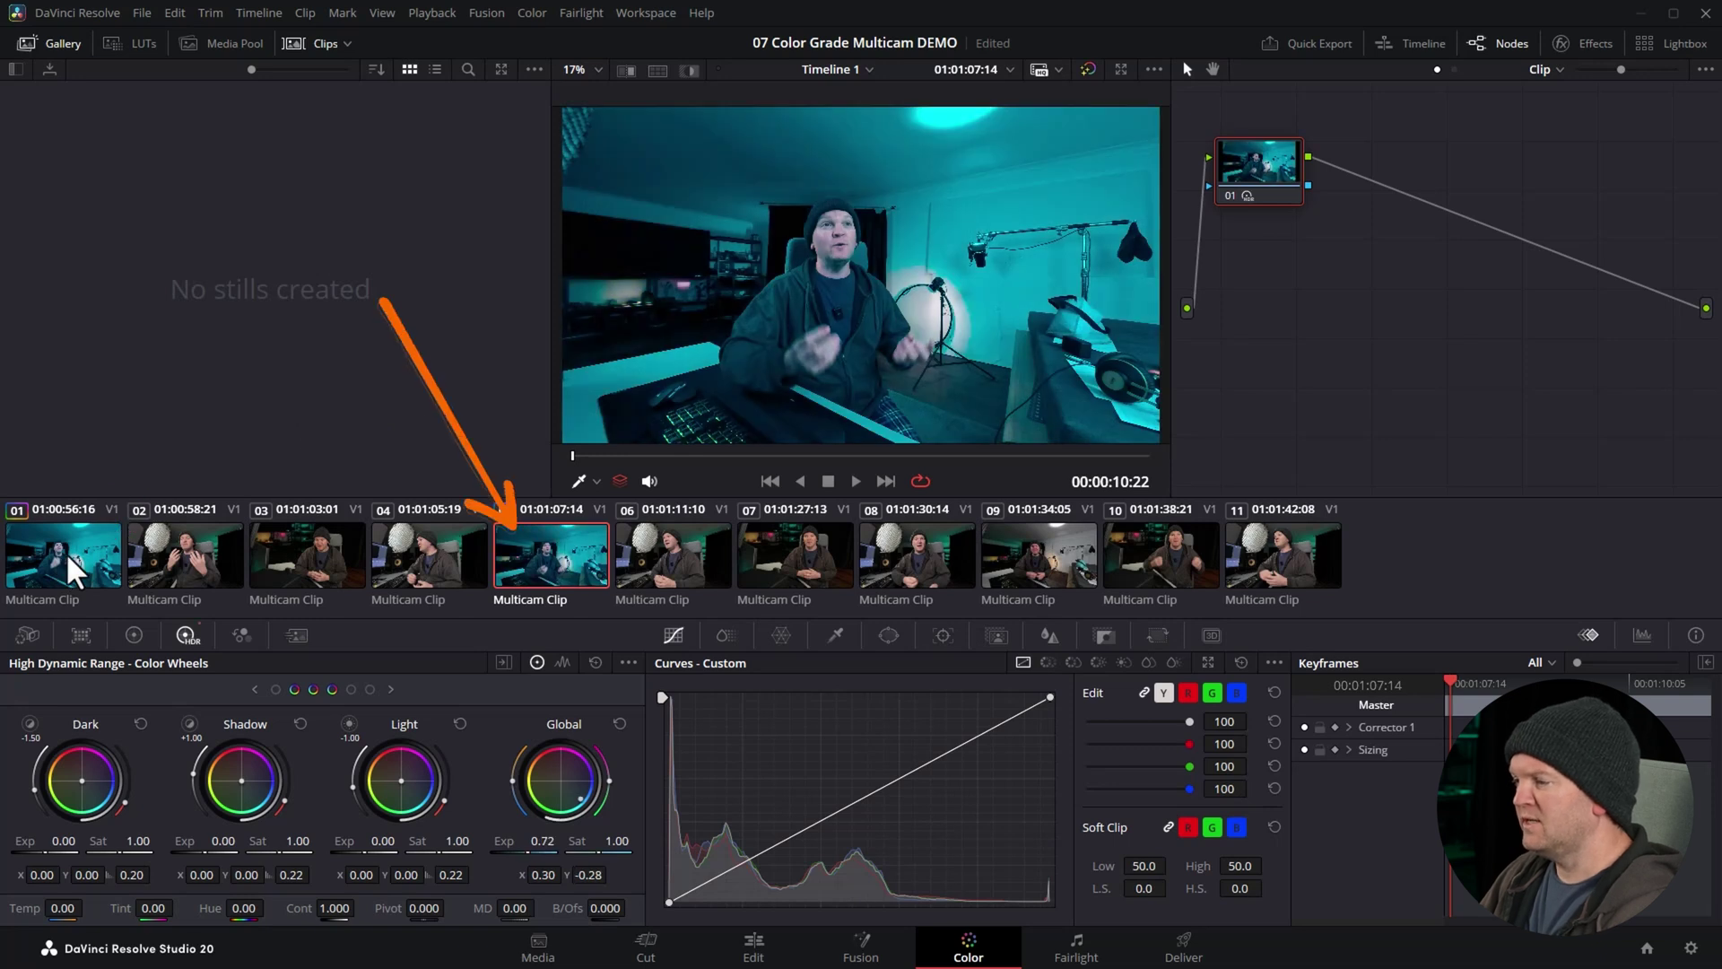
left_click(929, 574, "ctrl")
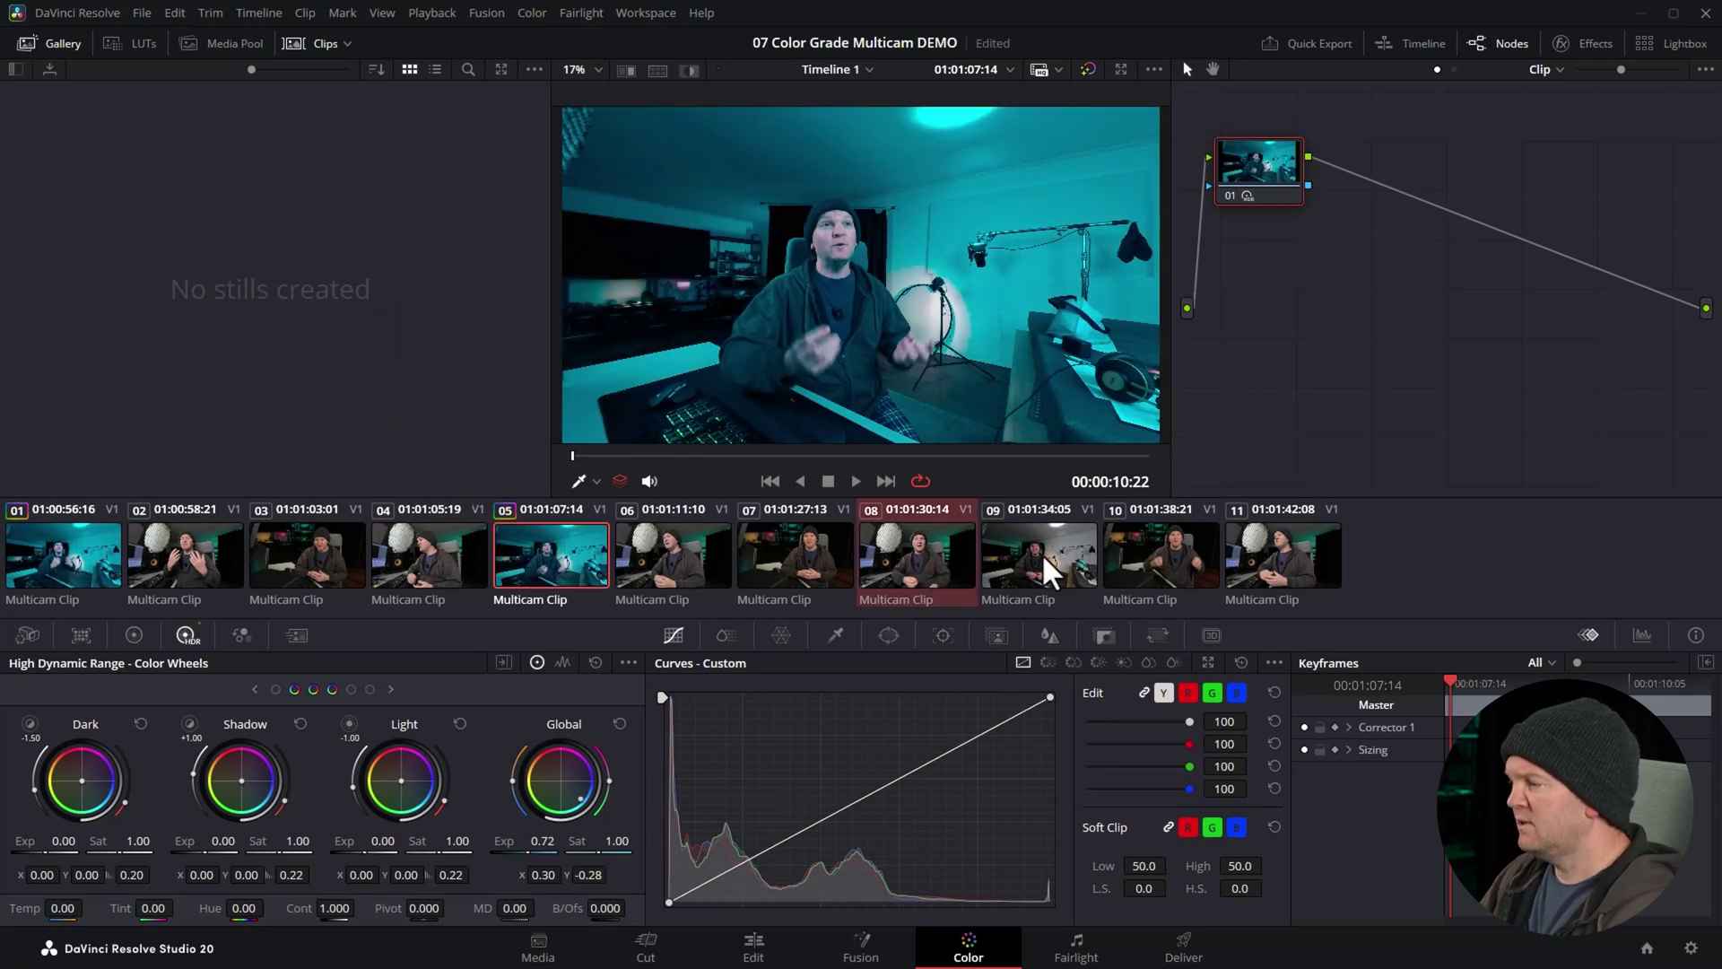
left_click(1049, 572, "ctrl")
left_click(1156, 572, "ctrl")
left_click(1058, 583)
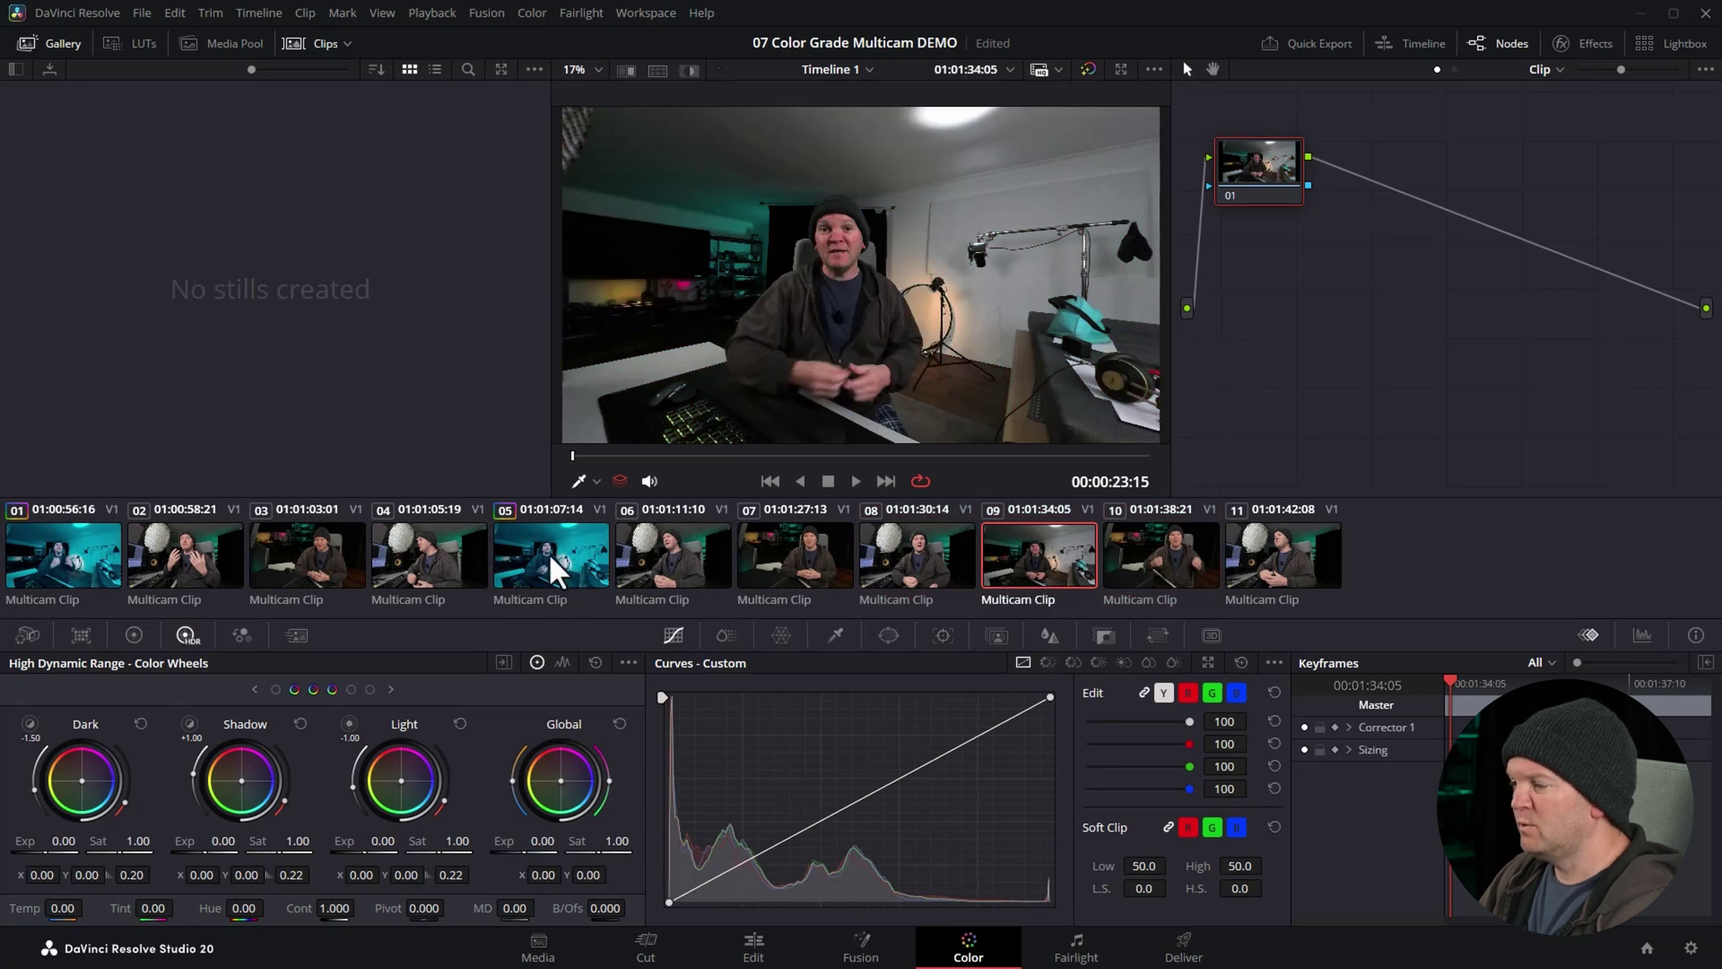
middle_click(563, 573)
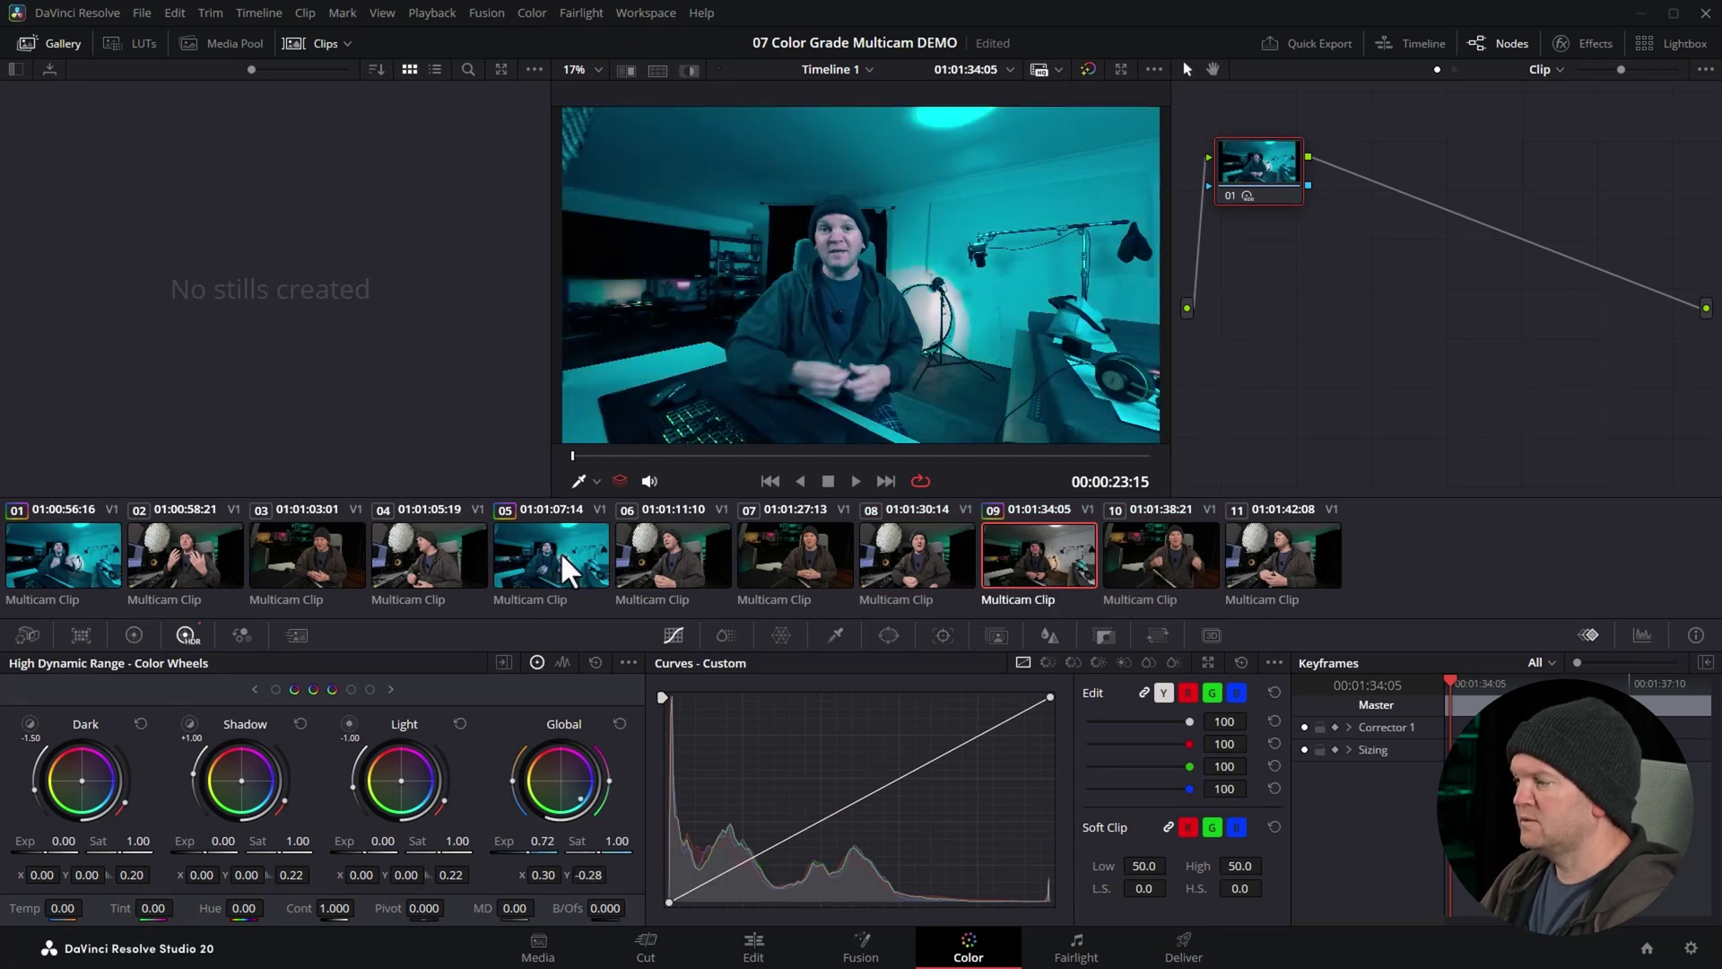
left_click(206, 556)
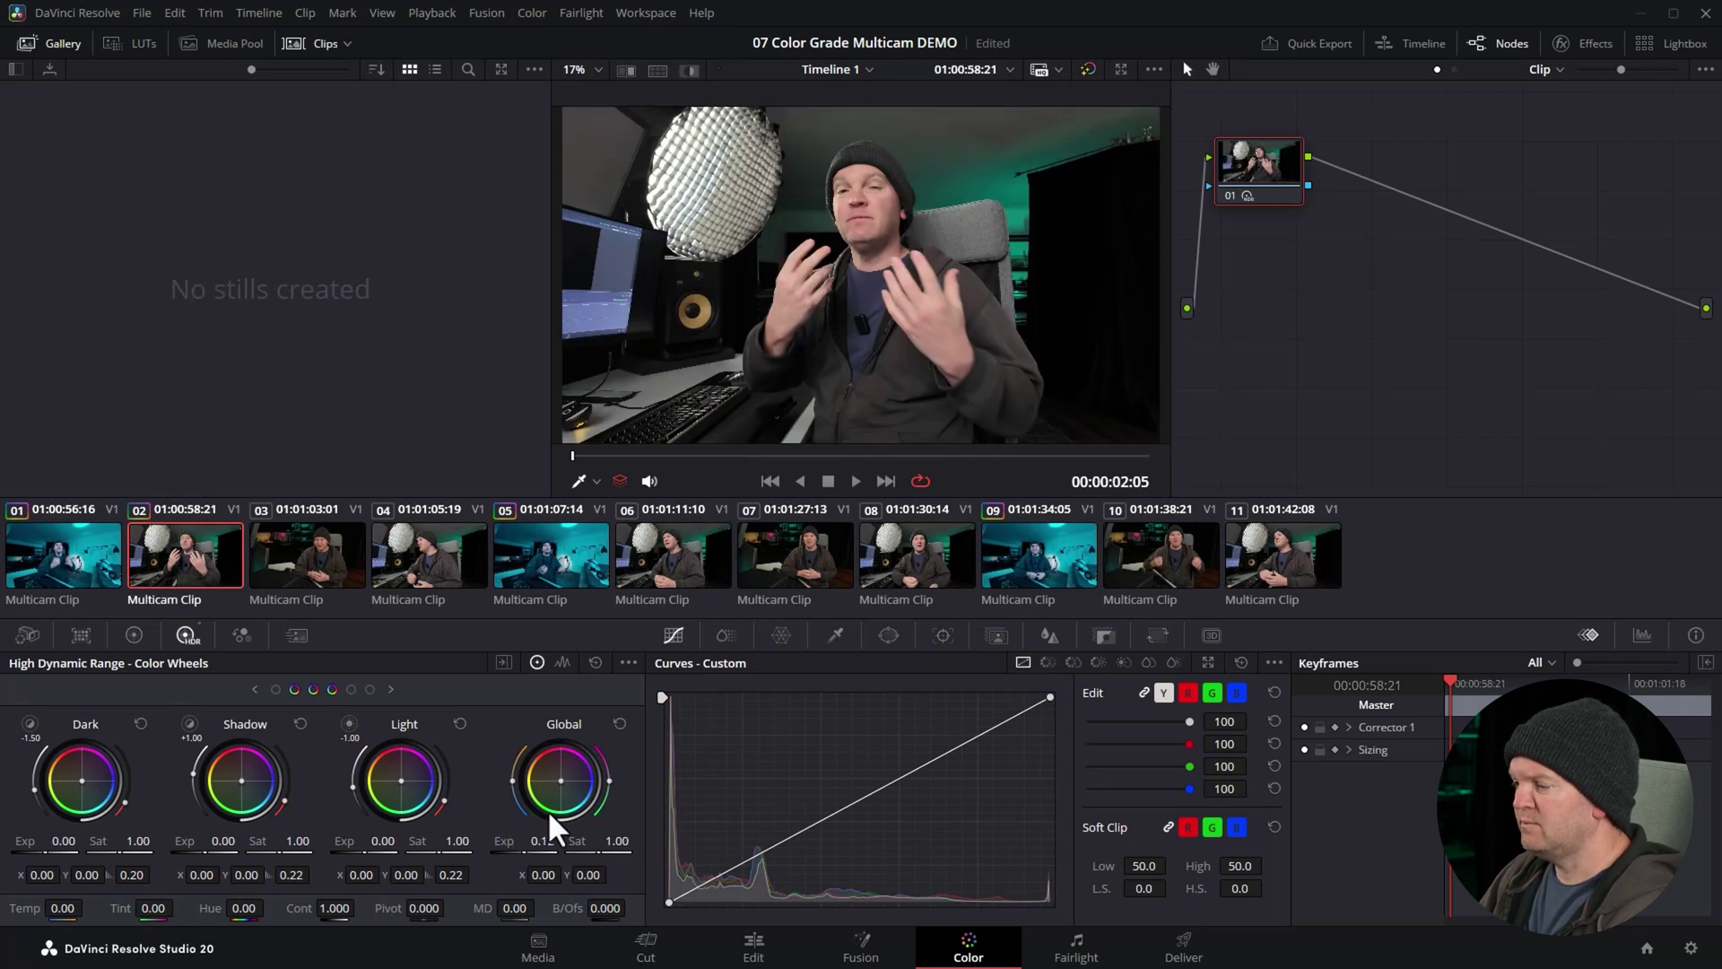
Tint clip 02 magenta with the Global wheel and copy it onto clips 04, 06, 08 and 11.
left_click_drag(562, 790, 574, 767)
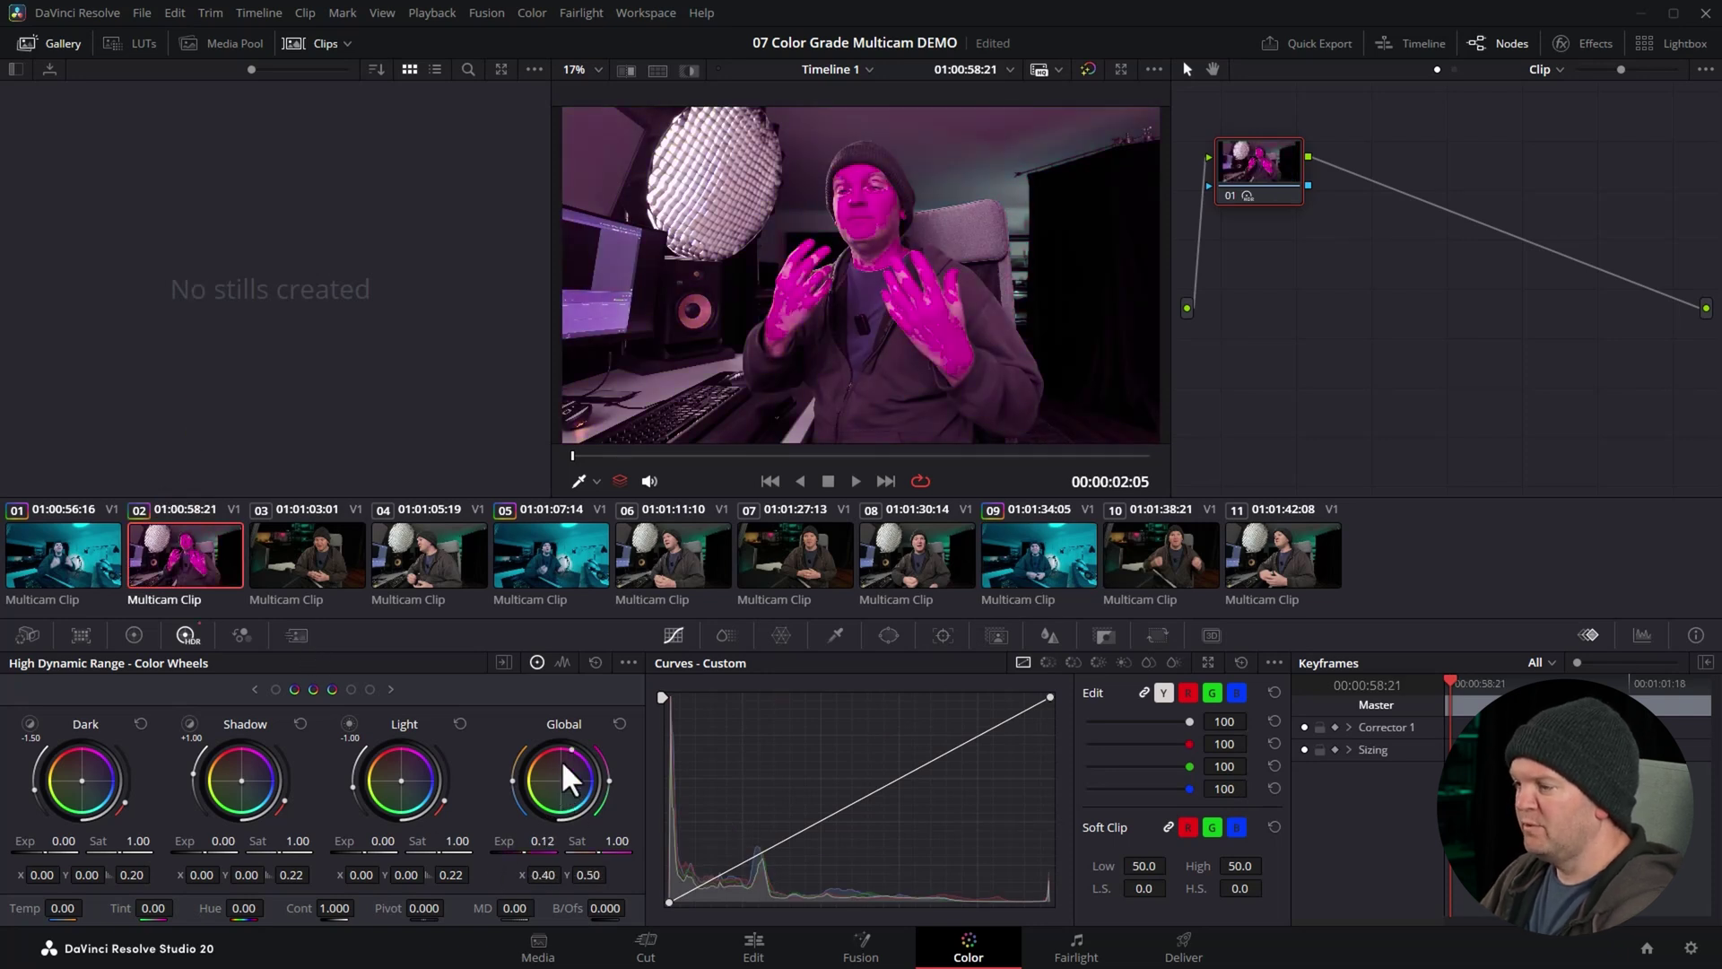
left_click(429, 556)
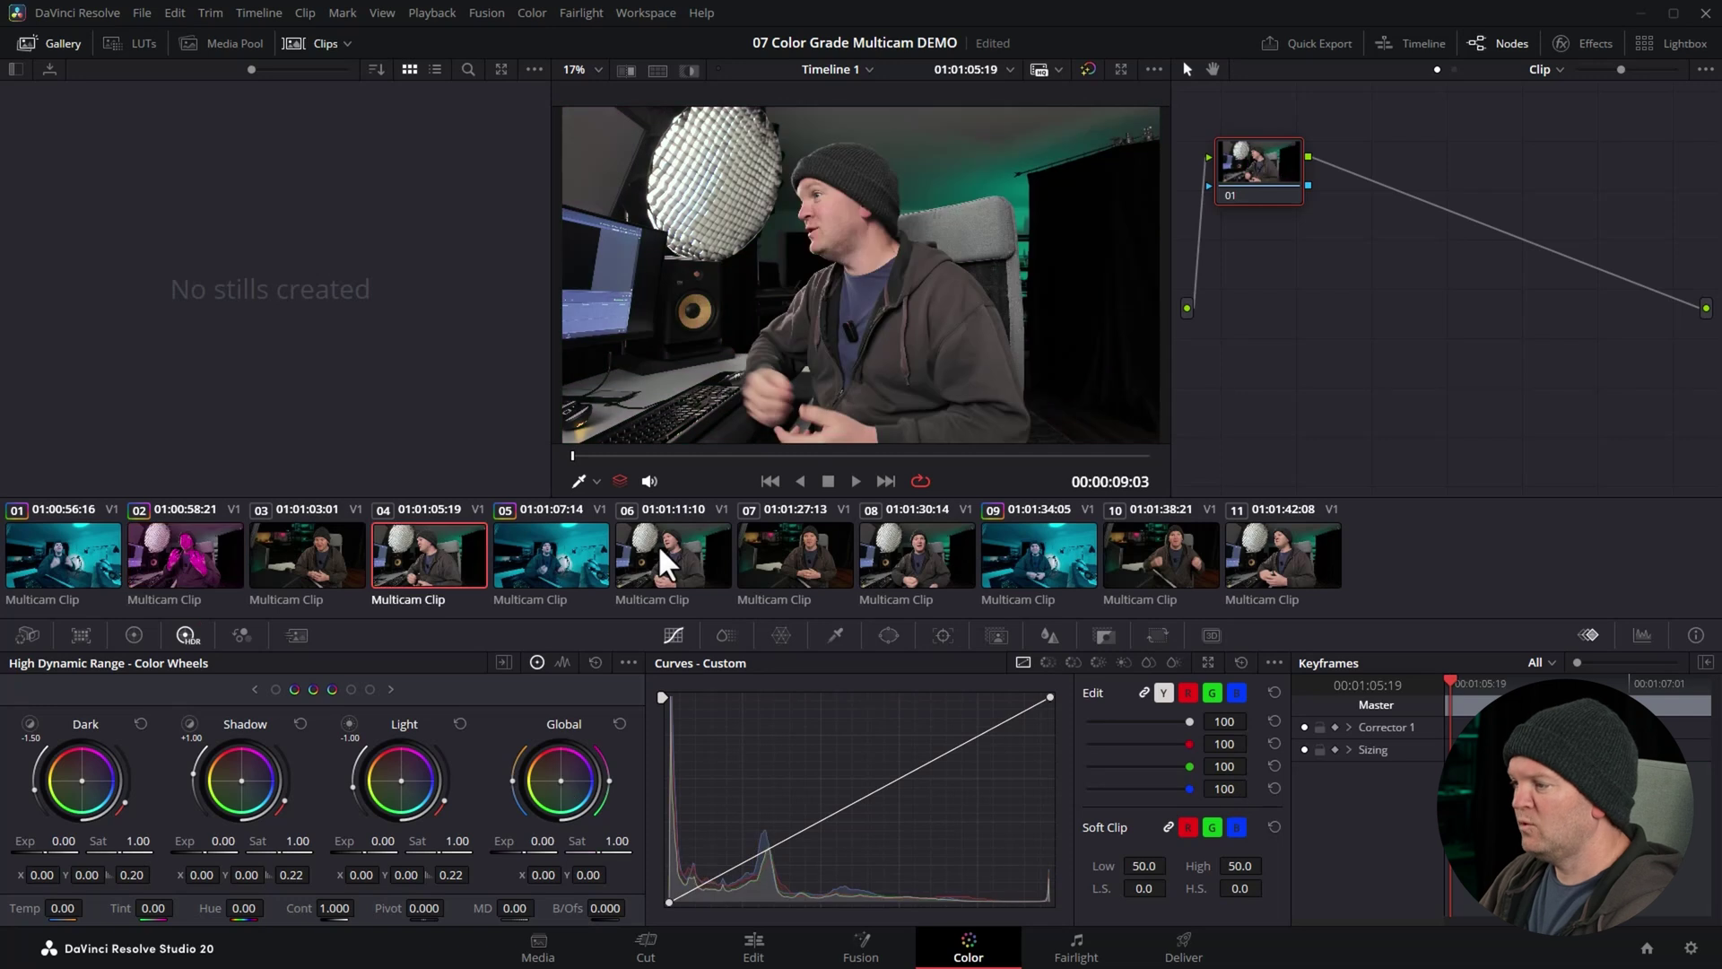
left_click(910, 563, "ctrl")
left_click(1301, 567, "ctrl")
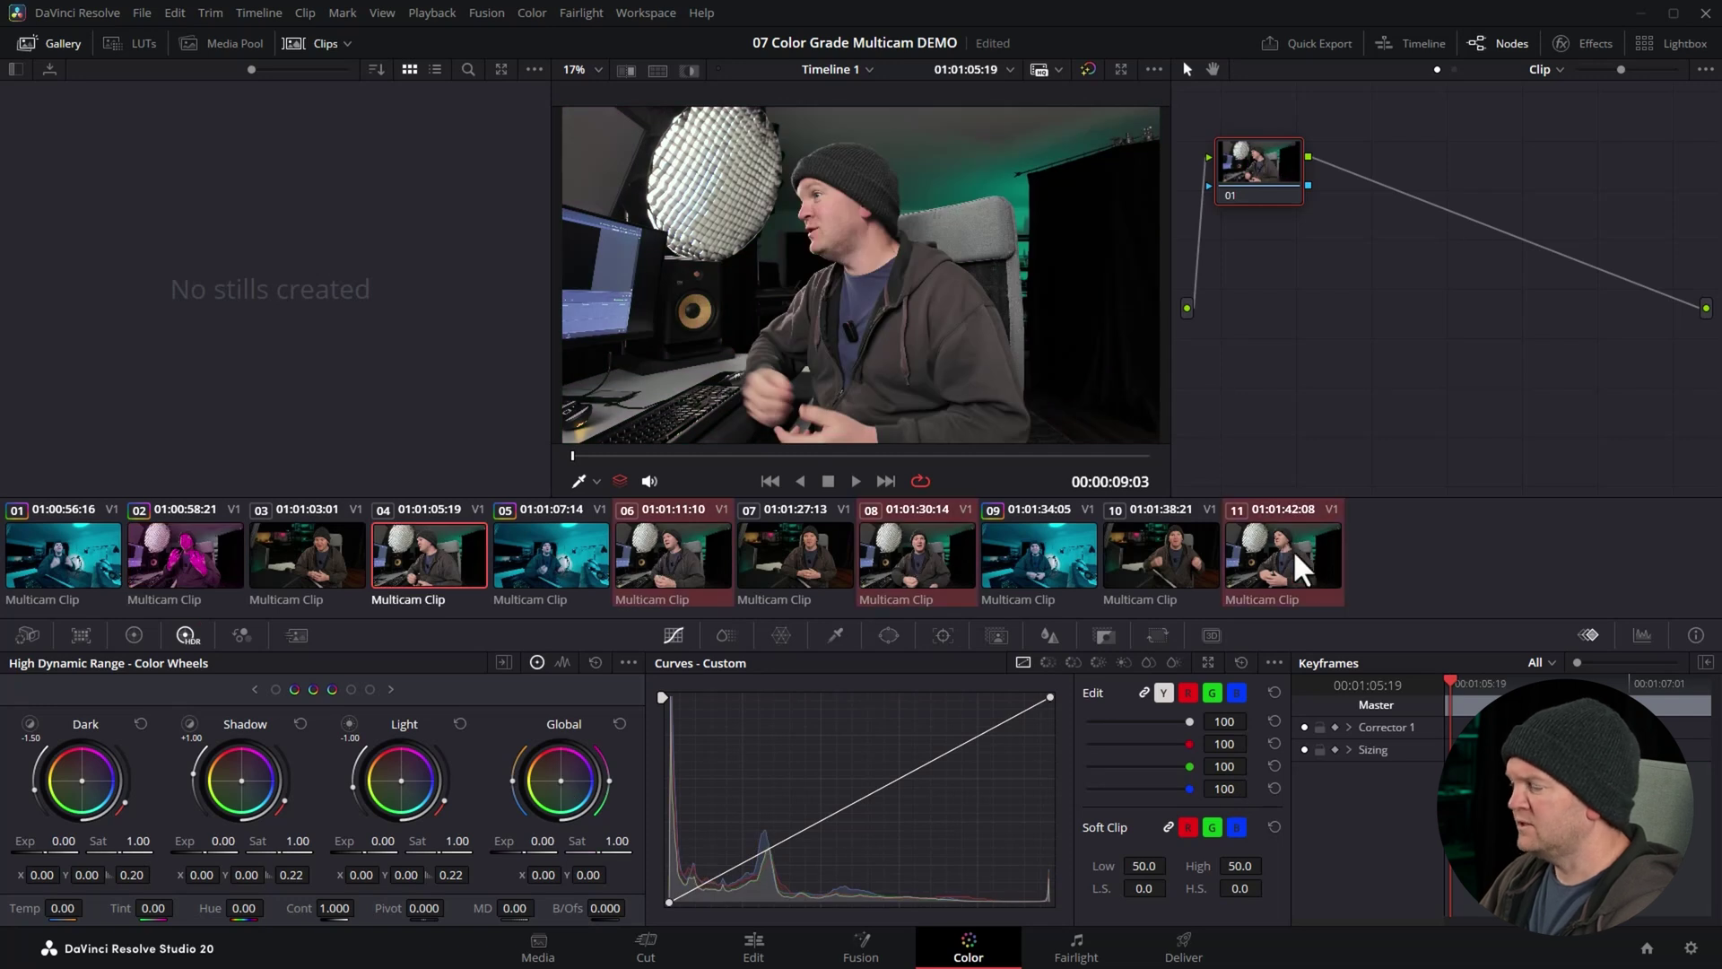
middle_click(203, 579)
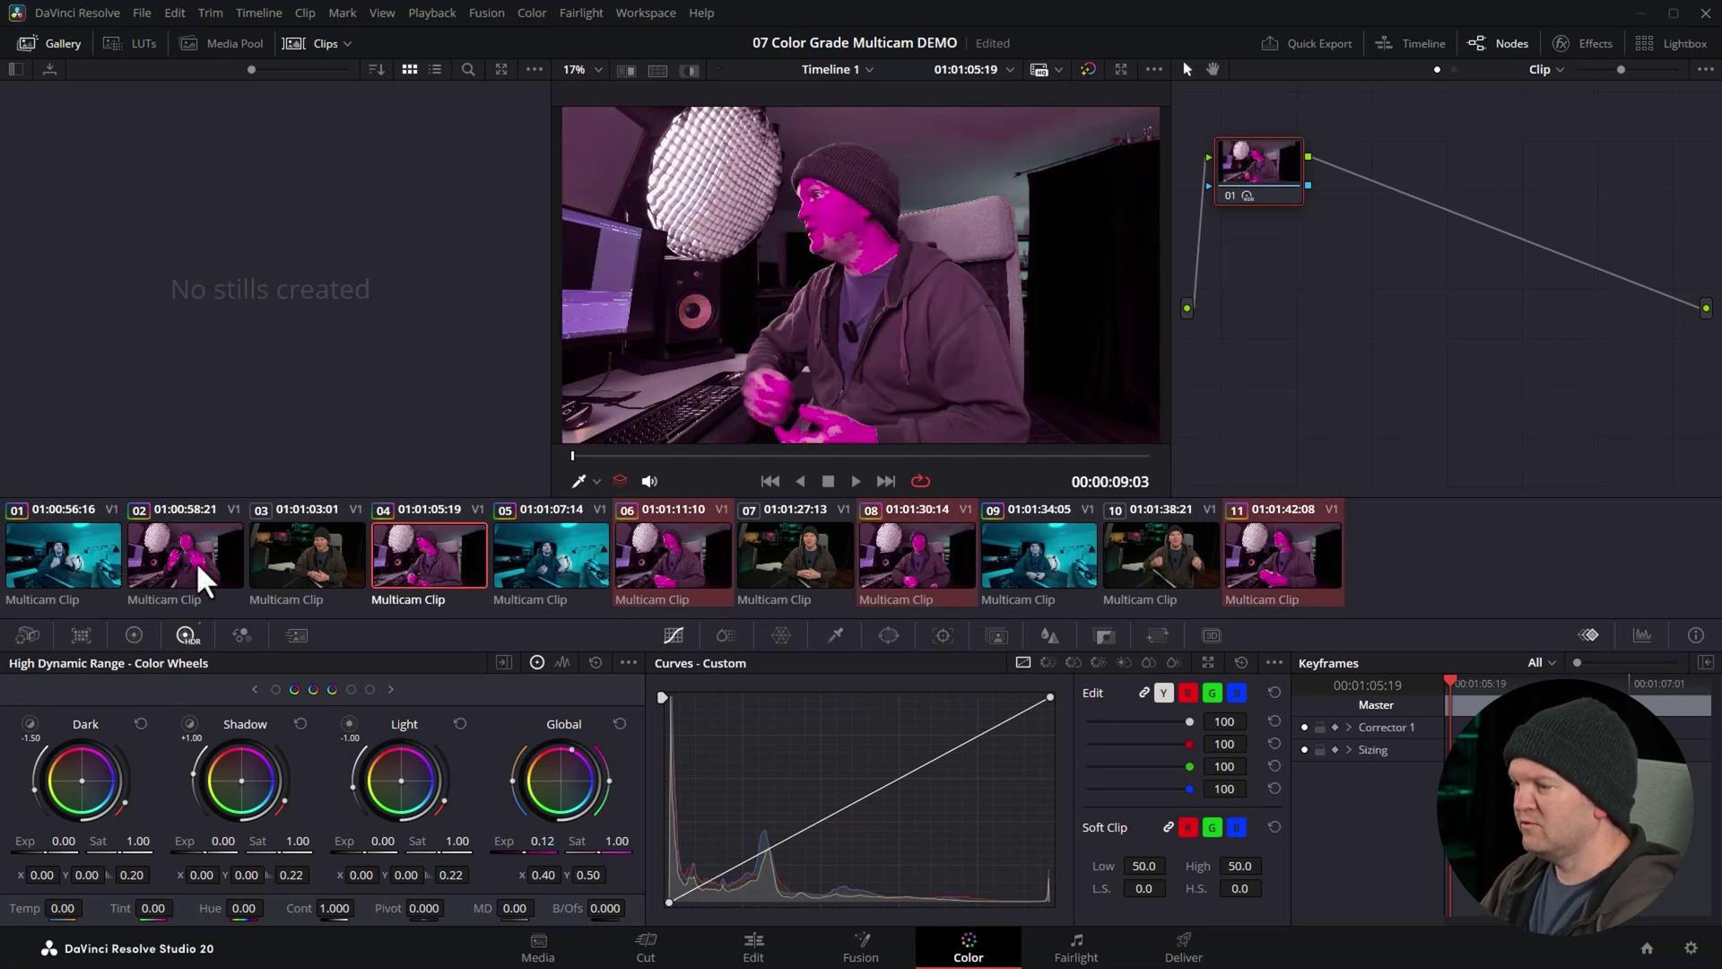
left_click(308, 560)
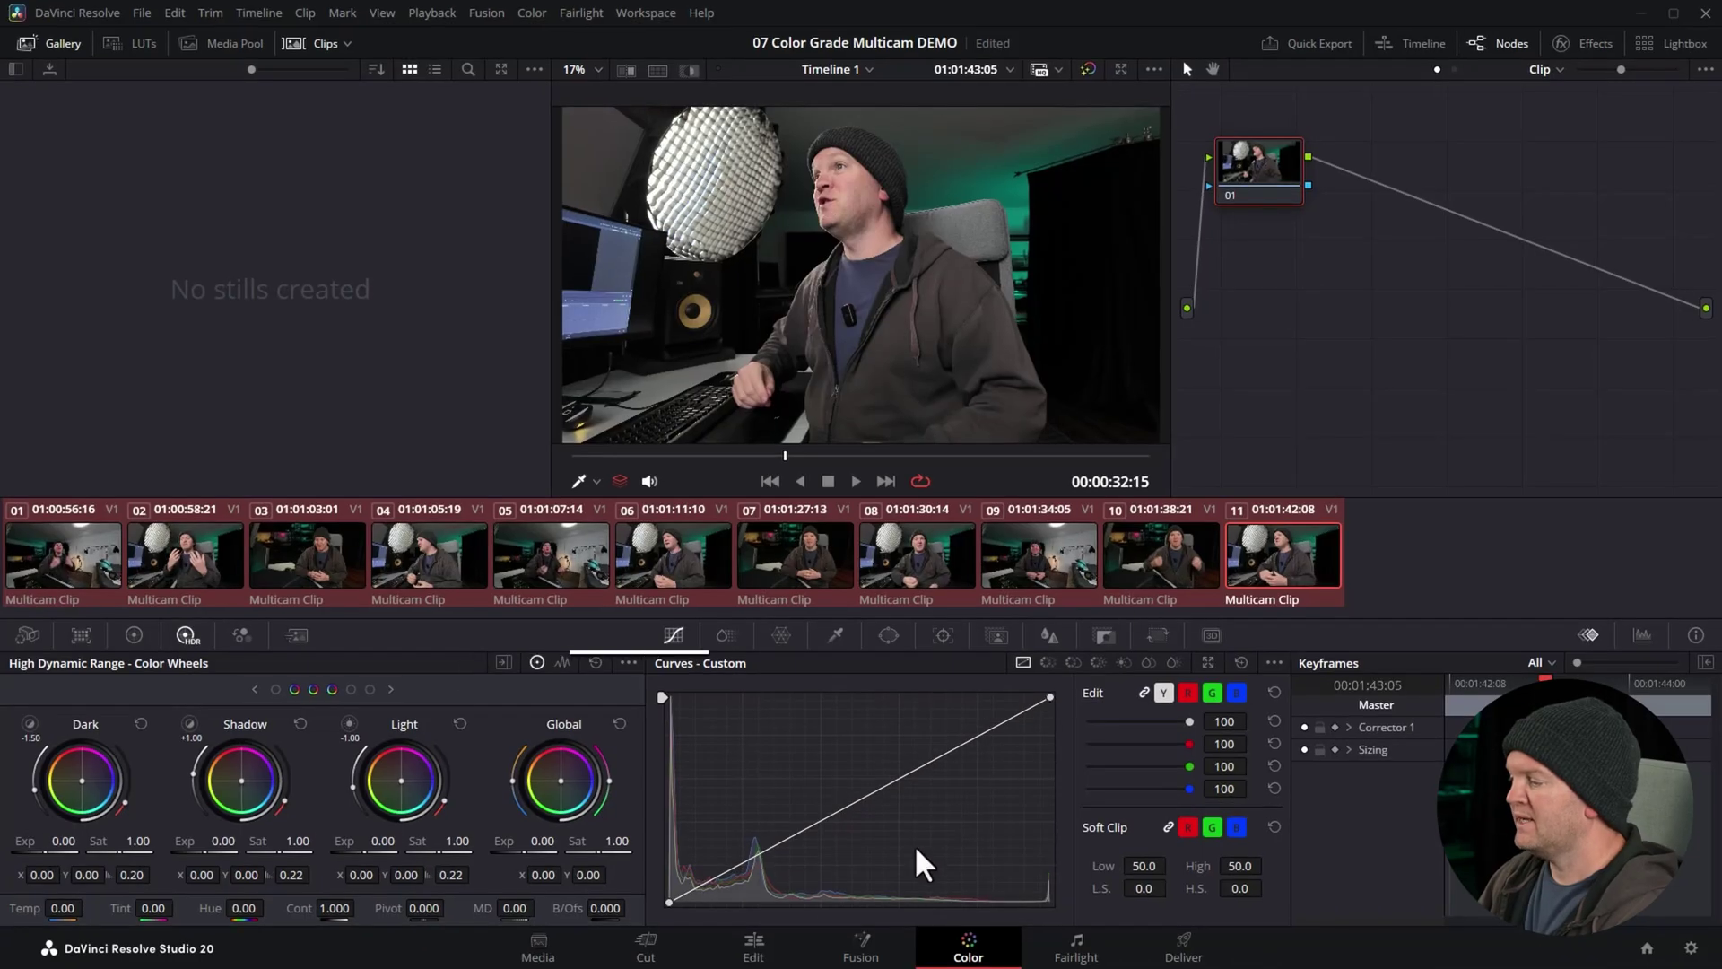
On the Edit page, open the Multicam clip from the Media Pool in the timeline.
left_click(758, 953)
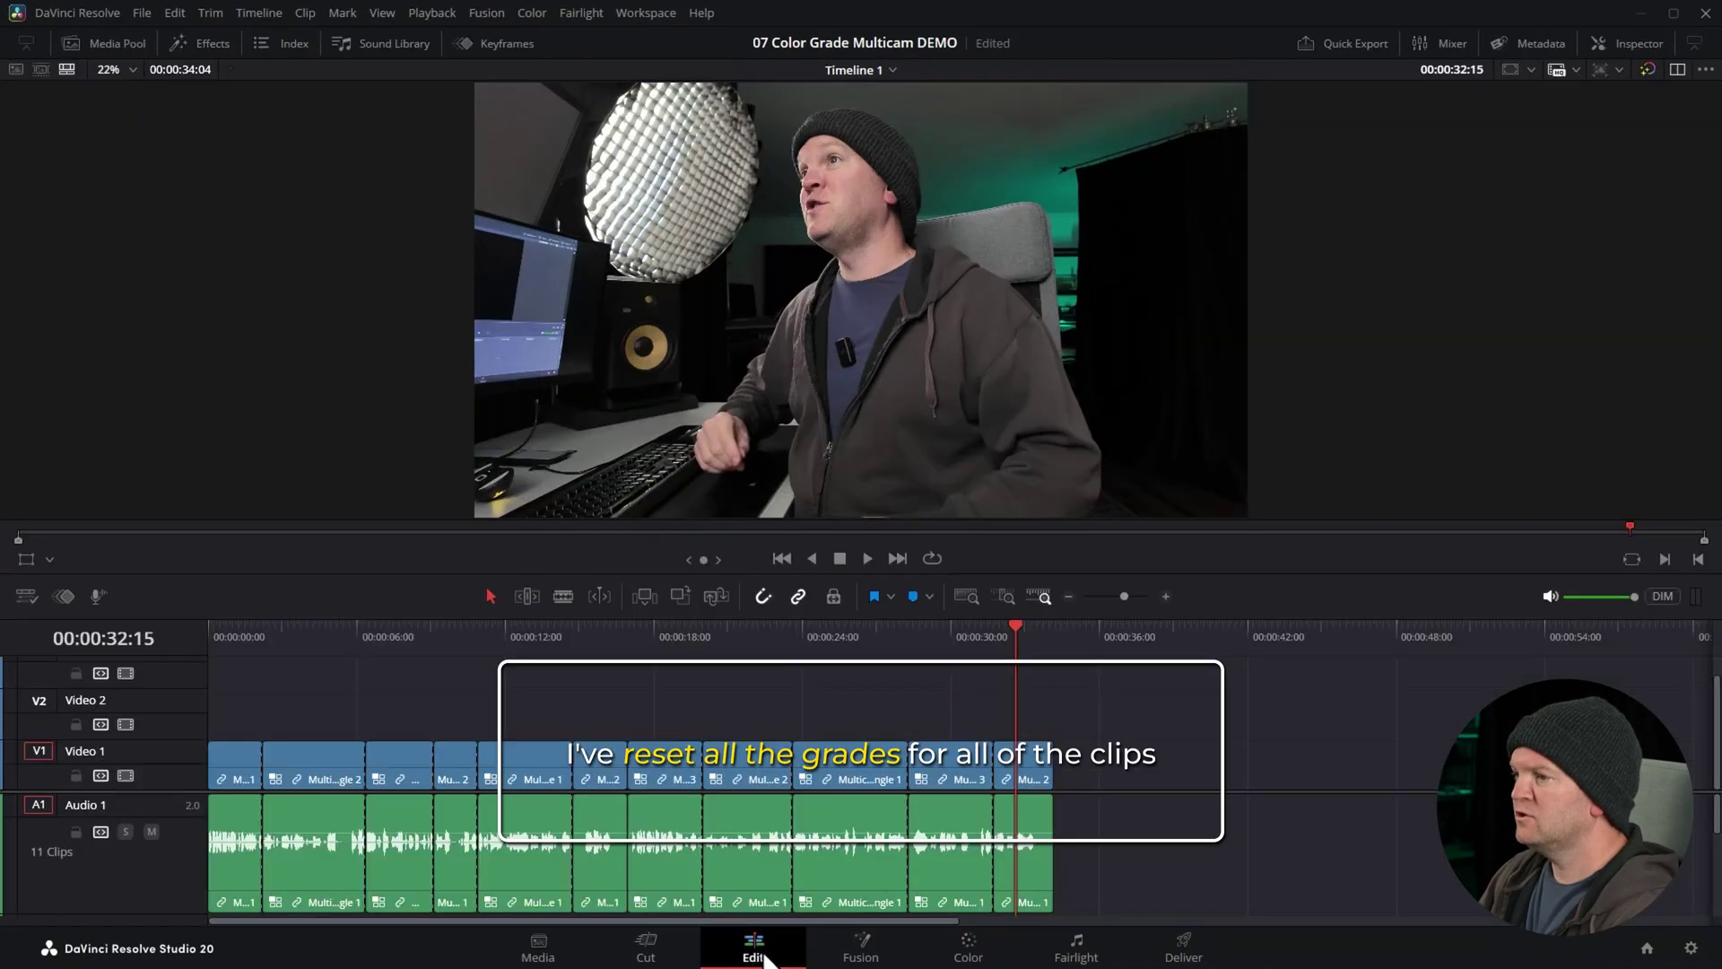
left_click(113, 43)
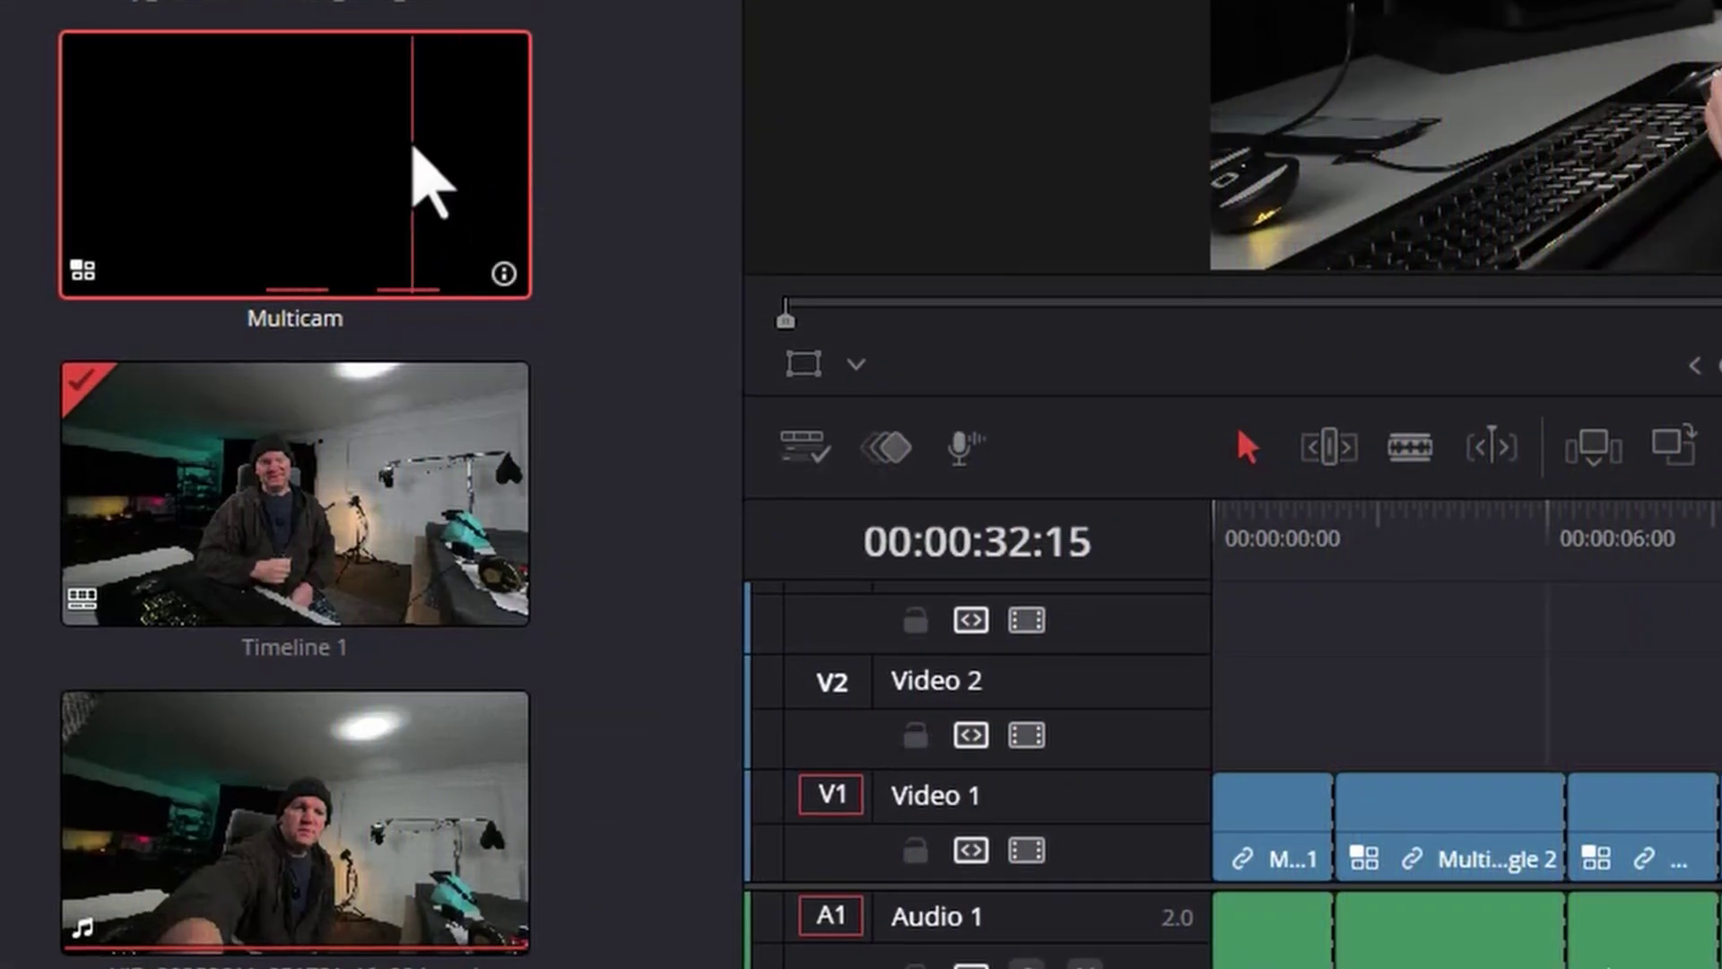
right_click(389, 463)
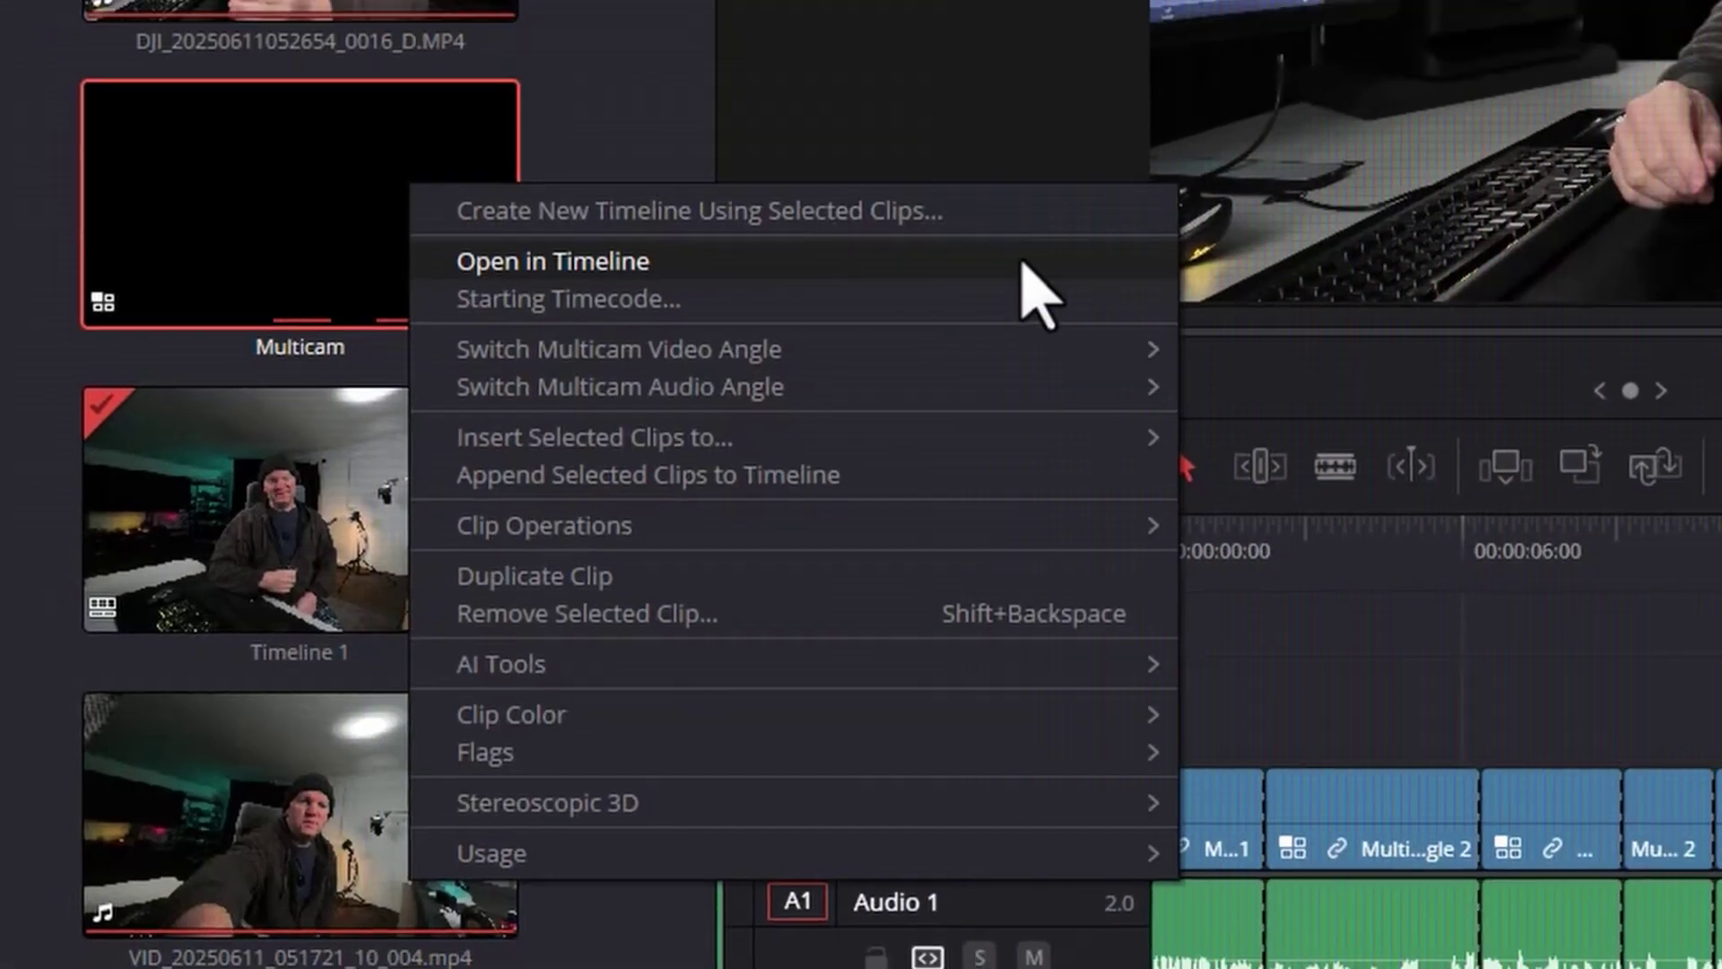
left_click(1025, 265)
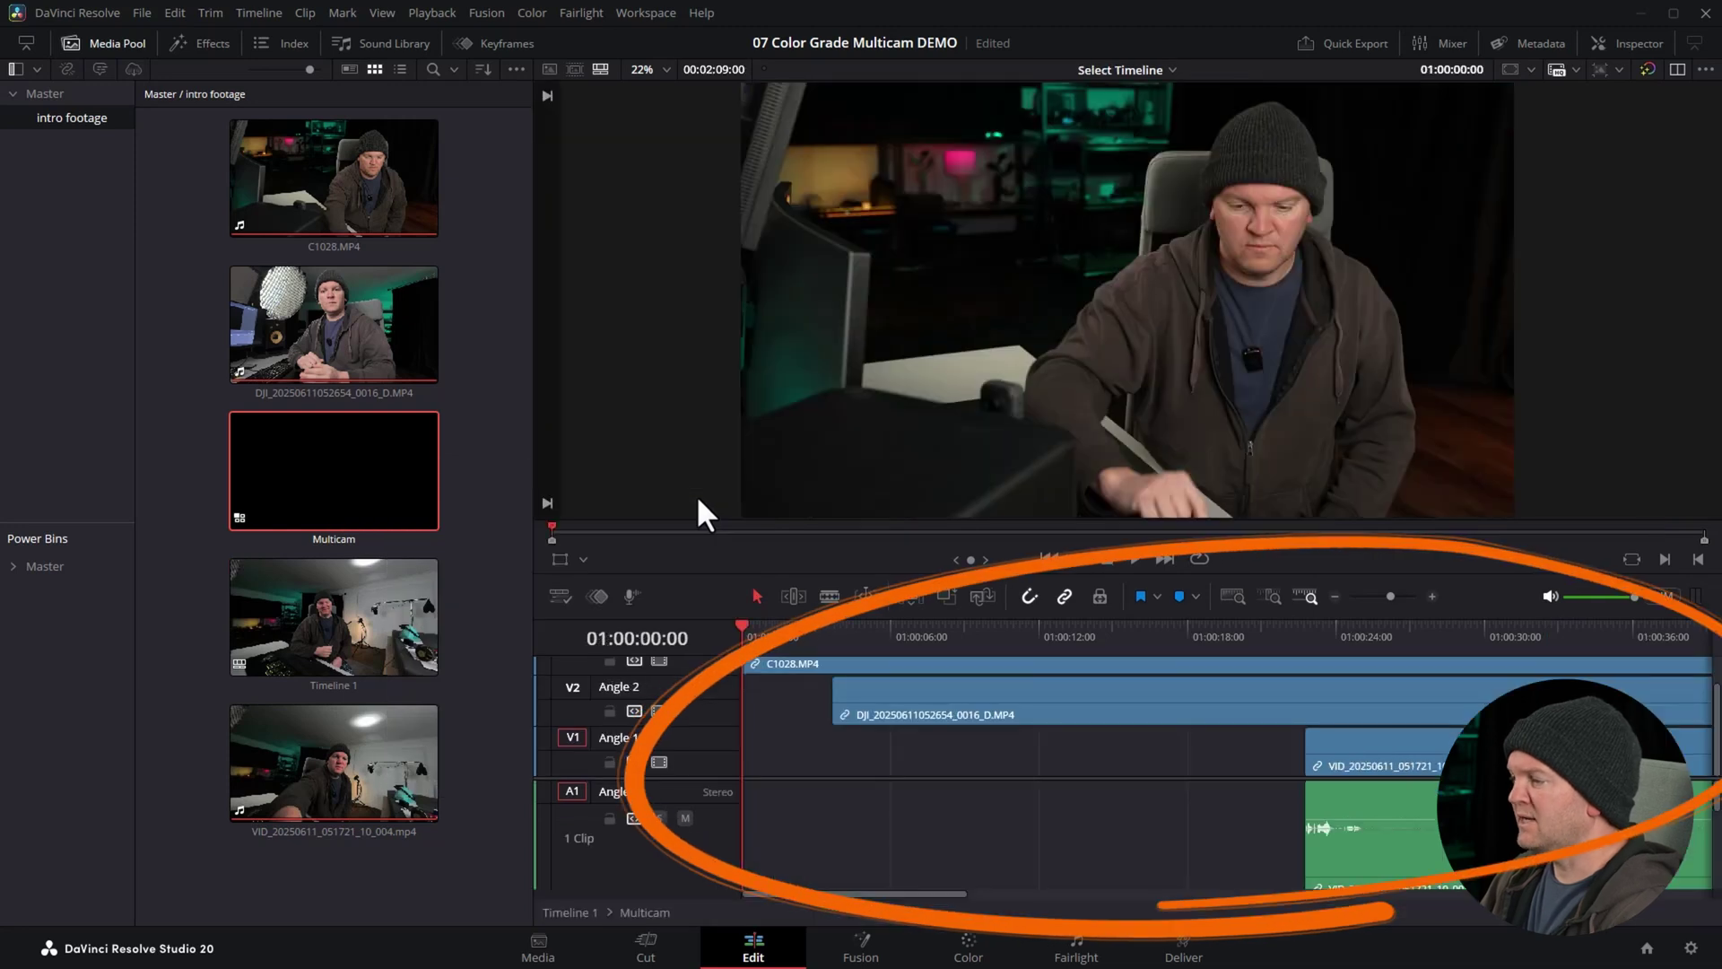
Enlarge and fit the timeline, then select the Angle 1, Angle 2 and C1028.MP4 angle clips.
left_click_drag(799, 575, 812, 456)
key("shift+z")
left_click(1018, 574)
left_click(1021, 617)
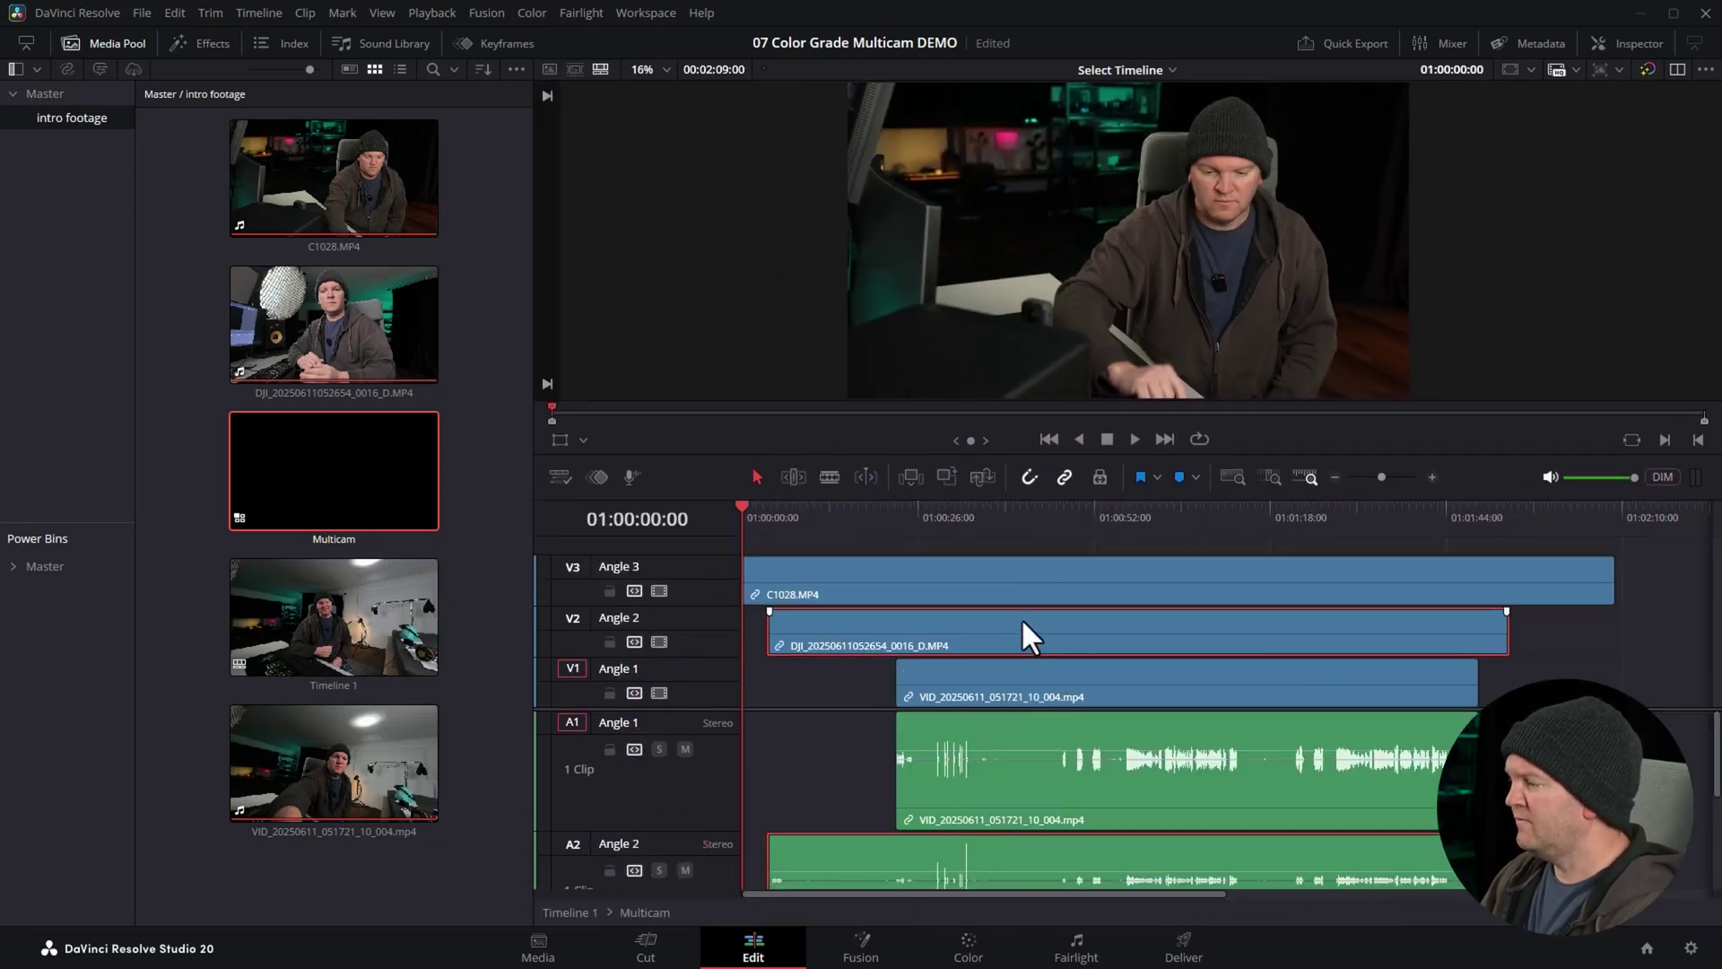
left_click(1040, 672)
left_click(1039, 628)
left_click(1036, 574)
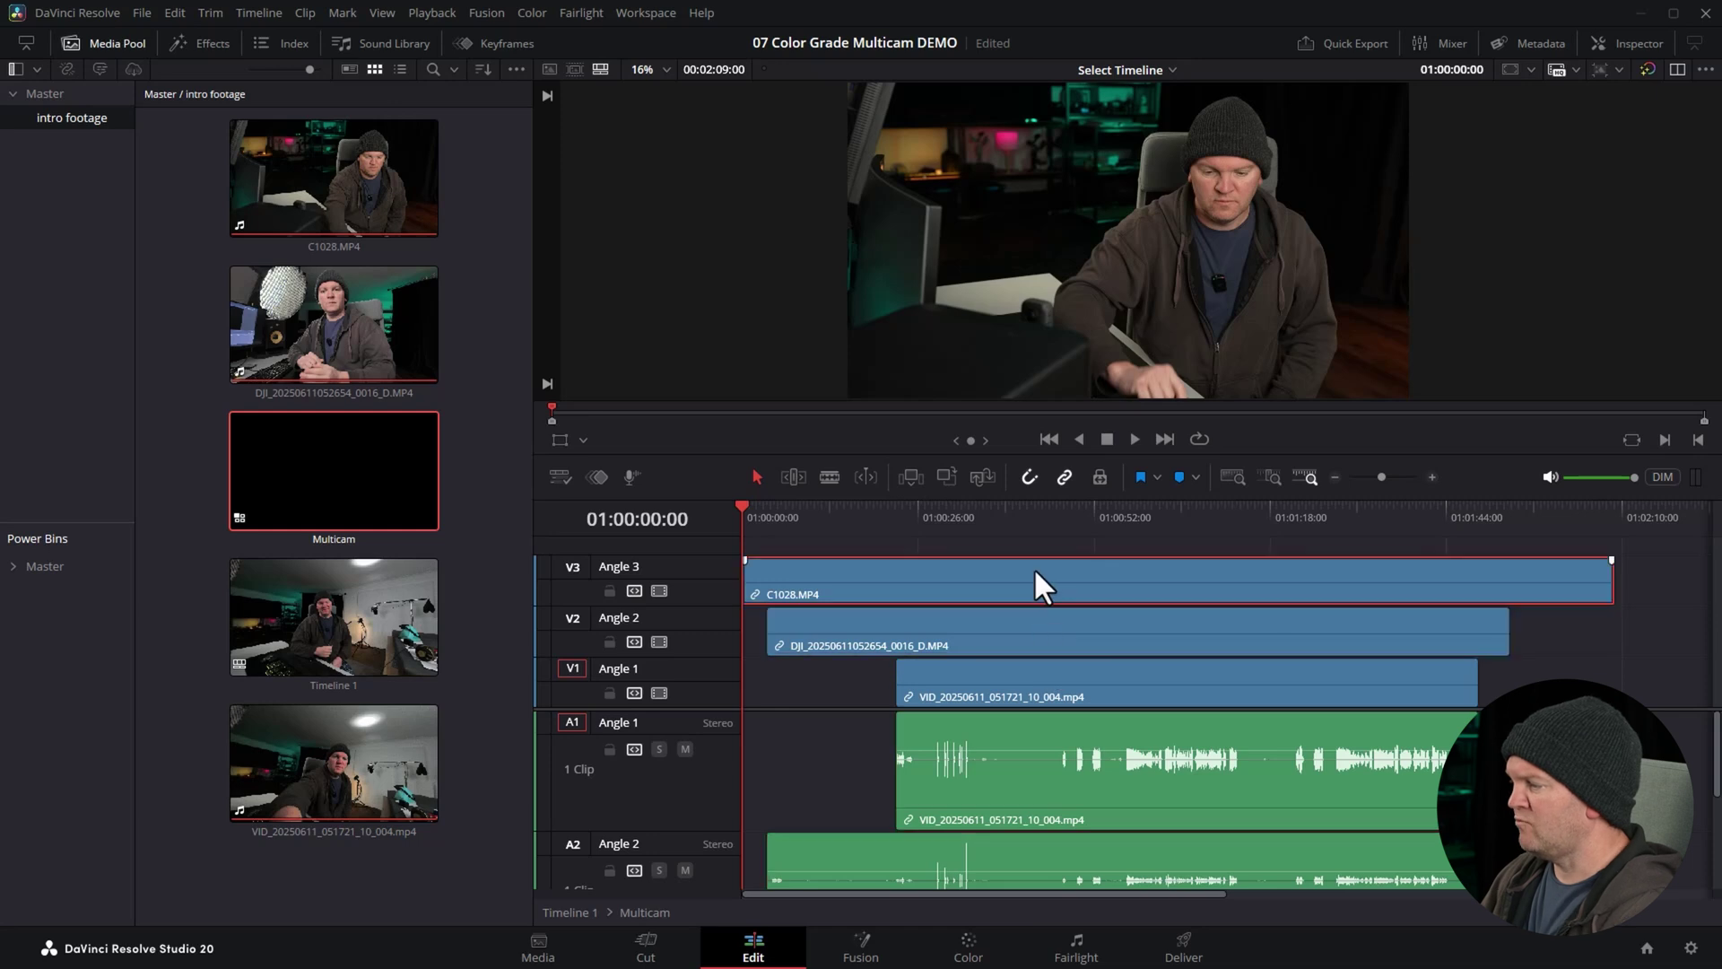
left_click(968, 951)
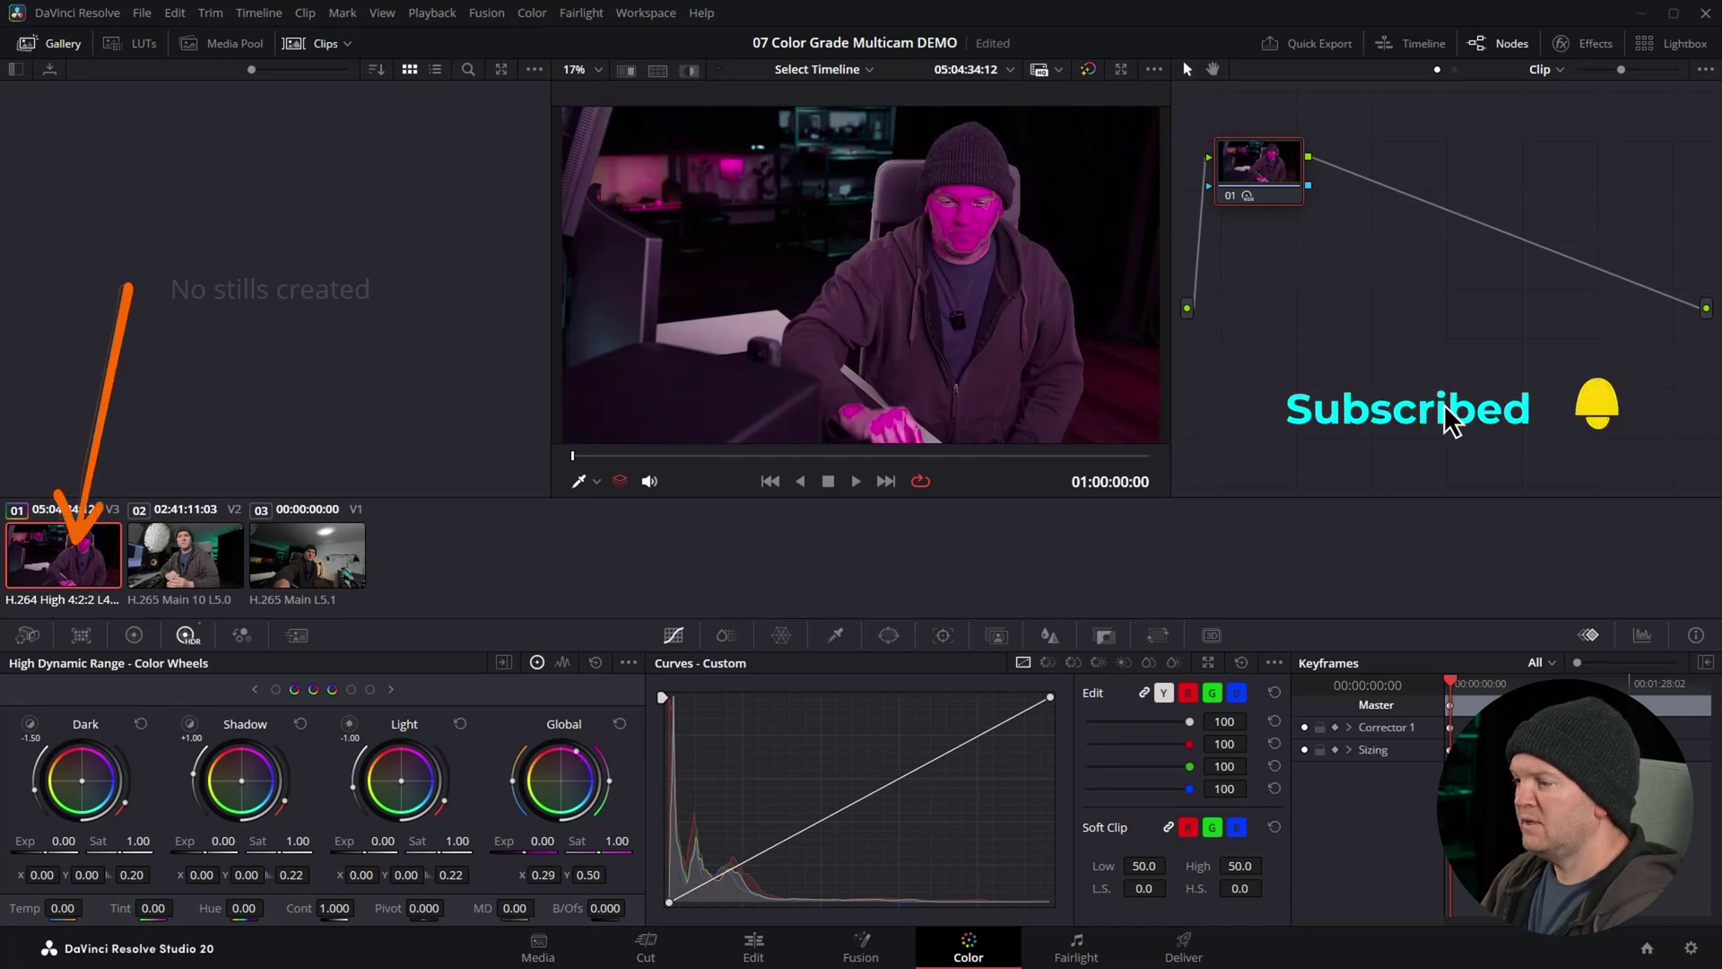
Inspect source clips 02 and 03, showing their yellow-green and teal grades.
left_click(219, 564)
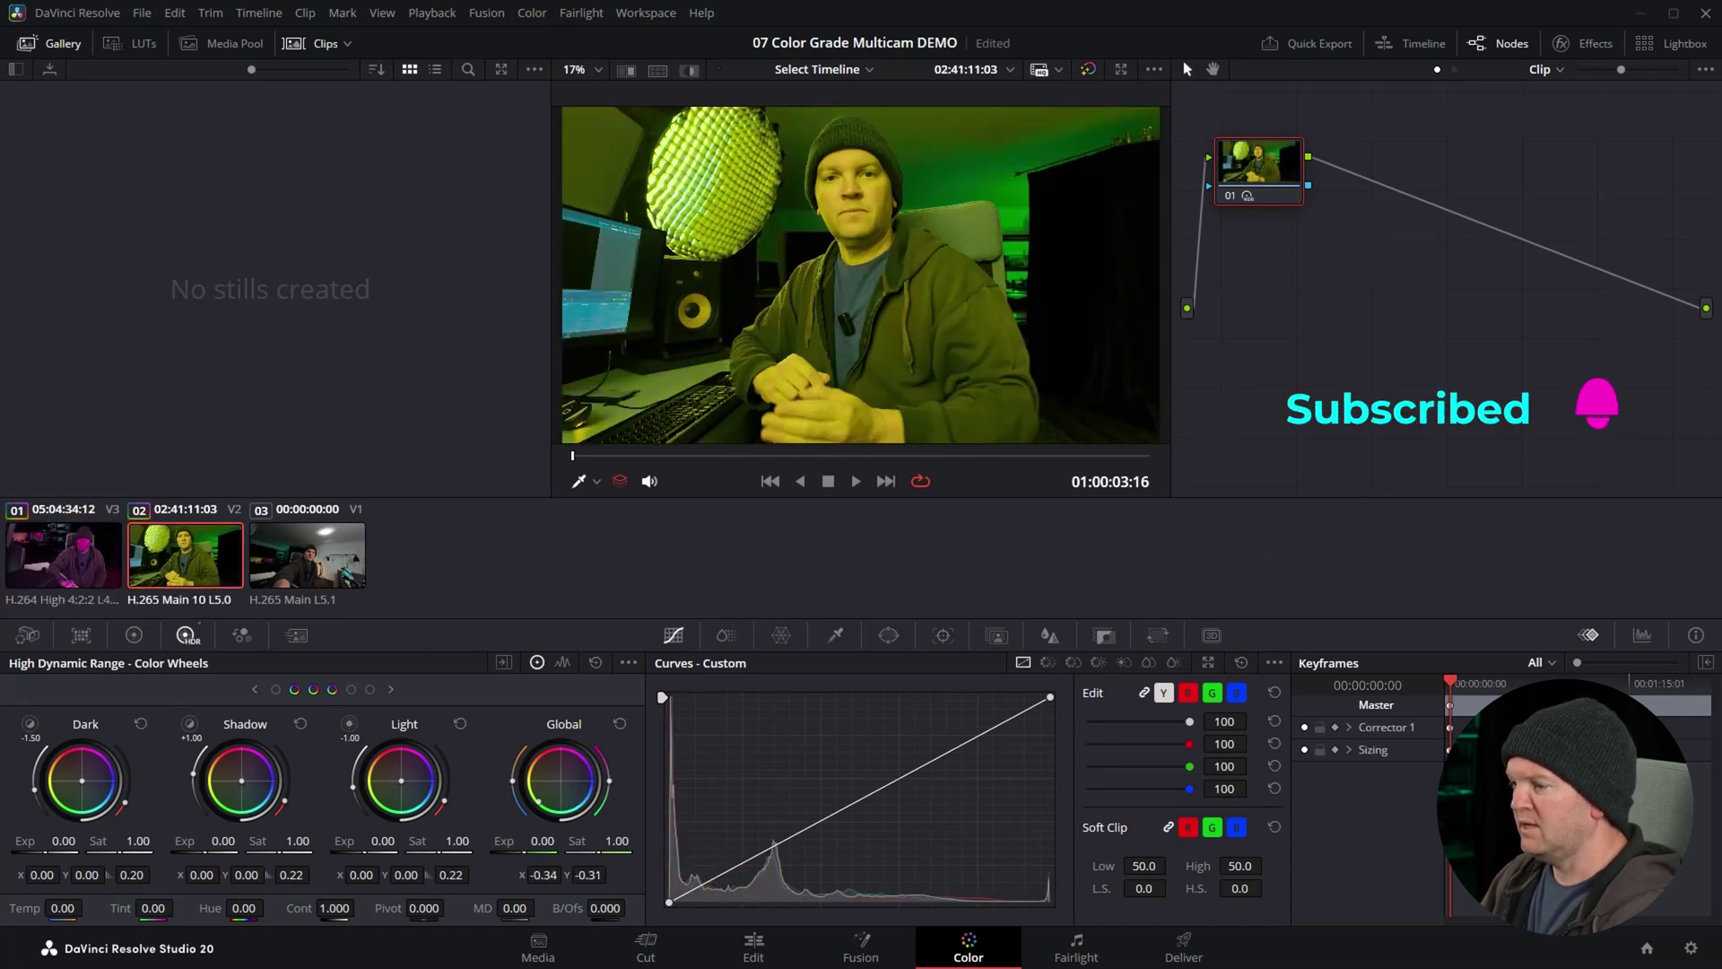
left_click(330, 581)
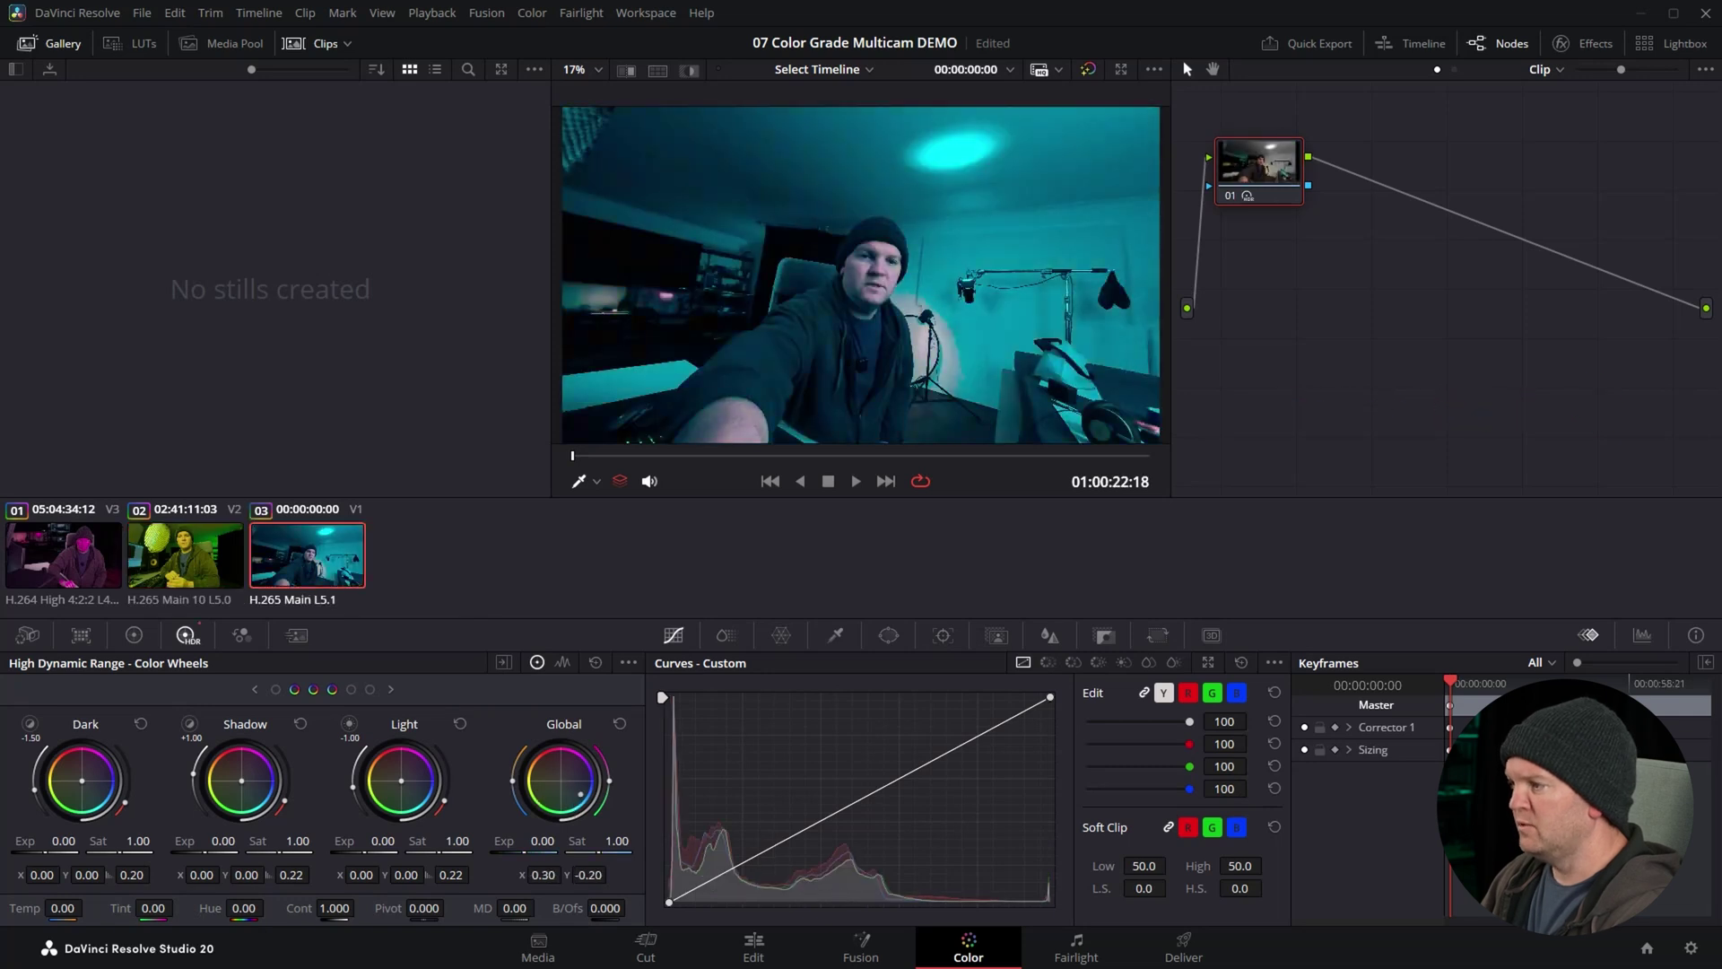
On the Edit page, scrub the multicam timeline, then open Timeline 1 and scrub through its graded clips.
left_click(754, 949)
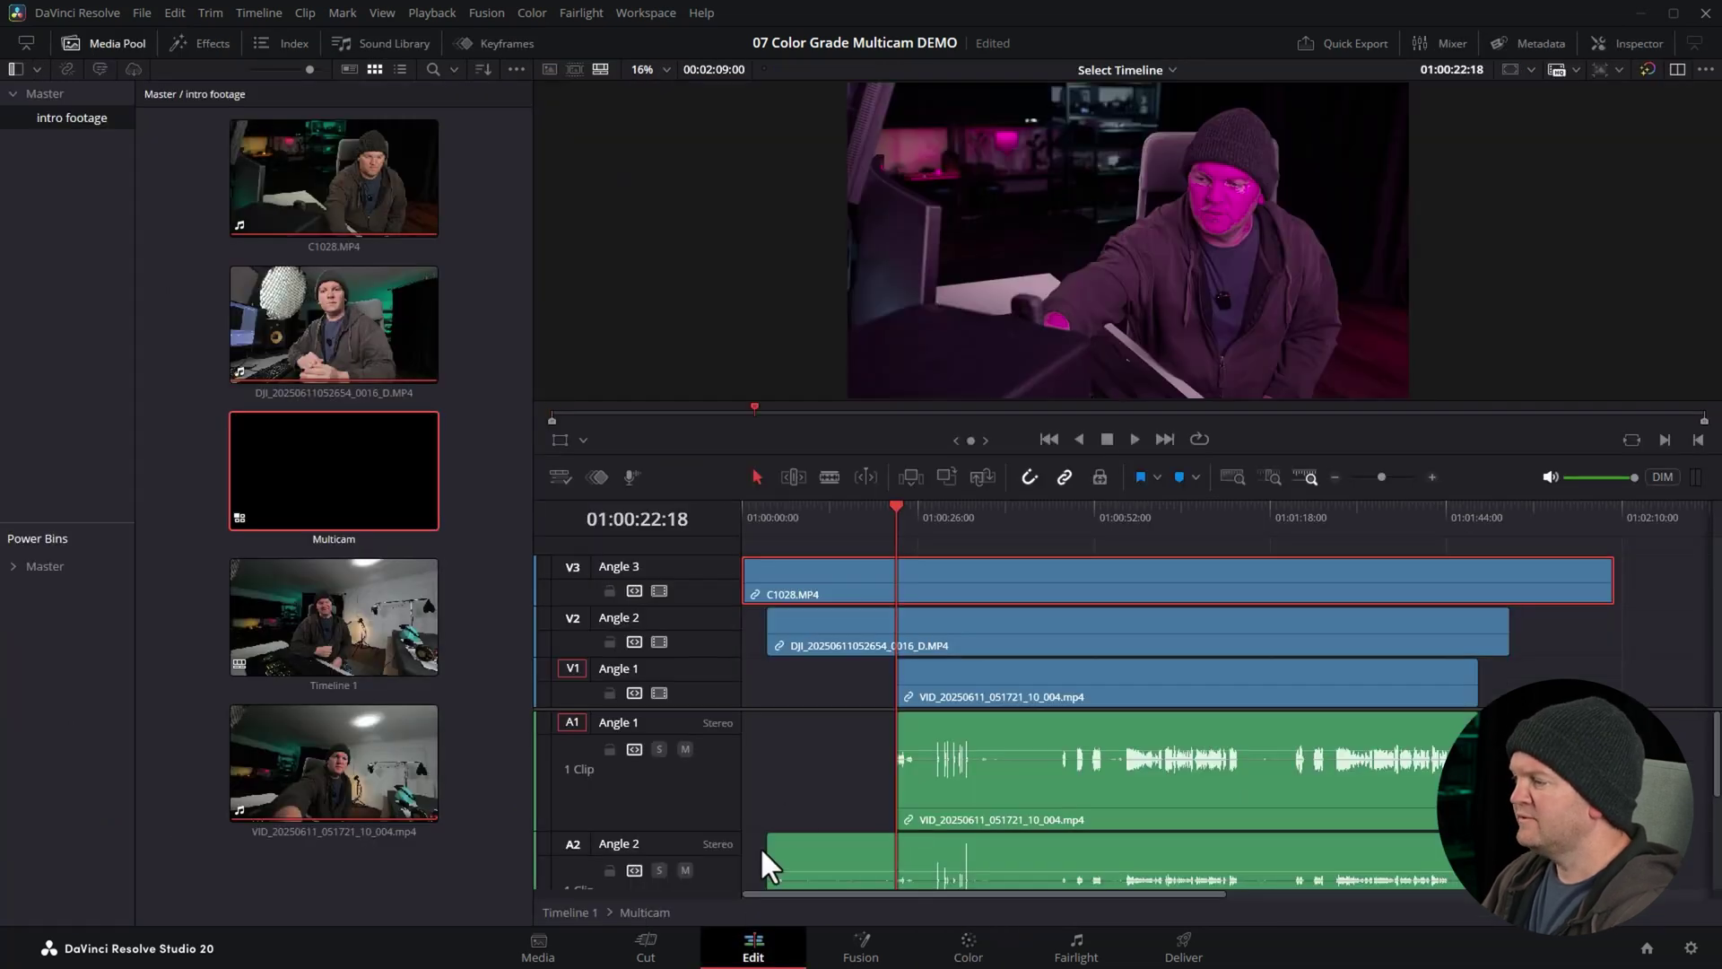
left_click_drag(793, 516, 821, 513)
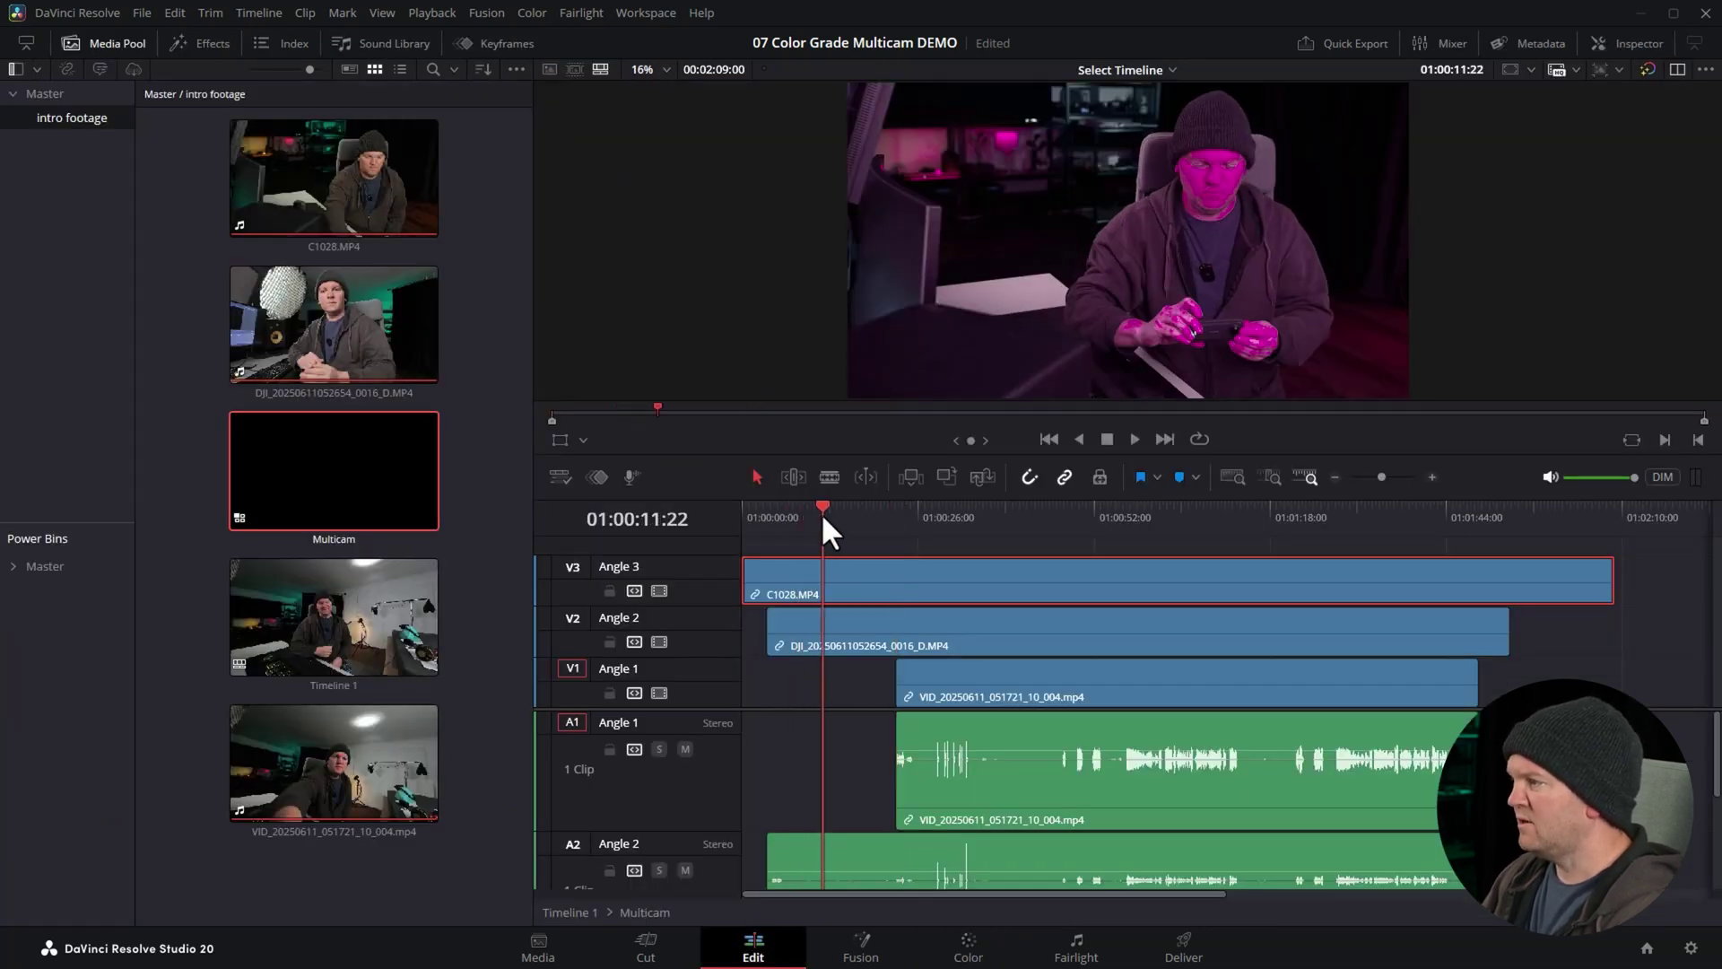
double_click(335, 617)
left_click_drag(1558, 513, 987, 517)
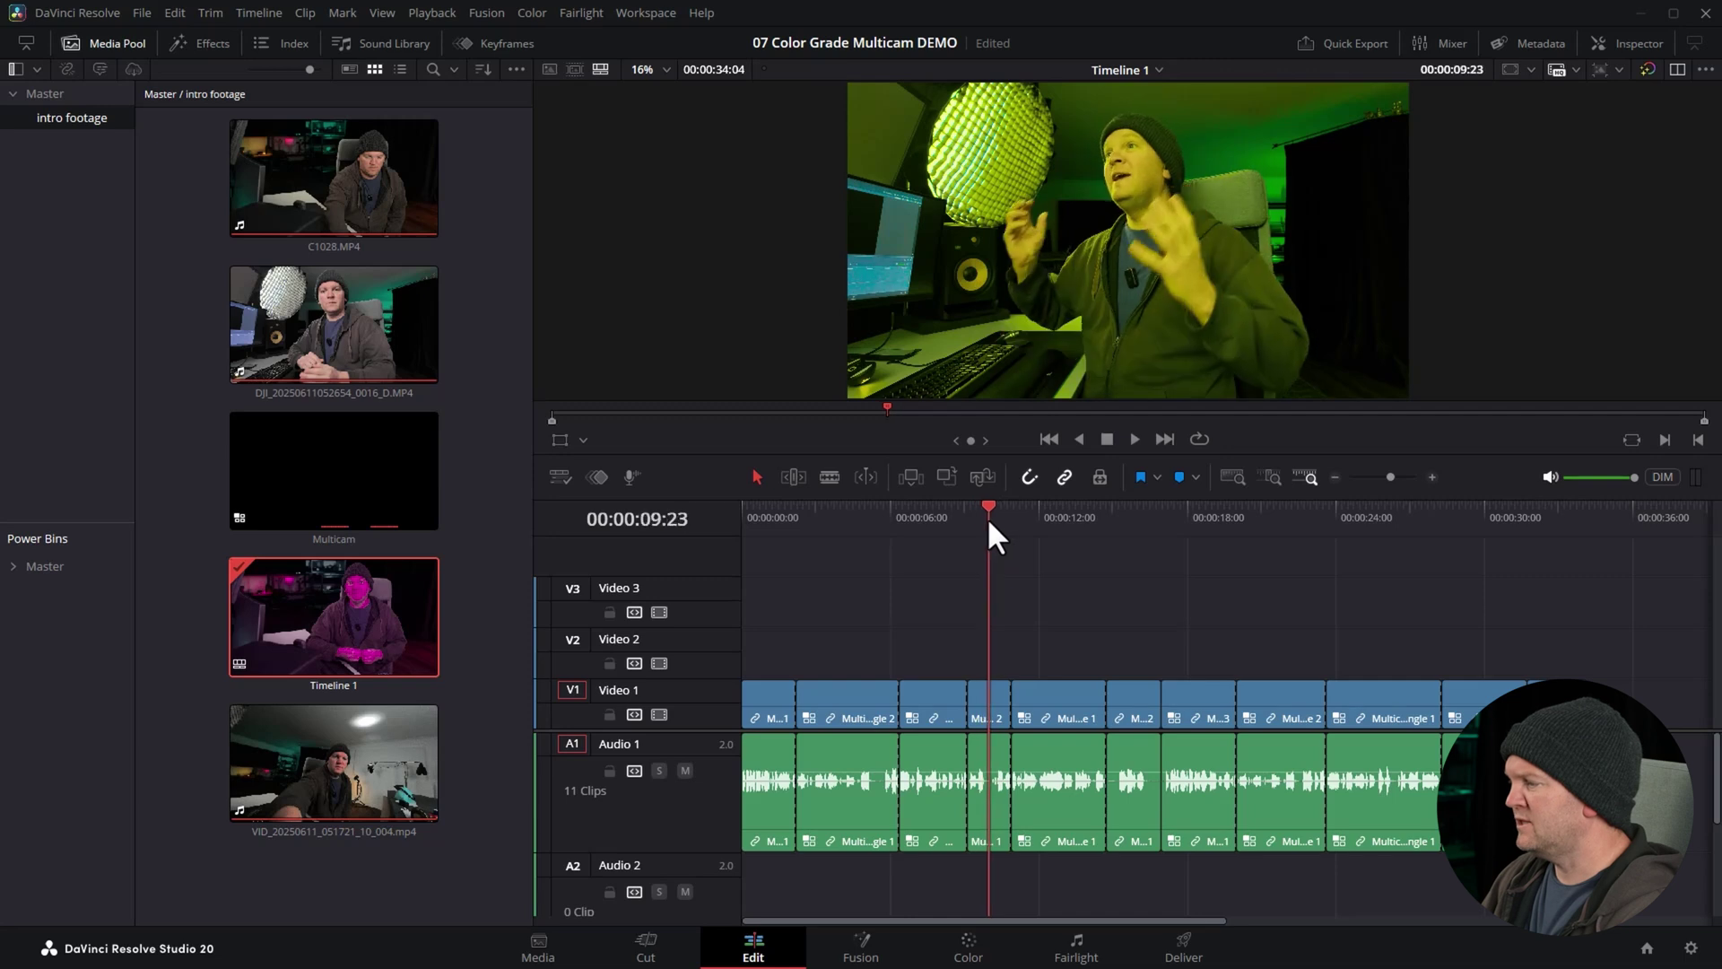
On the Color page, move node 01 and raise clip 04's contrast to 1.770 in the primary wheels.
key("shift+6")
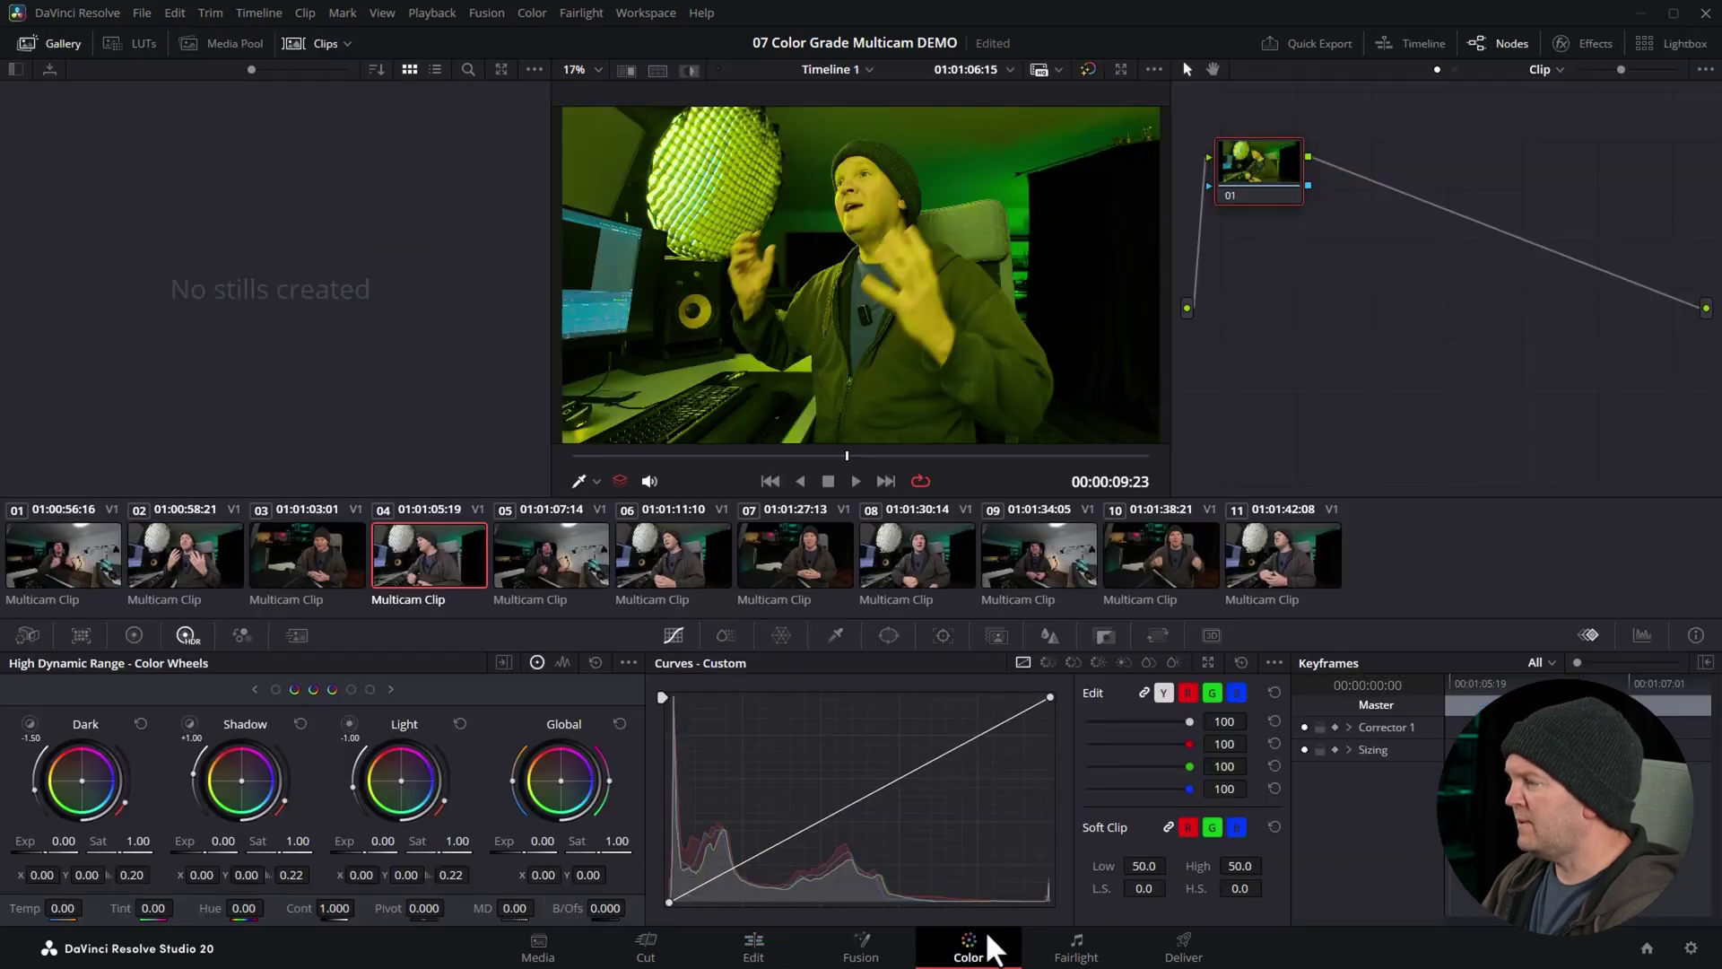
left_click_drag(1252, 187, 1324, 184)
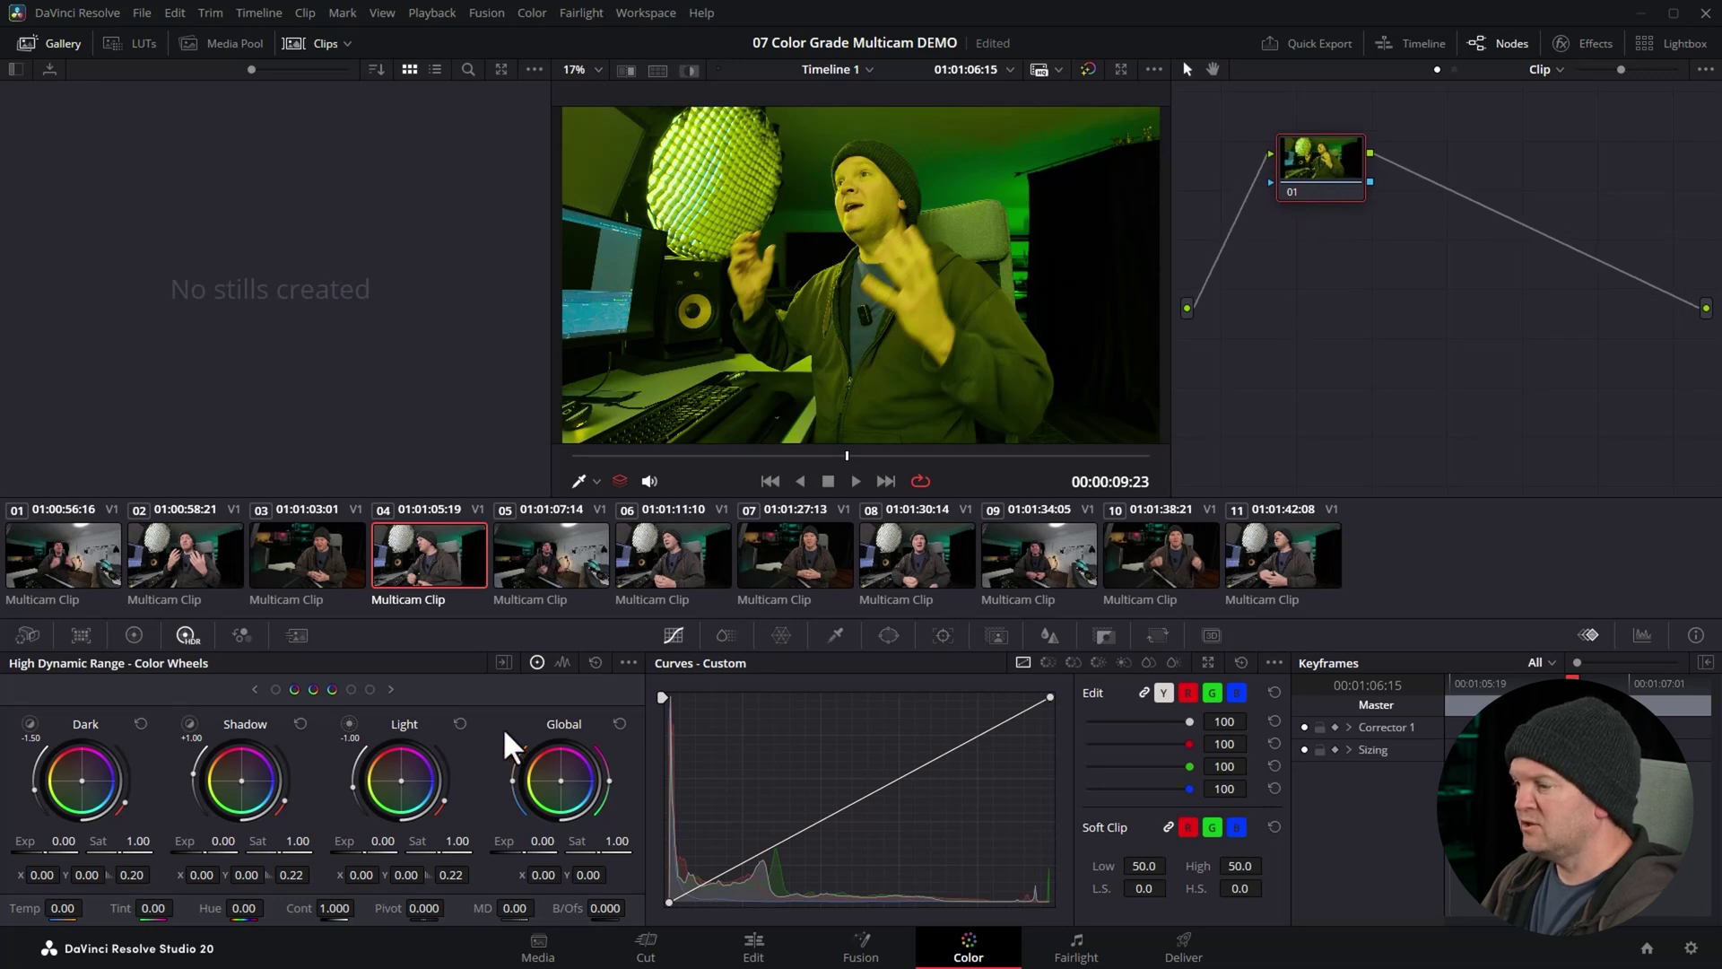
left_click(186, 635)
left_click_drag(332, 690, 406, 687)
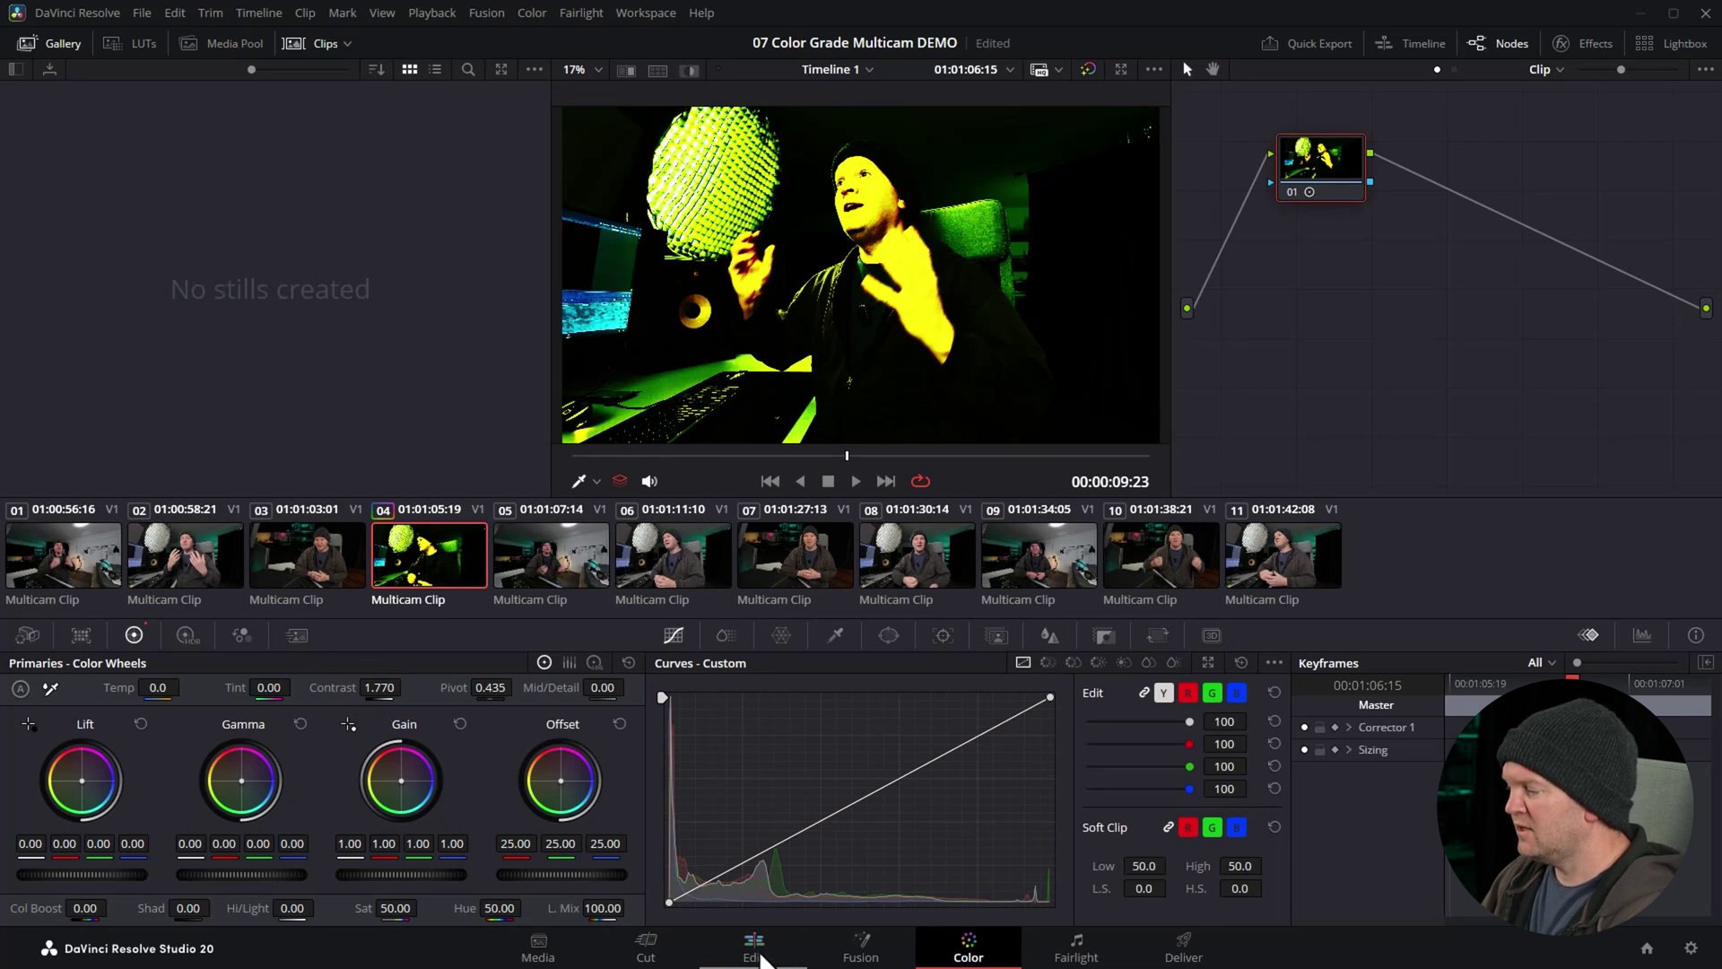
Back on the Edit page, scrub to 00:00:10:06 and reopen Timeline 1.
left_click(759, 954)
mouse_move(993, 525)
left_mouse_down()
mouse_move(989, 508)
mouse_move(1046, 508)
mouse_move(990, 515)
left_mouse_up()
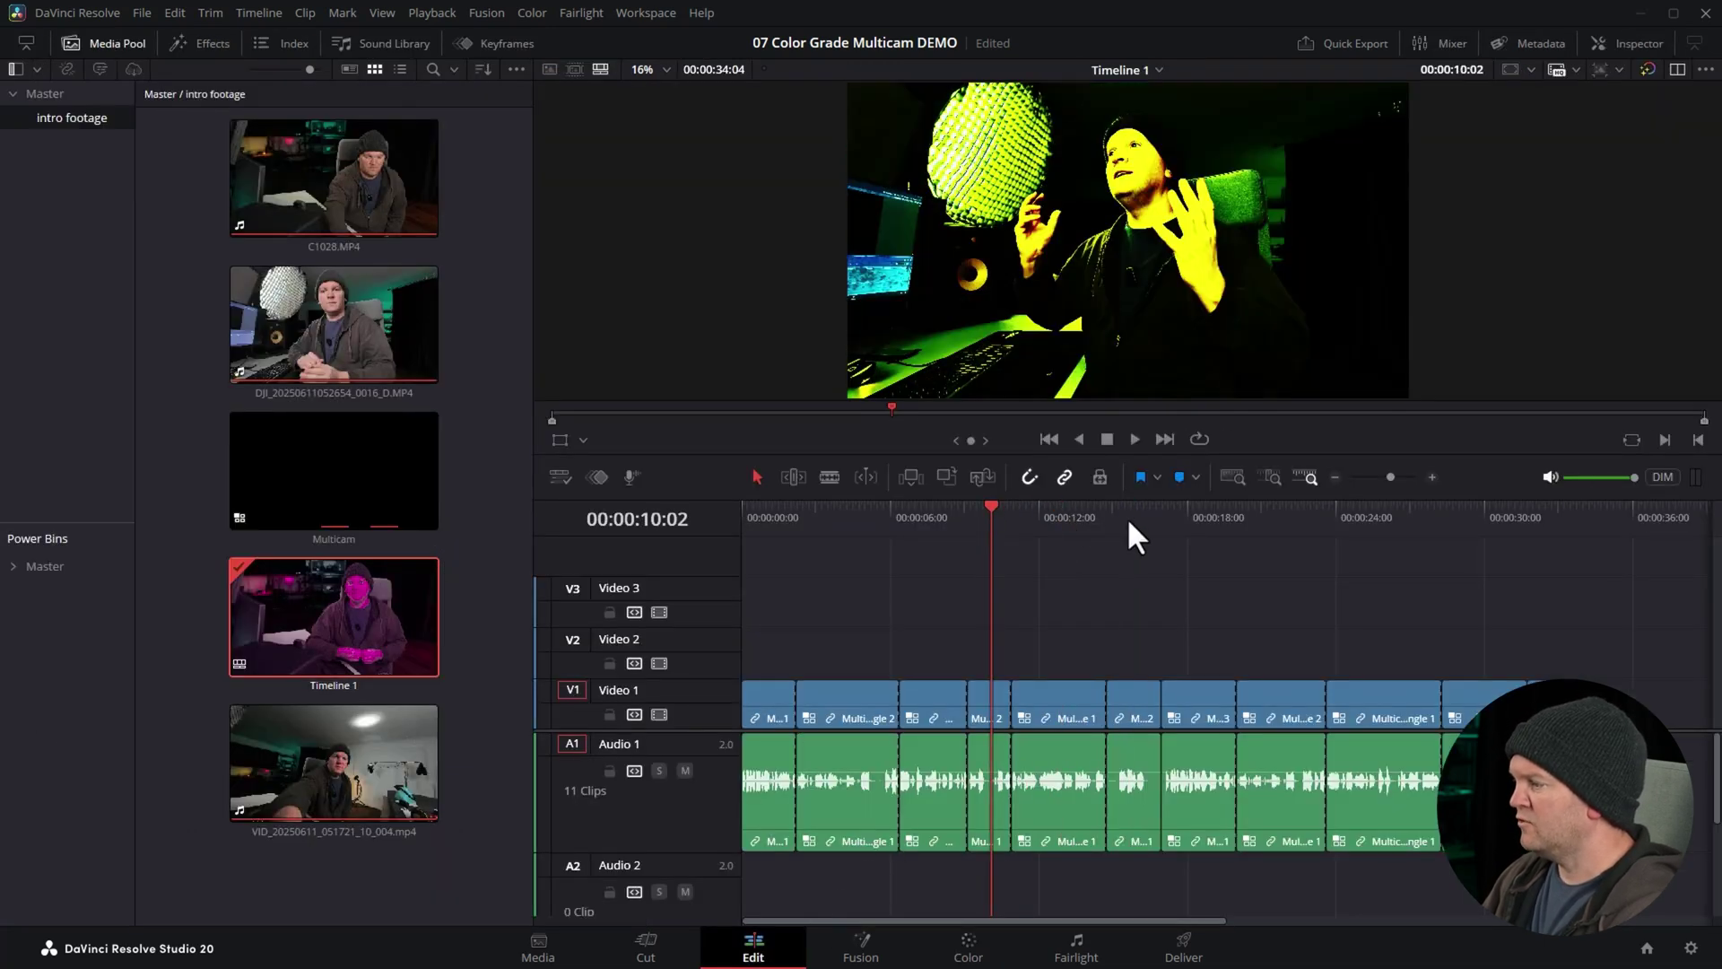
left_click_drag(1129, 522, 996, 518)
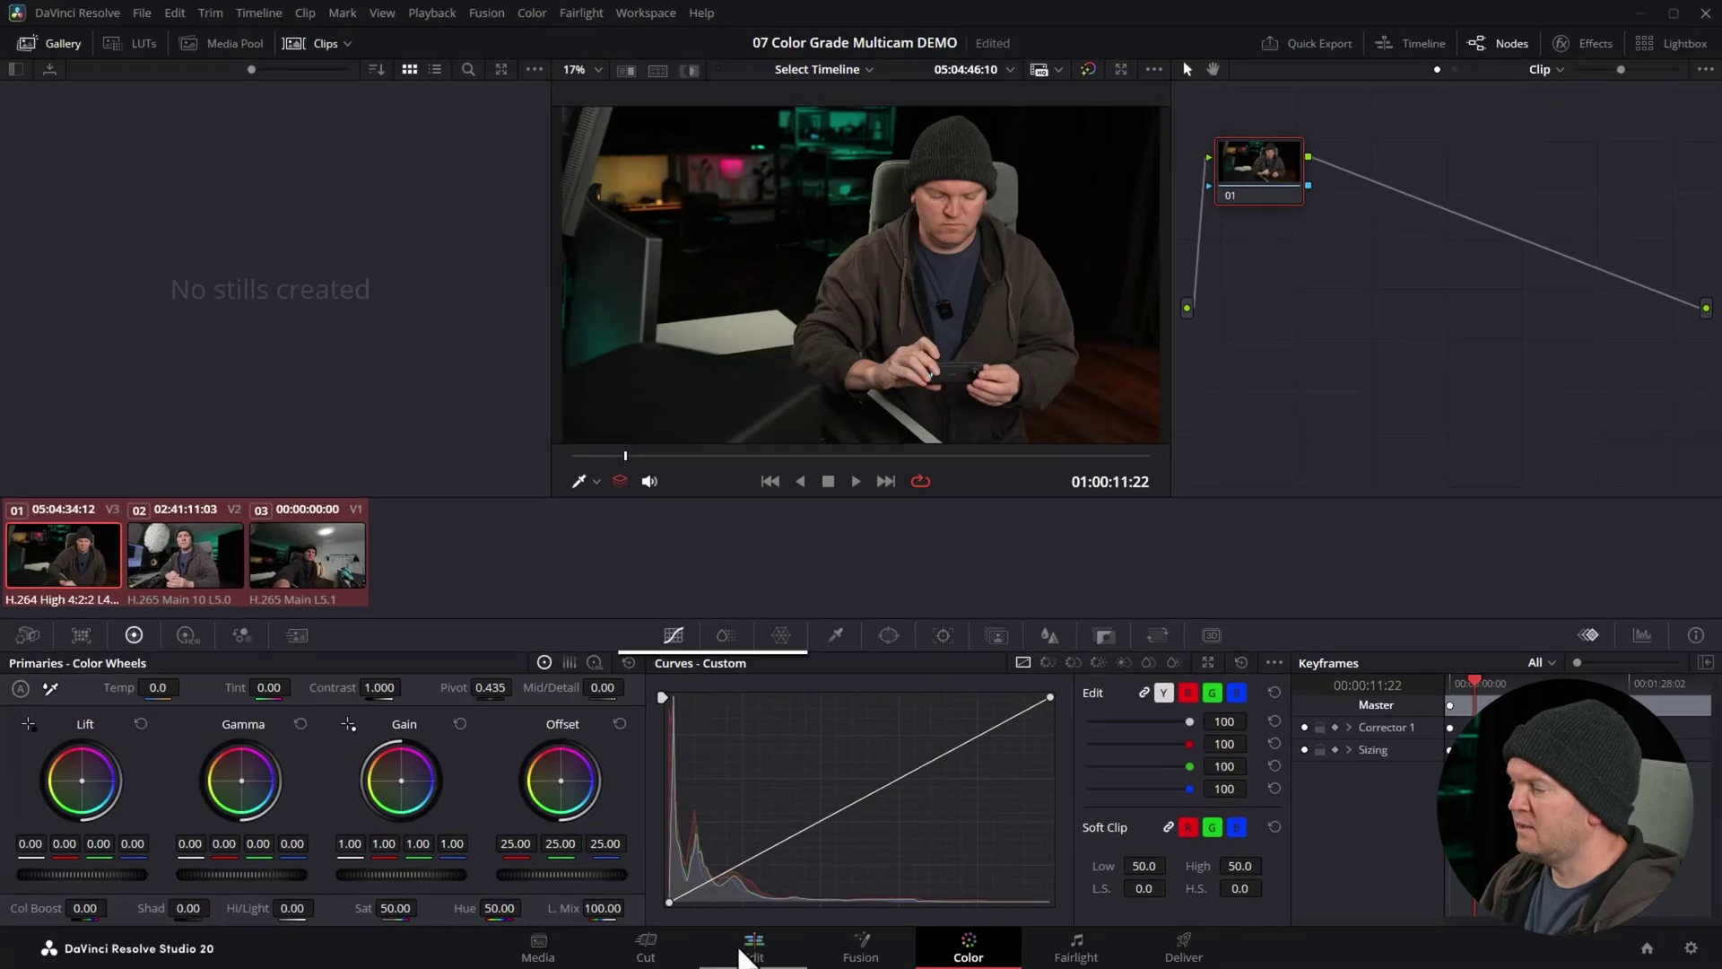
left_click(741, 956)
double_click(332, 650)
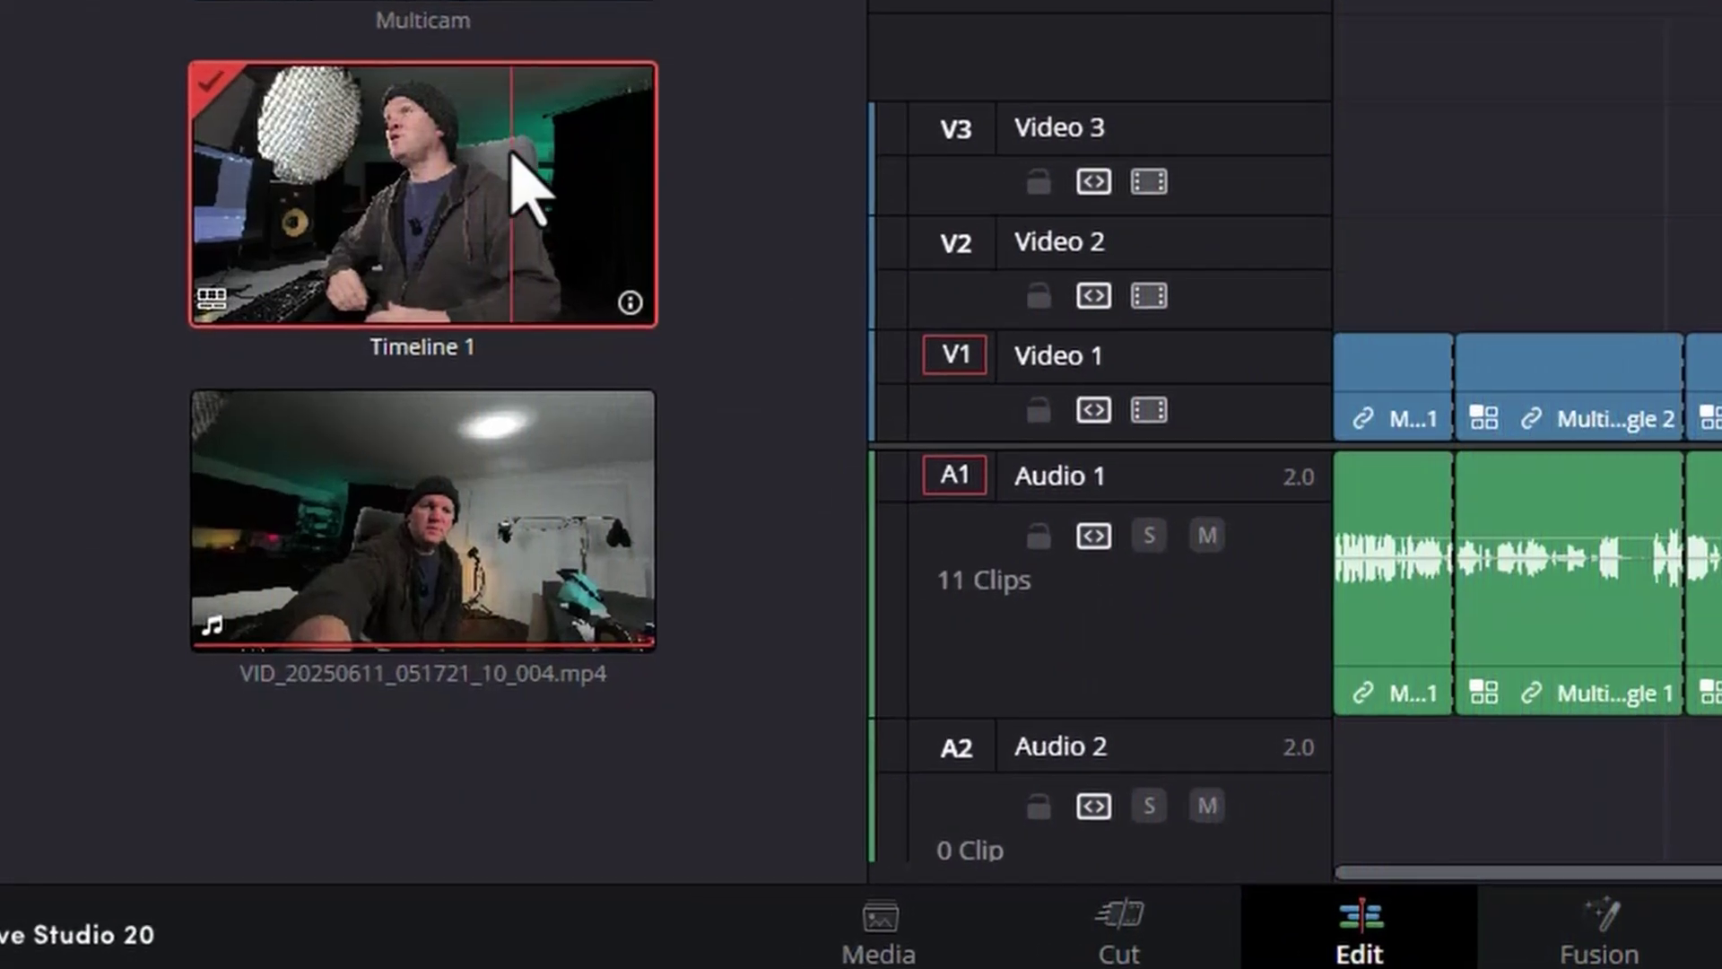
Duplicate Timeline 1 to create 'Timeline 1 copy' in the Media Pool.
right_click(375, 601)
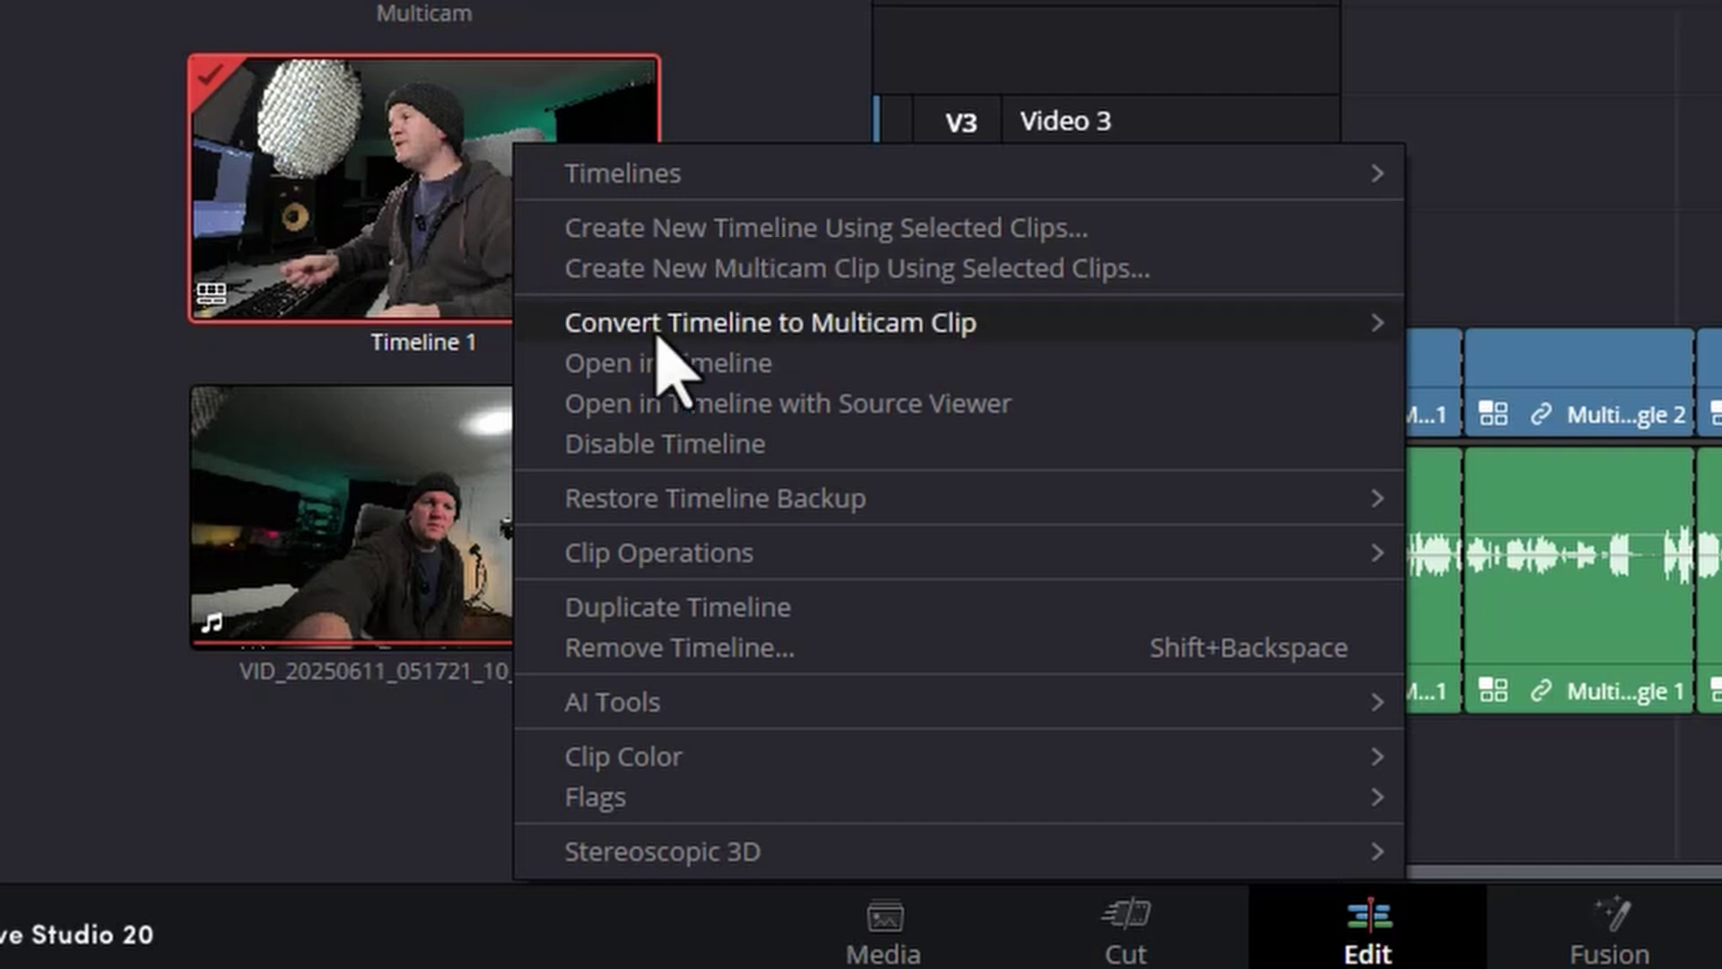
left_click(902, 619)
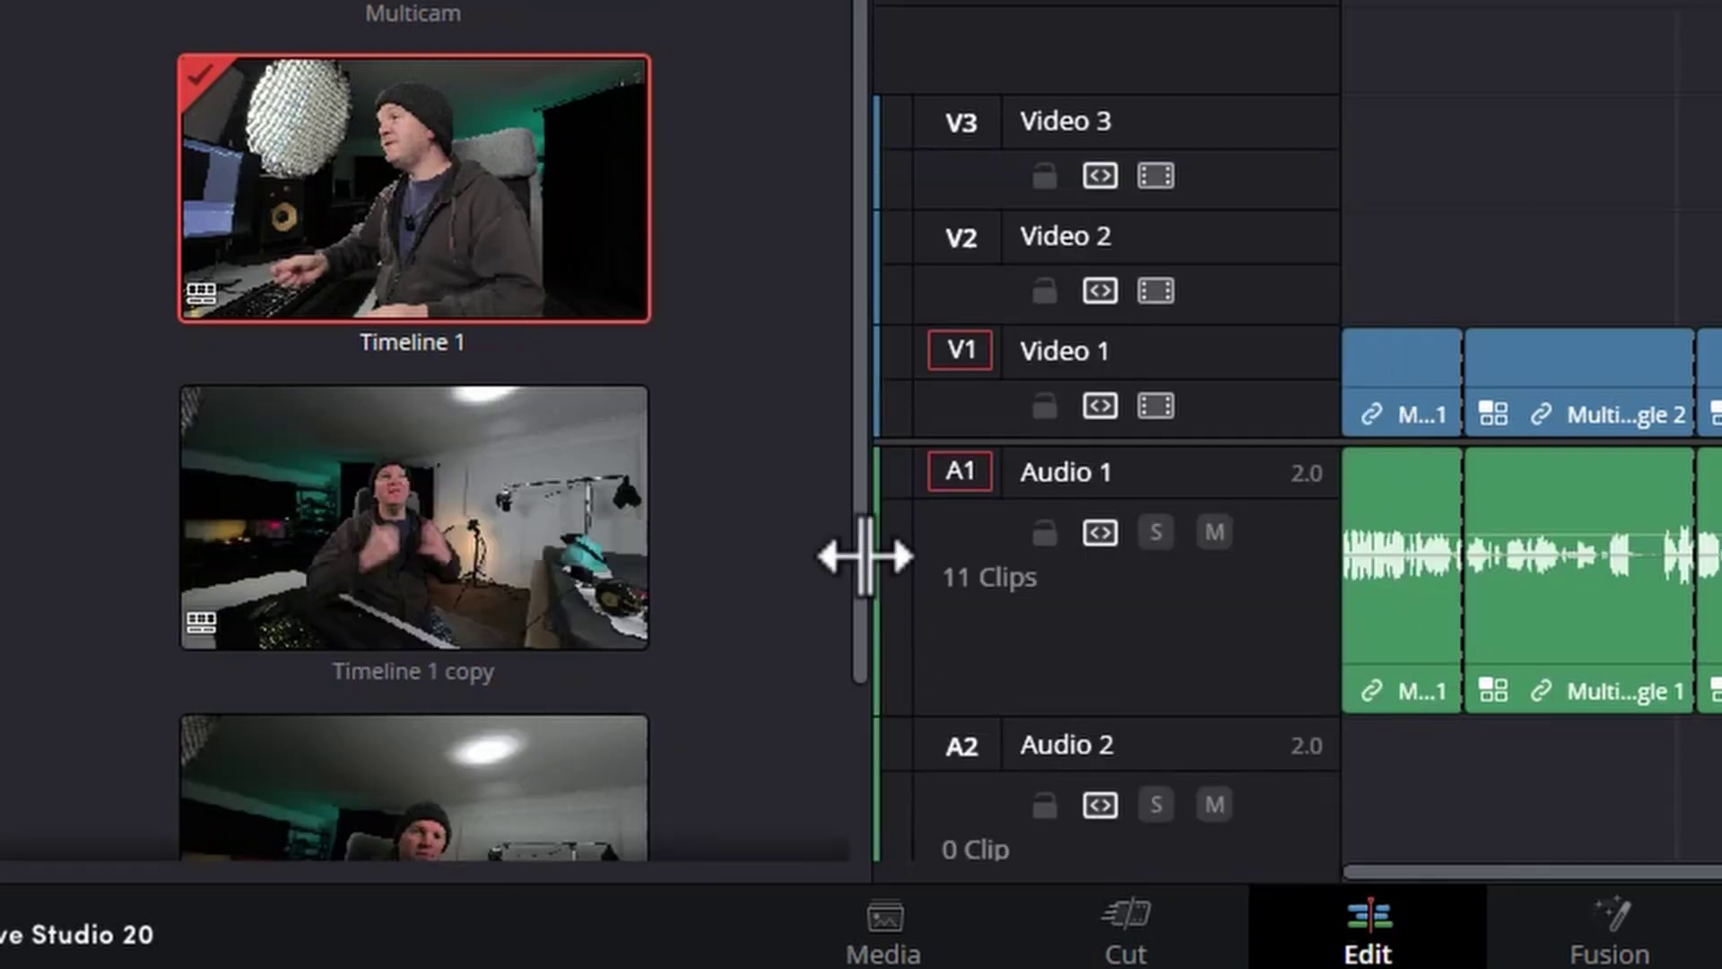
left_click(538, 493)
scroll(793, 312, "down", 2)
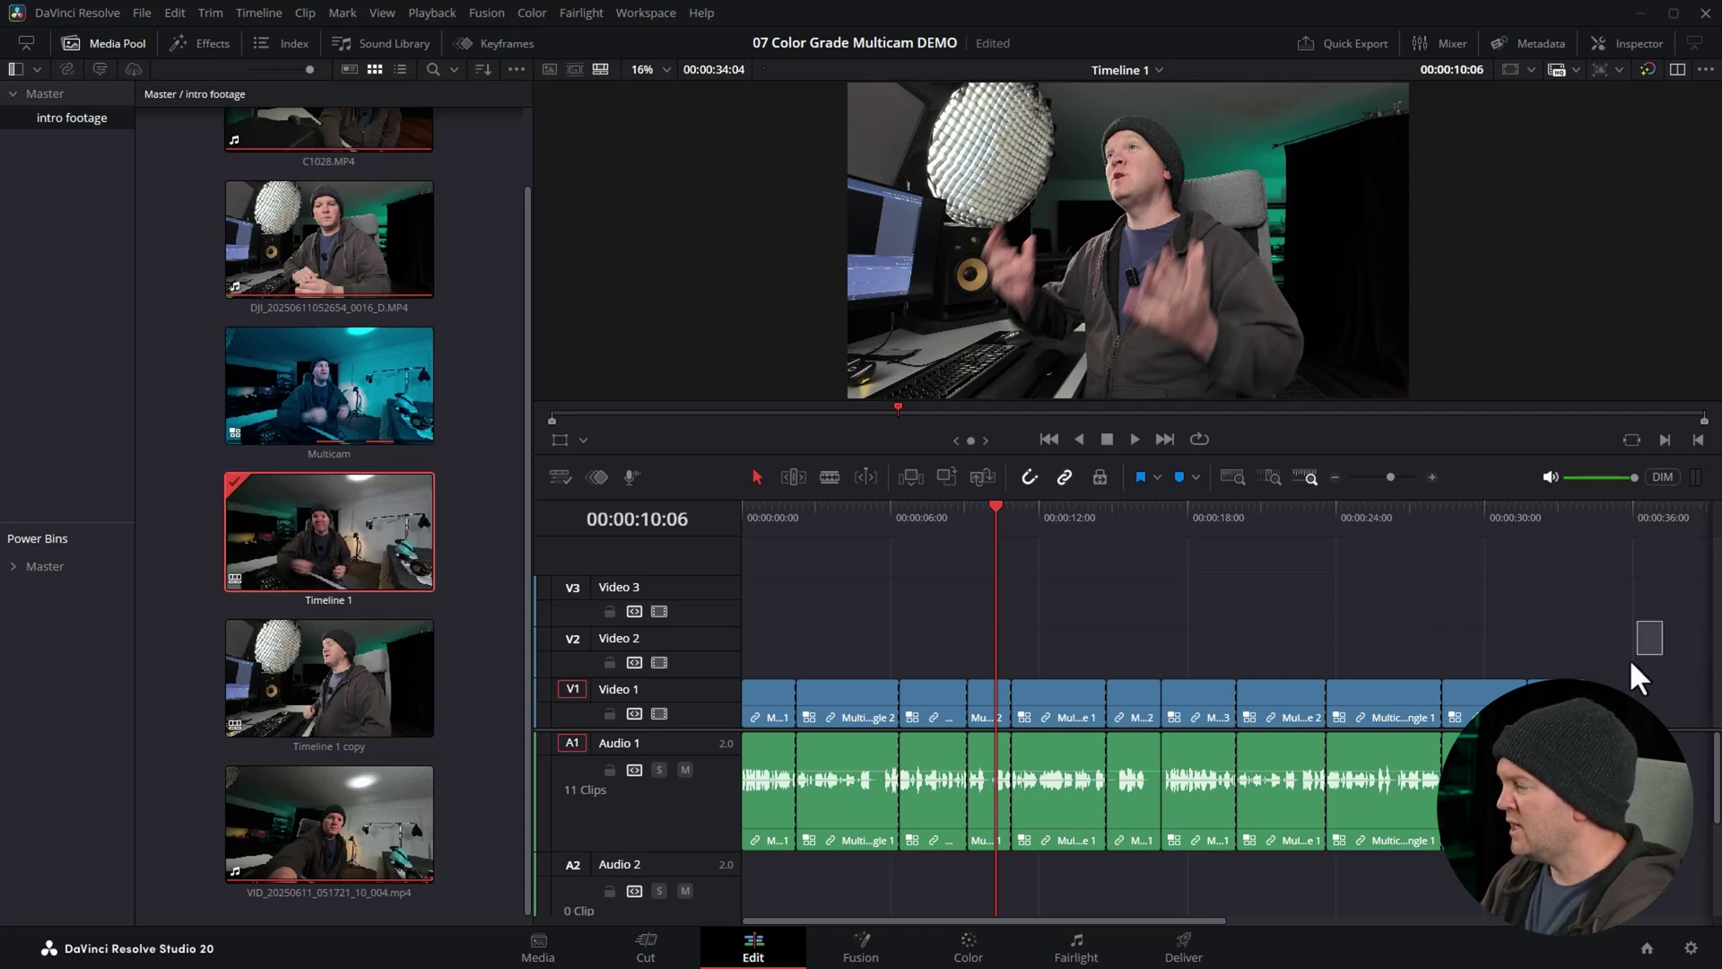
left_click_drag(1631, 664, 735, 867)
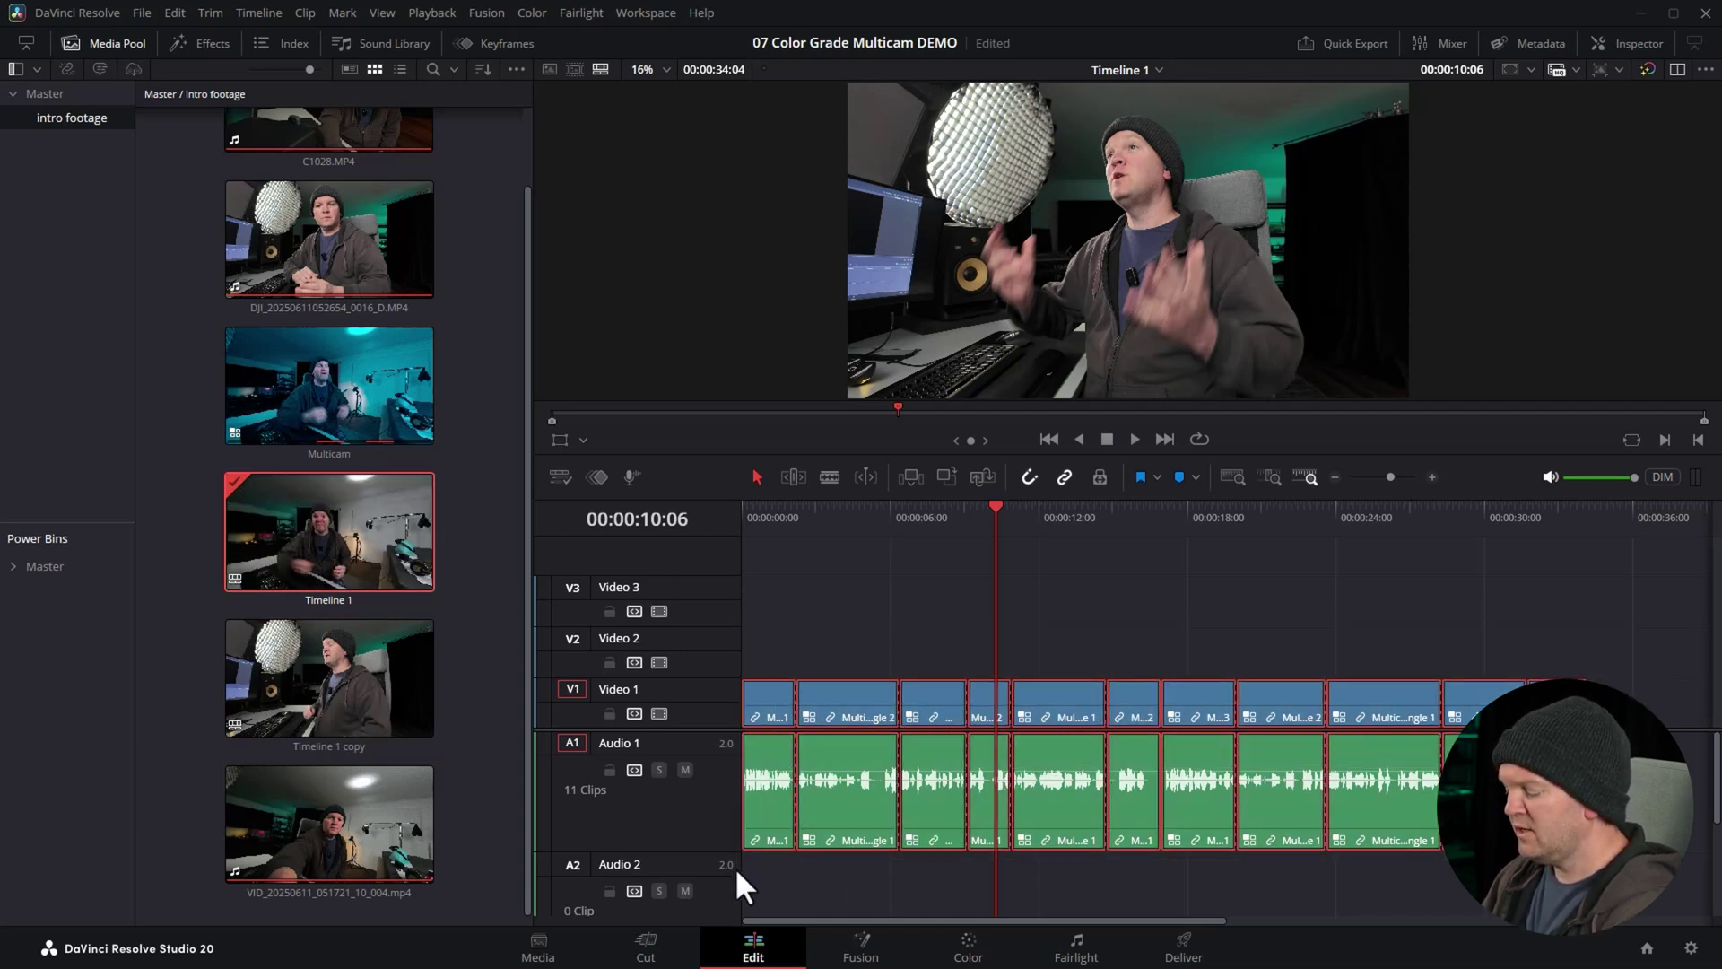
Flatten all selected multicam clips using Flatten Multicam Clip > Copying Multicam Grades.
right_click(867, 693)
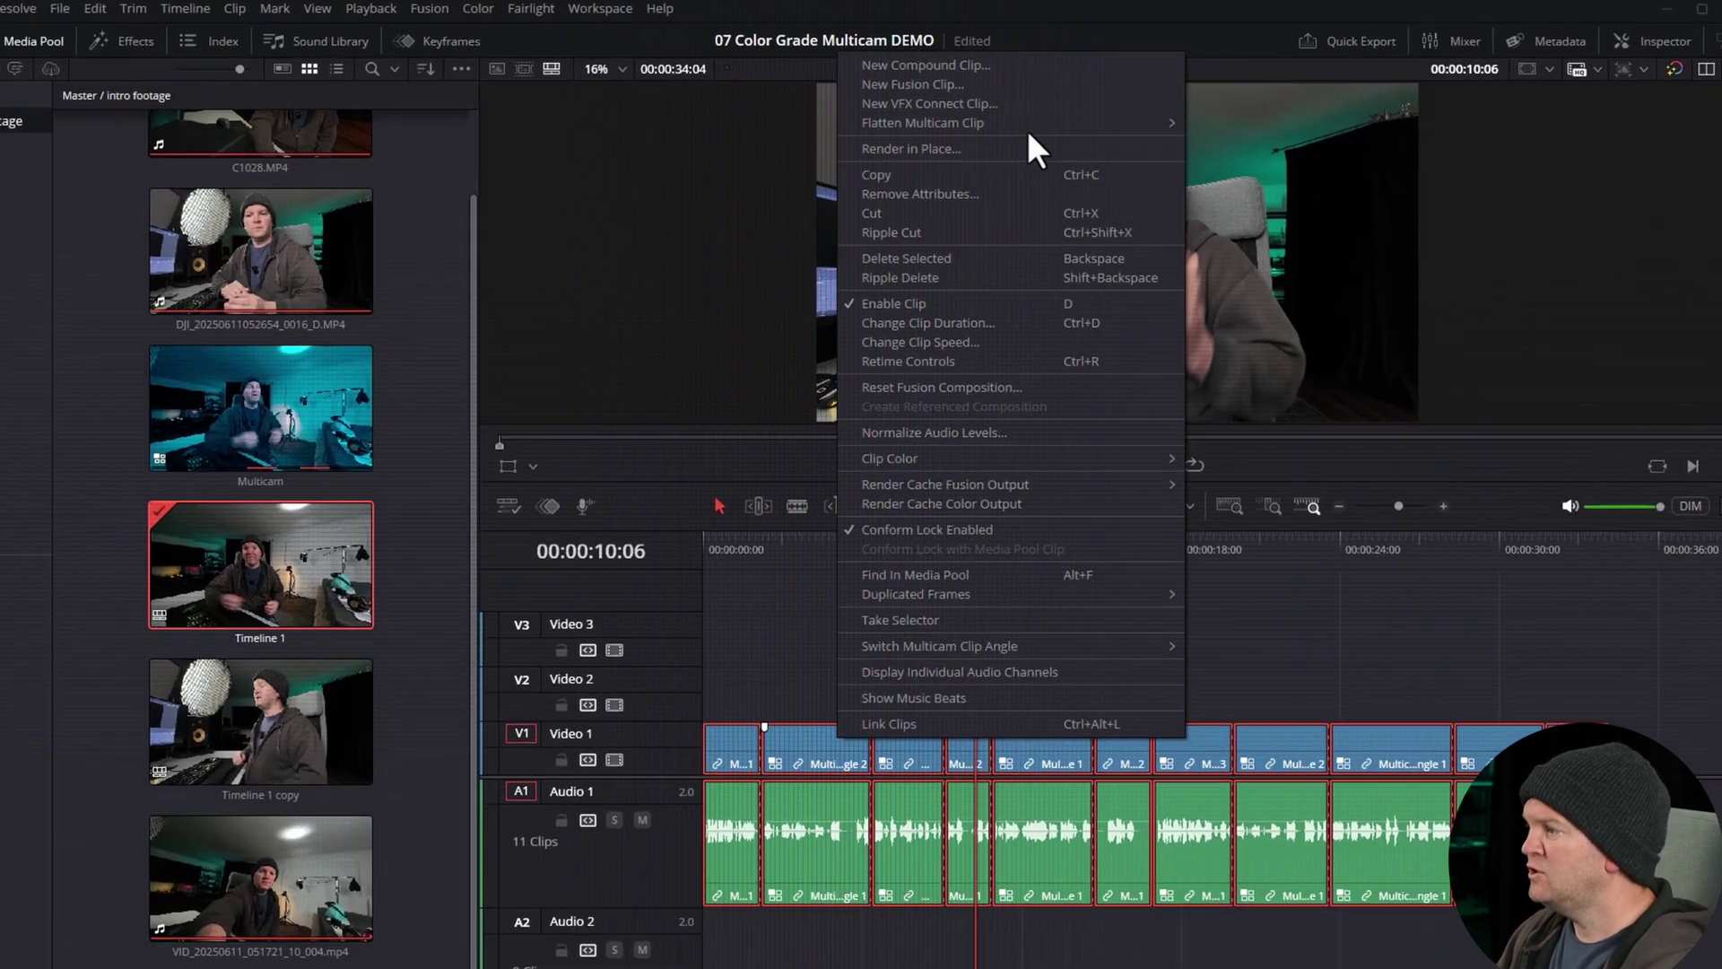
mouse_move(1043, 122)
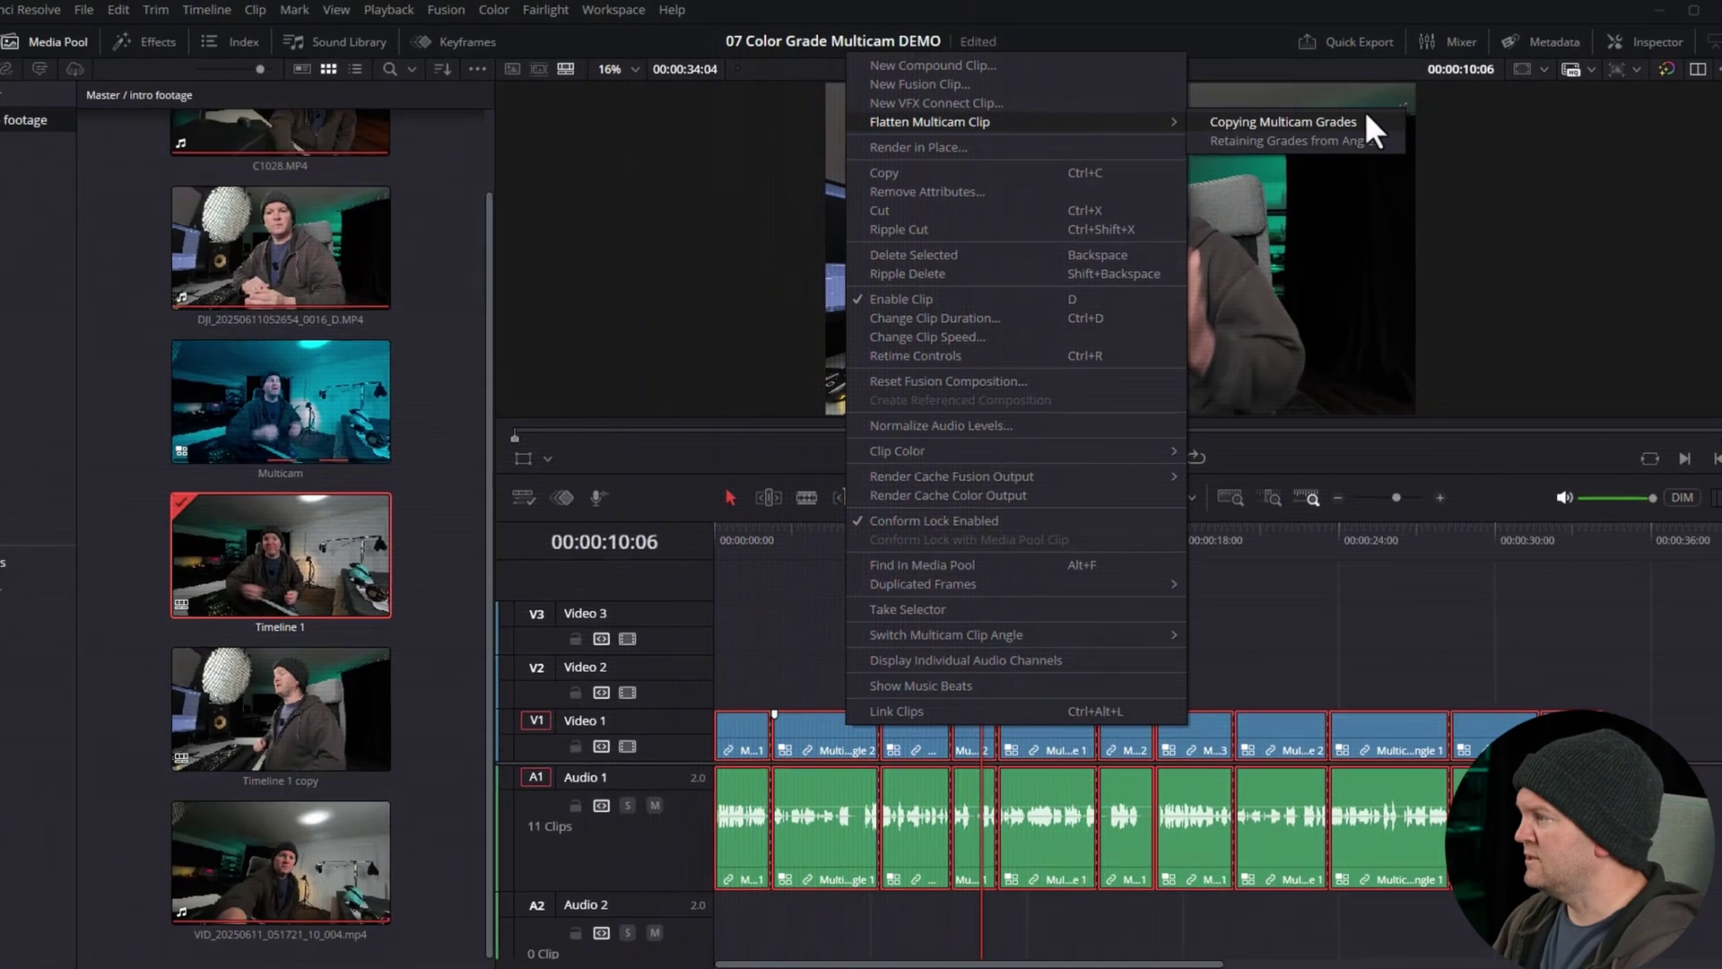
left_click(1273, 134)
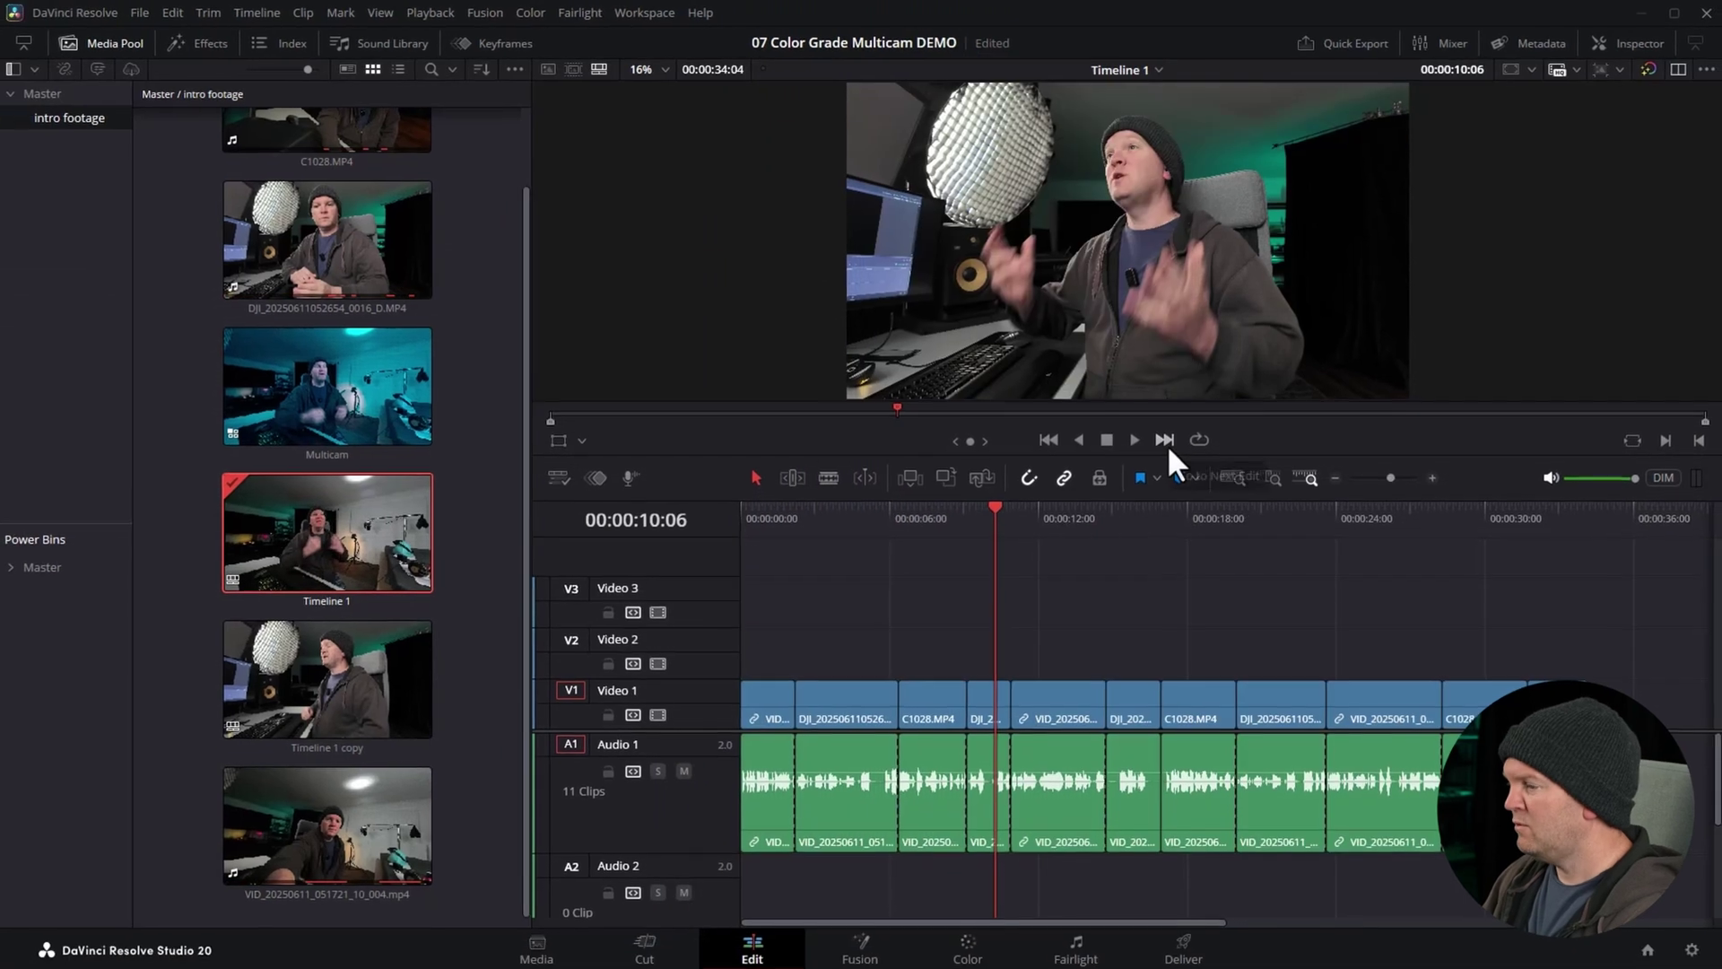
Hide the Media Pool, zoom into the timeline and select the DJI clip at 00:00:09:09.
left_click(143, 43)
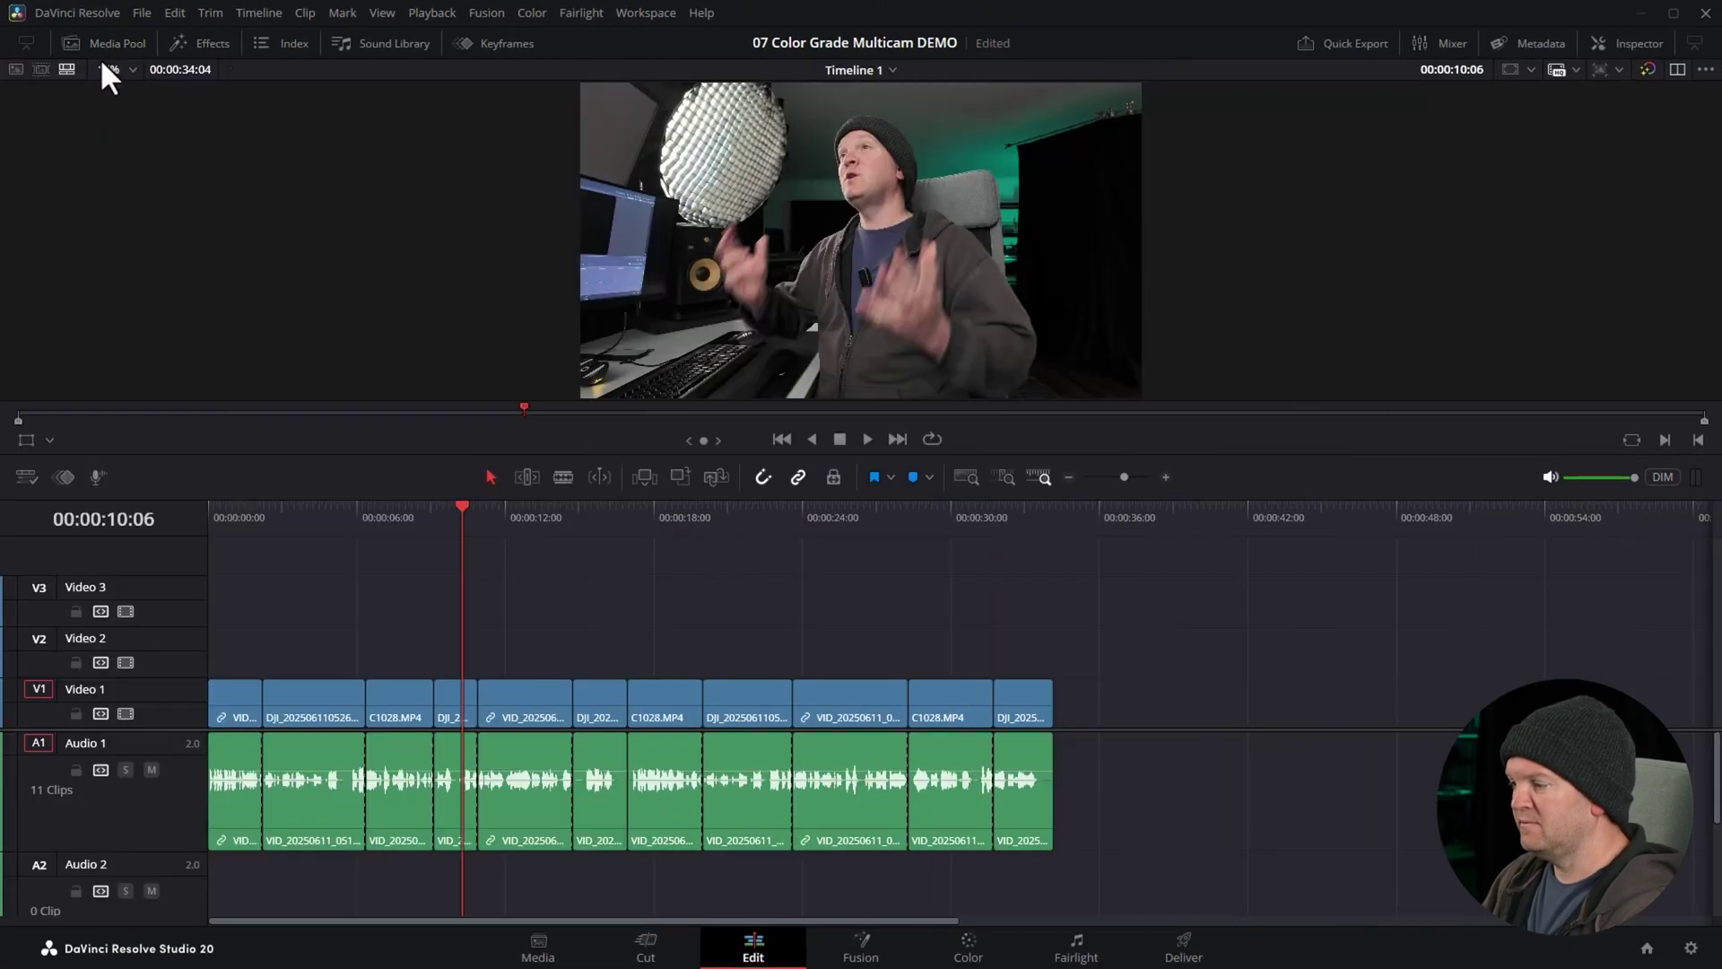
key("ctrl+equal")
key("ctrl+equal")
left_click(734, 695)
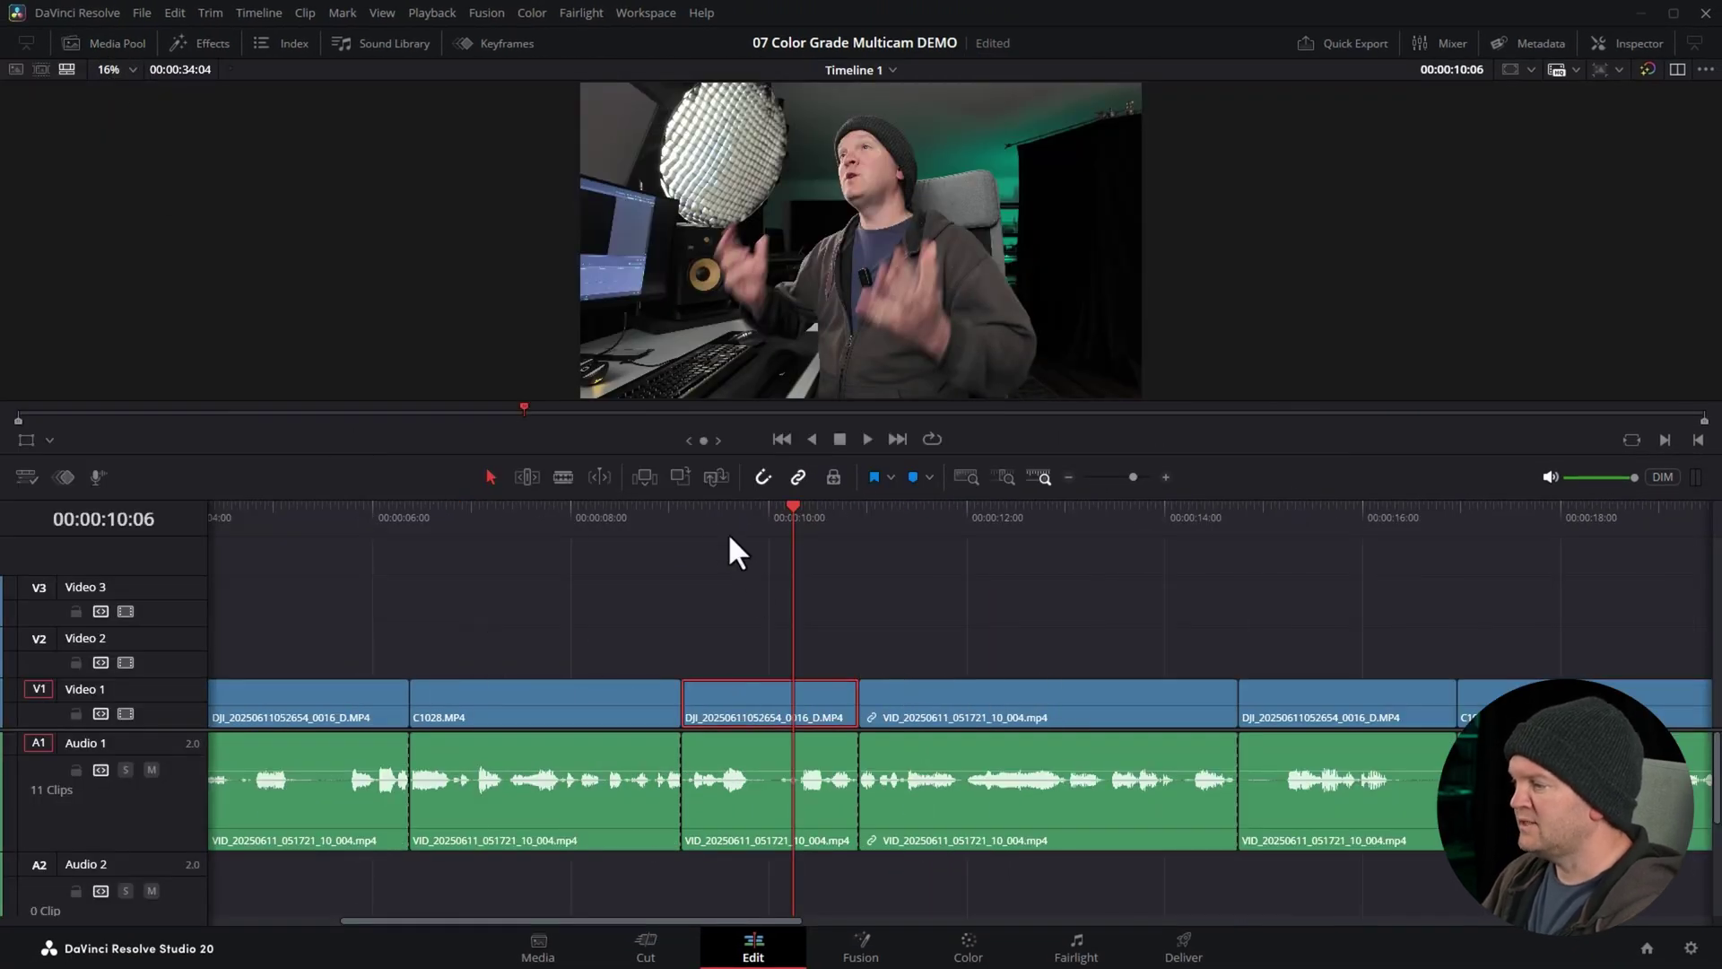
left_click(707, 514)
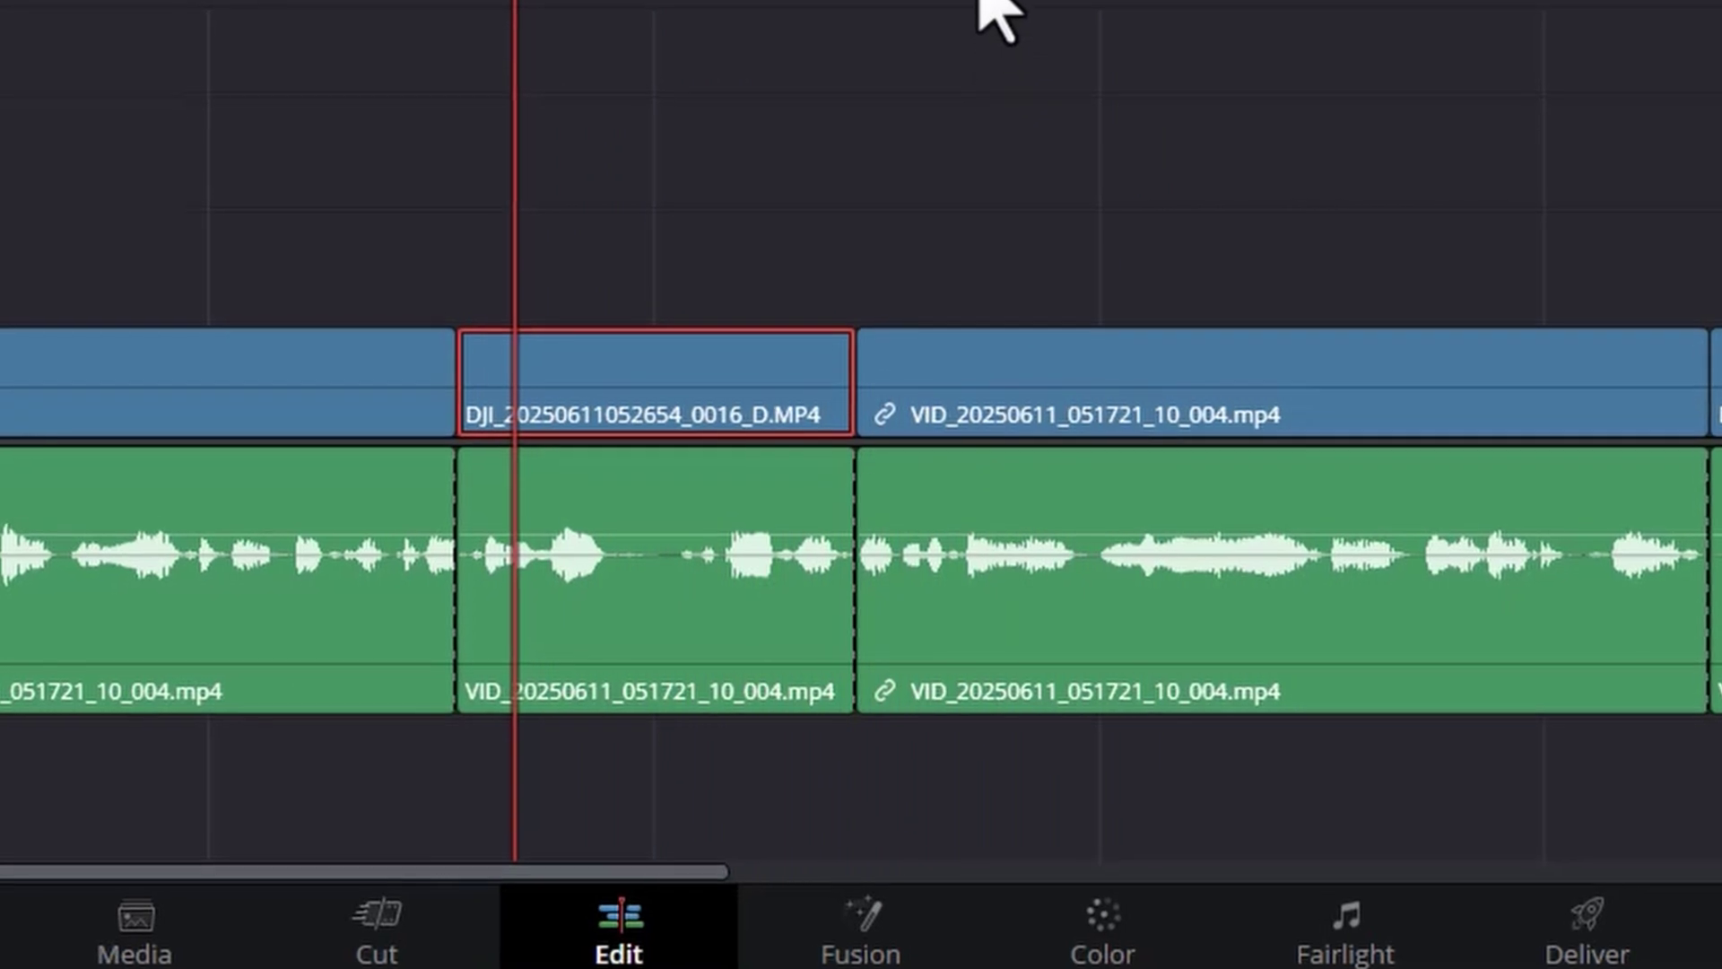
Switch to dual viewers, then scrub back to 00:00:08:10 and play through the angle change.
mouse_move(668, 381)
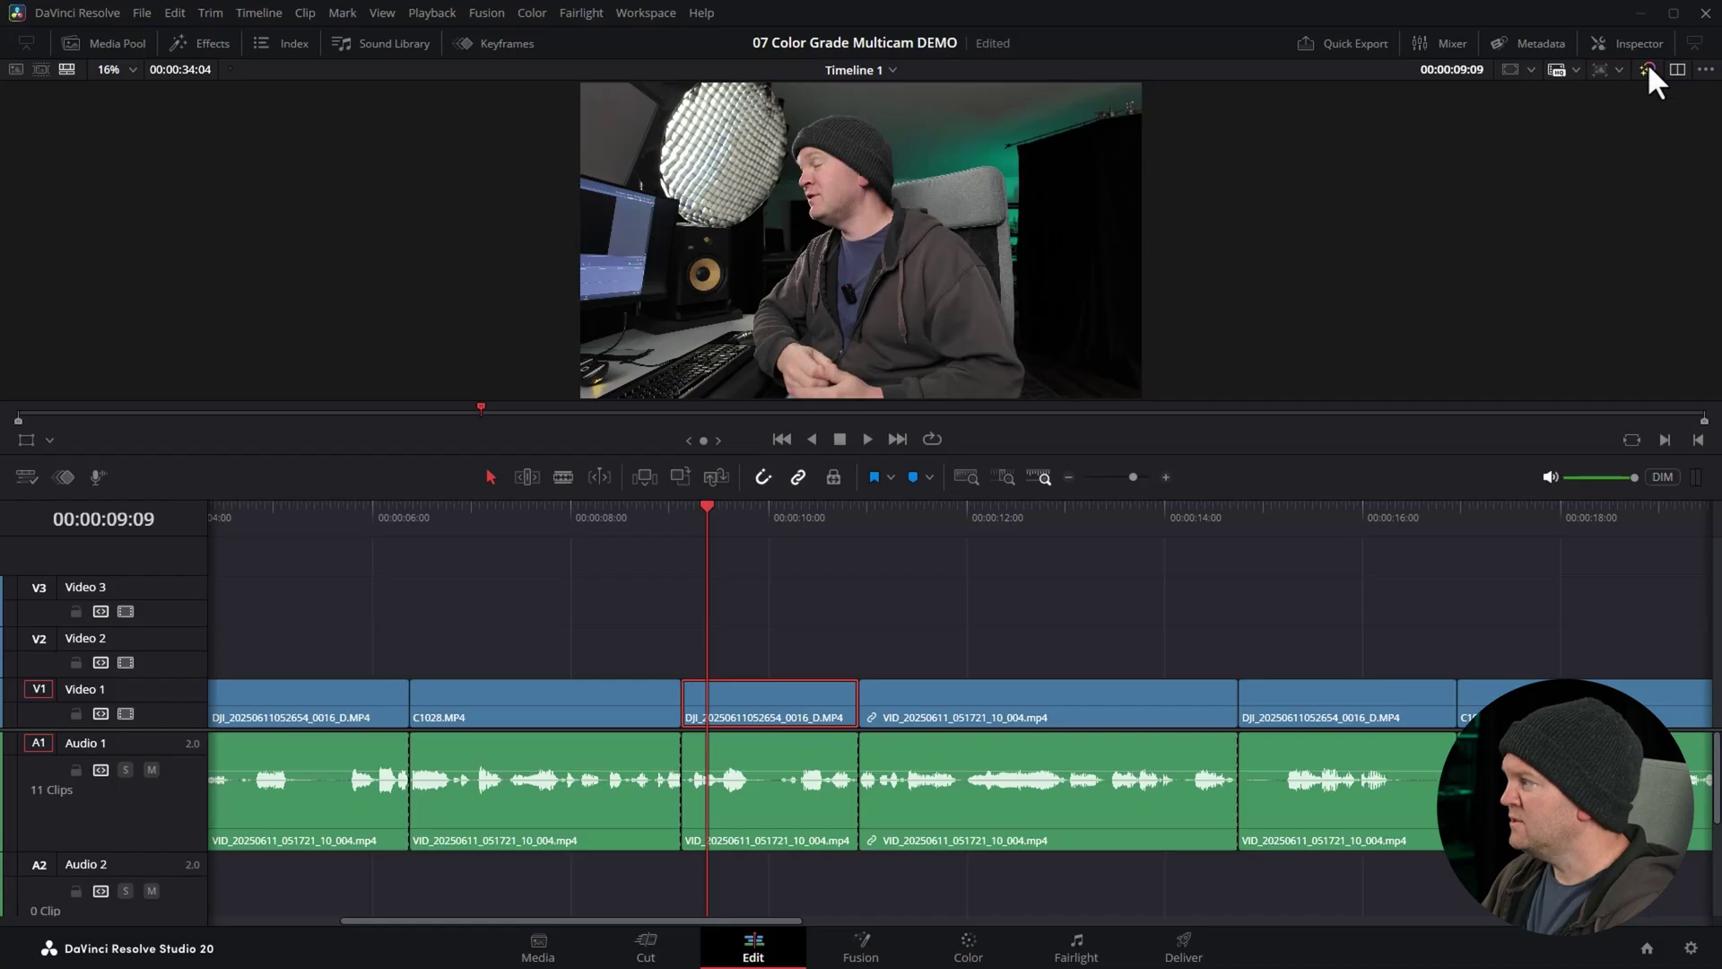
left_click(1677, 69)
left_click(42, 440)
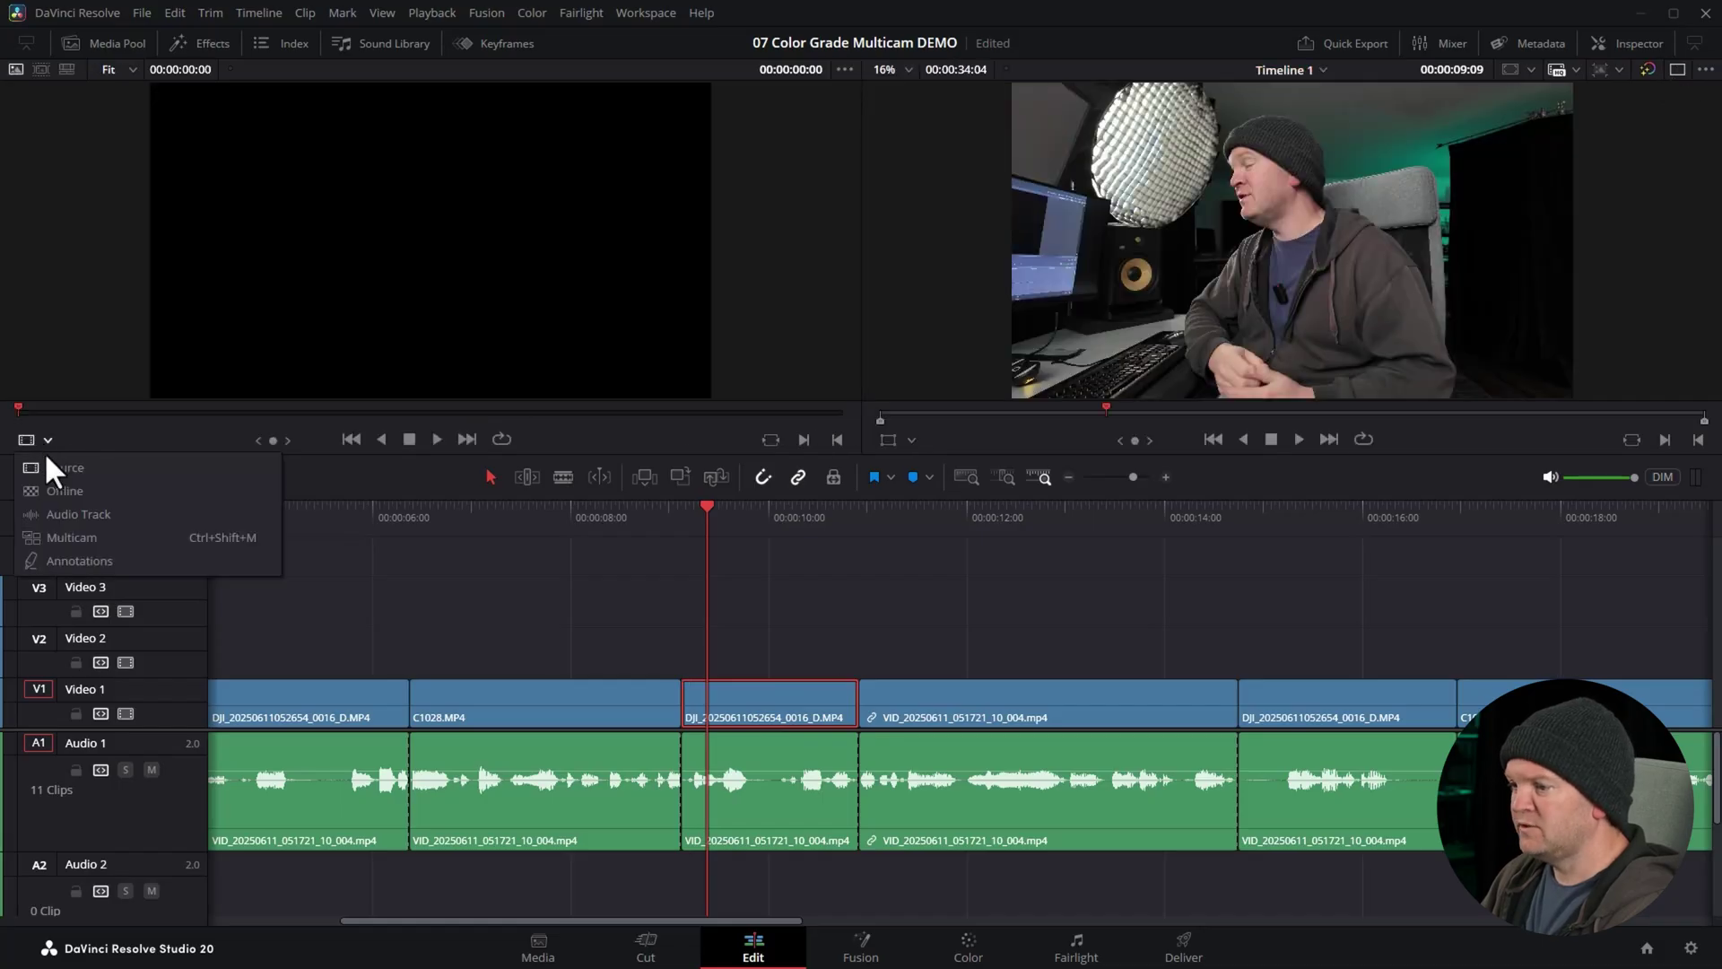
left_click(65, 529)
left_click(769, 513)
left_click_drag(769, 516, 577, 569)
key("space")
key("space")
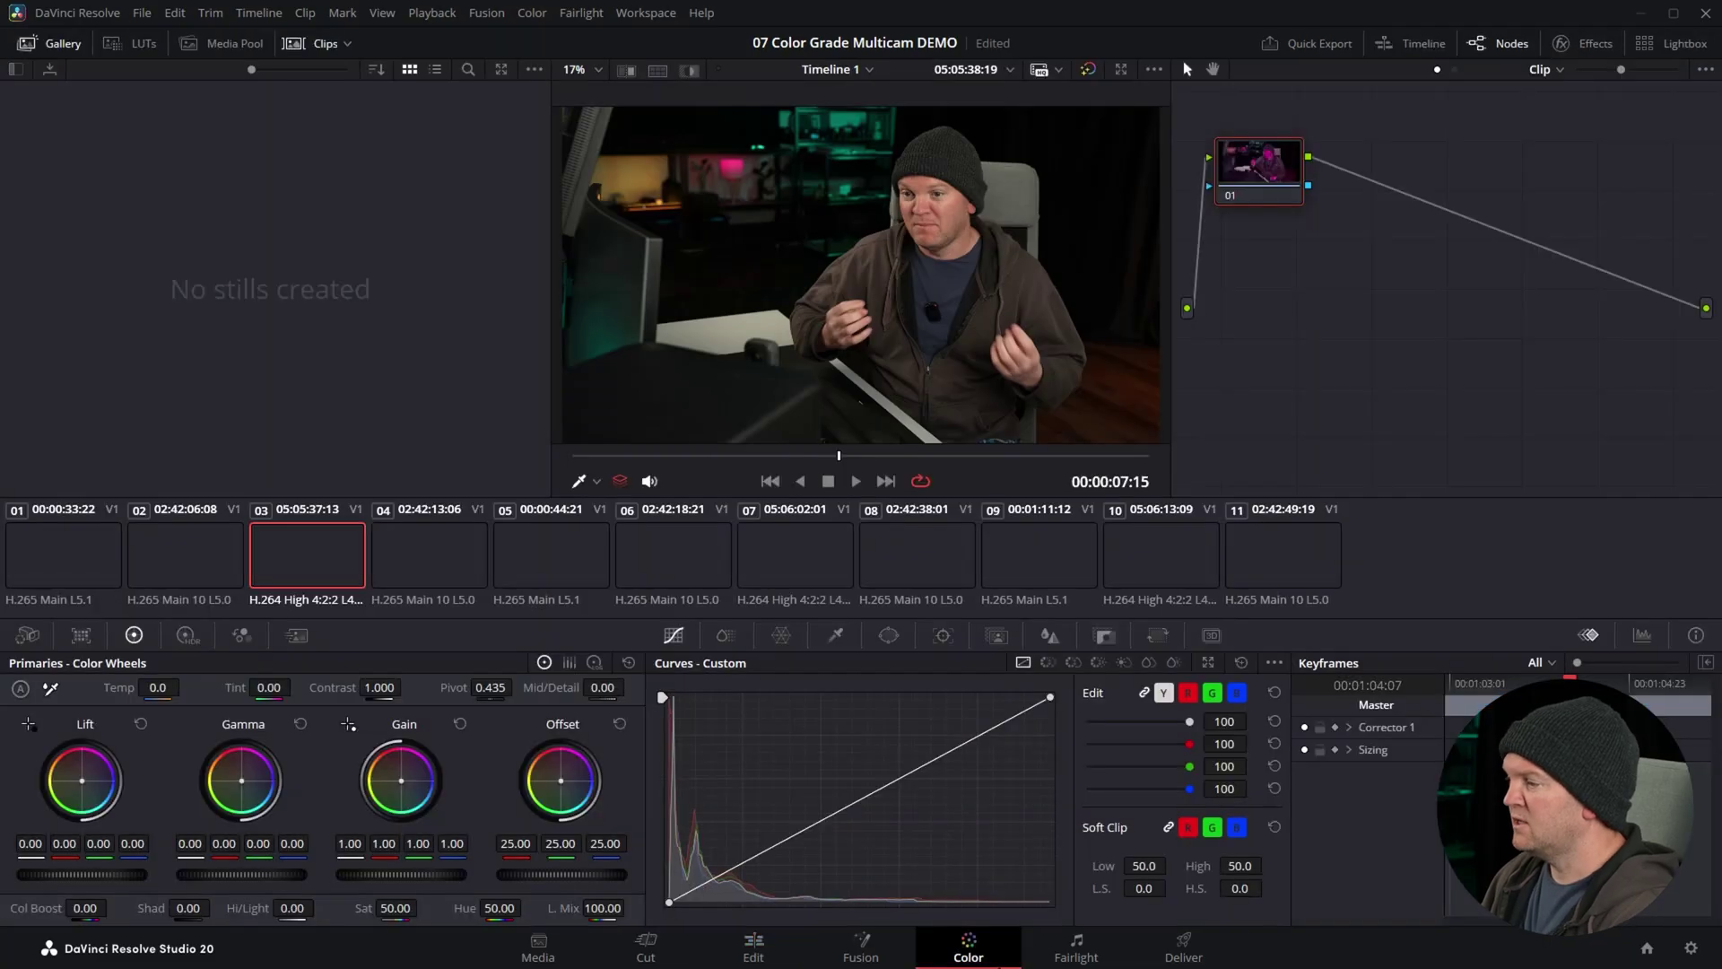
Filter to clips sharing clip 01's Common Media Pool Source and assign all three to Group 1.
left_click(87, 567)
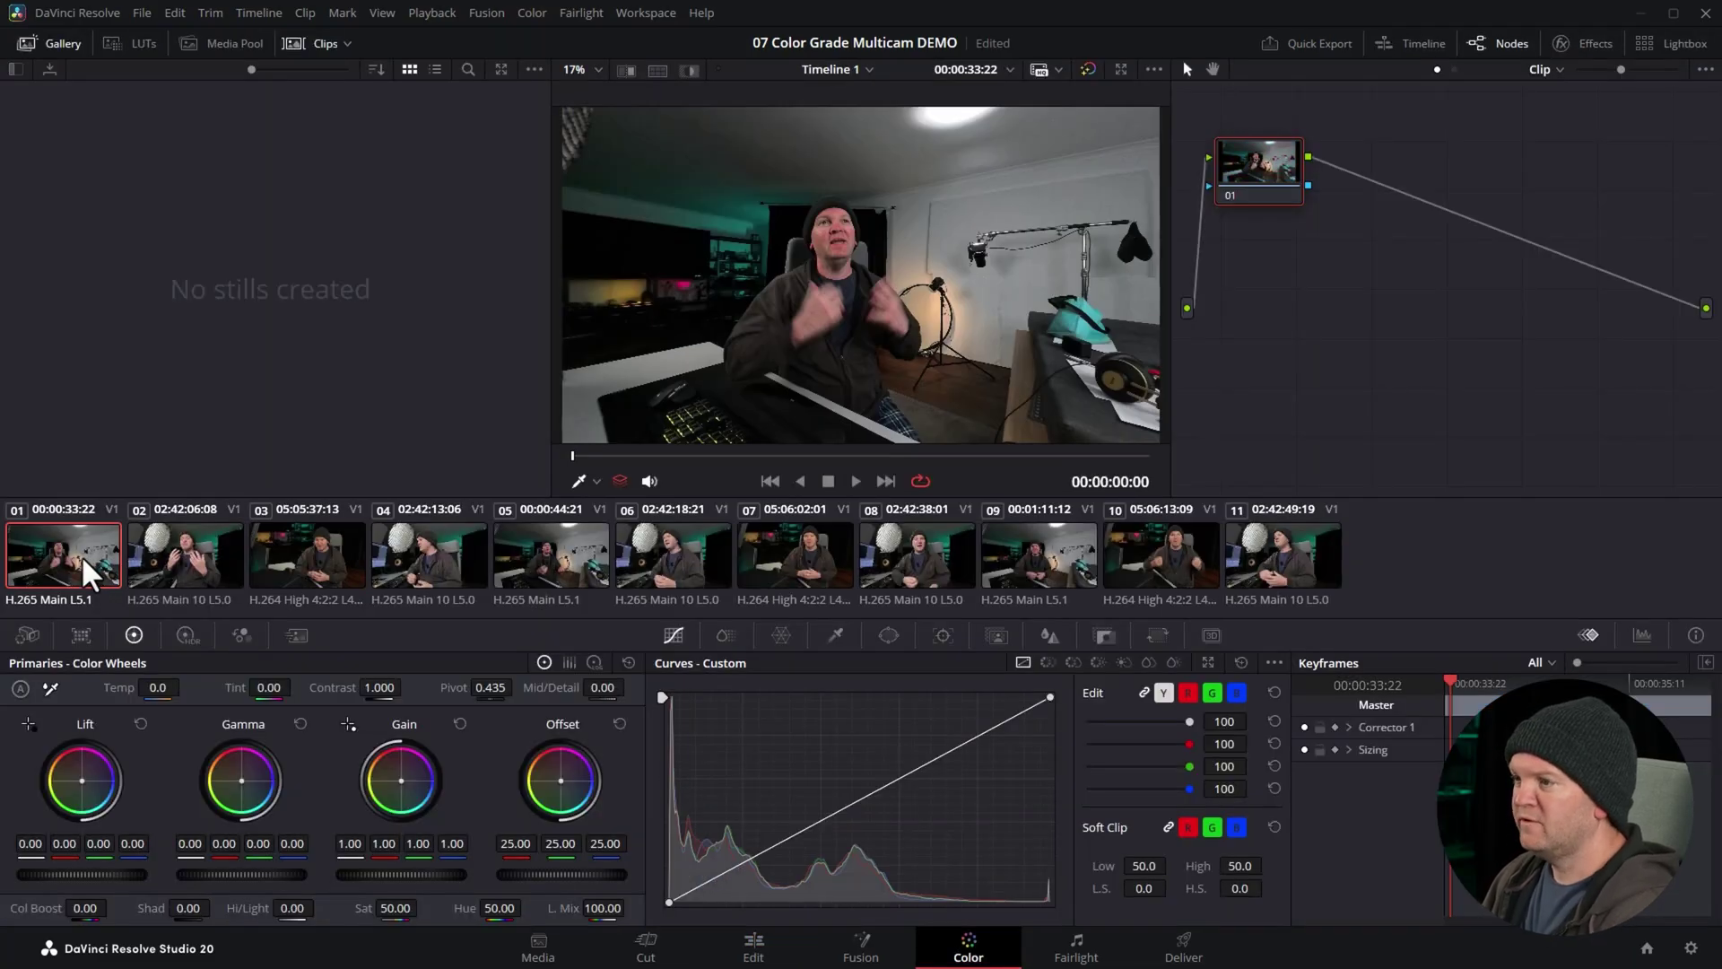
left_click(346, 45)
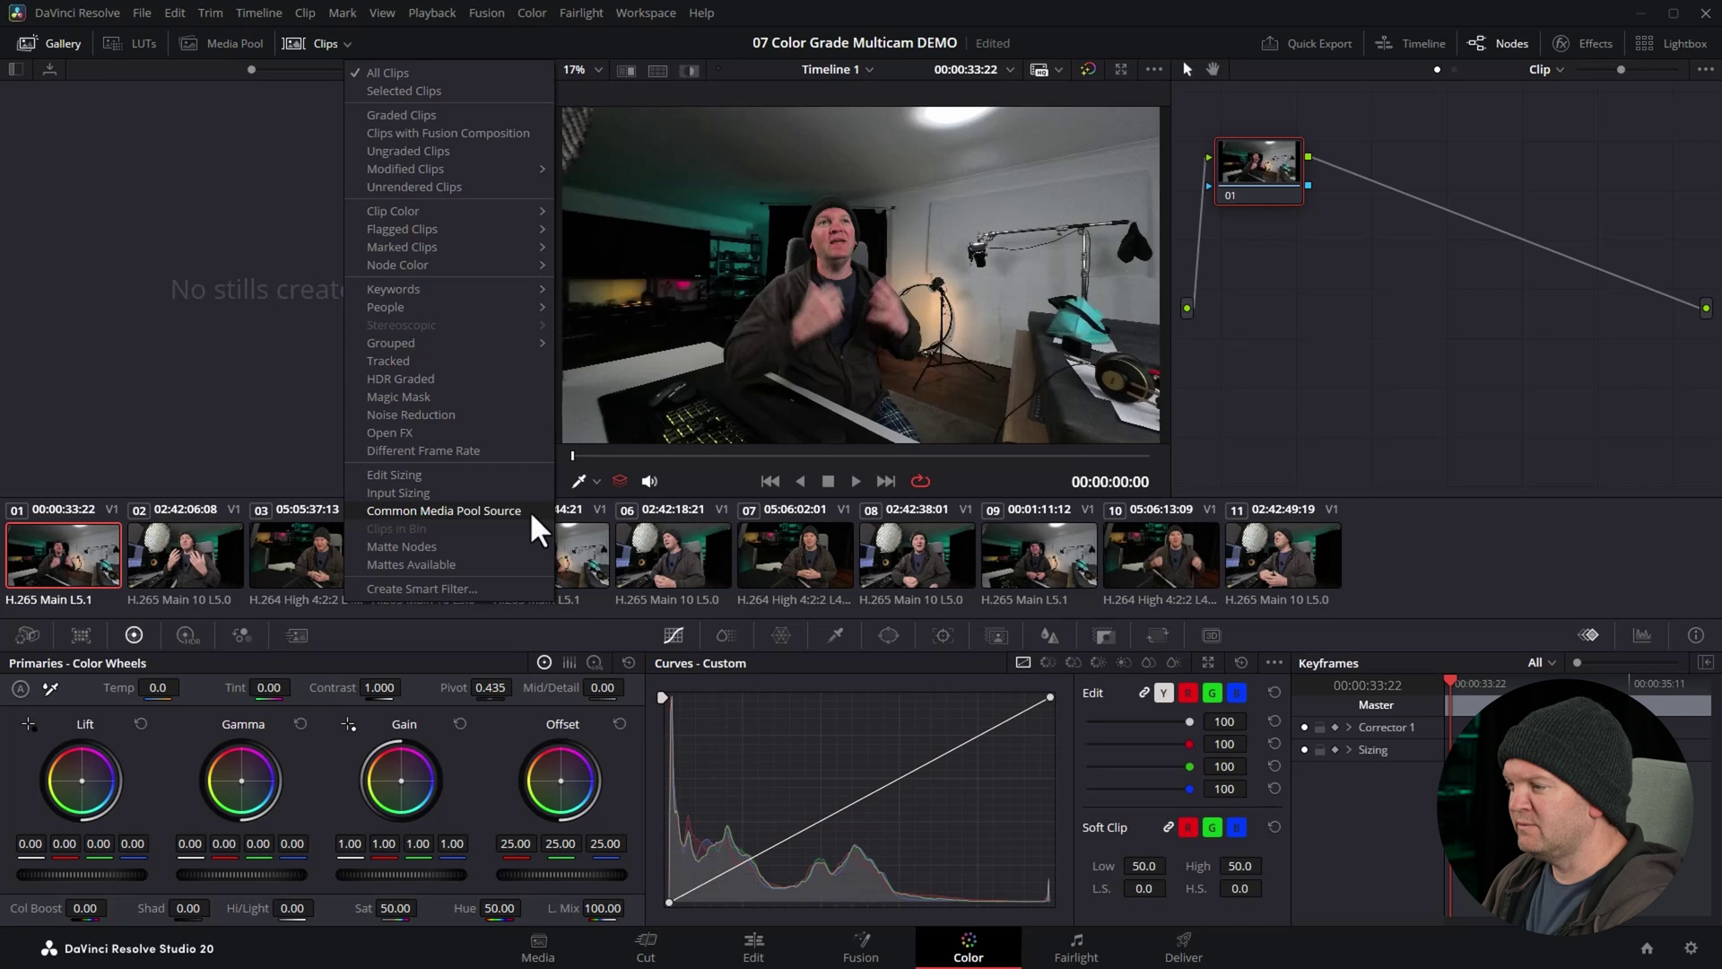
left_click(443, 511)
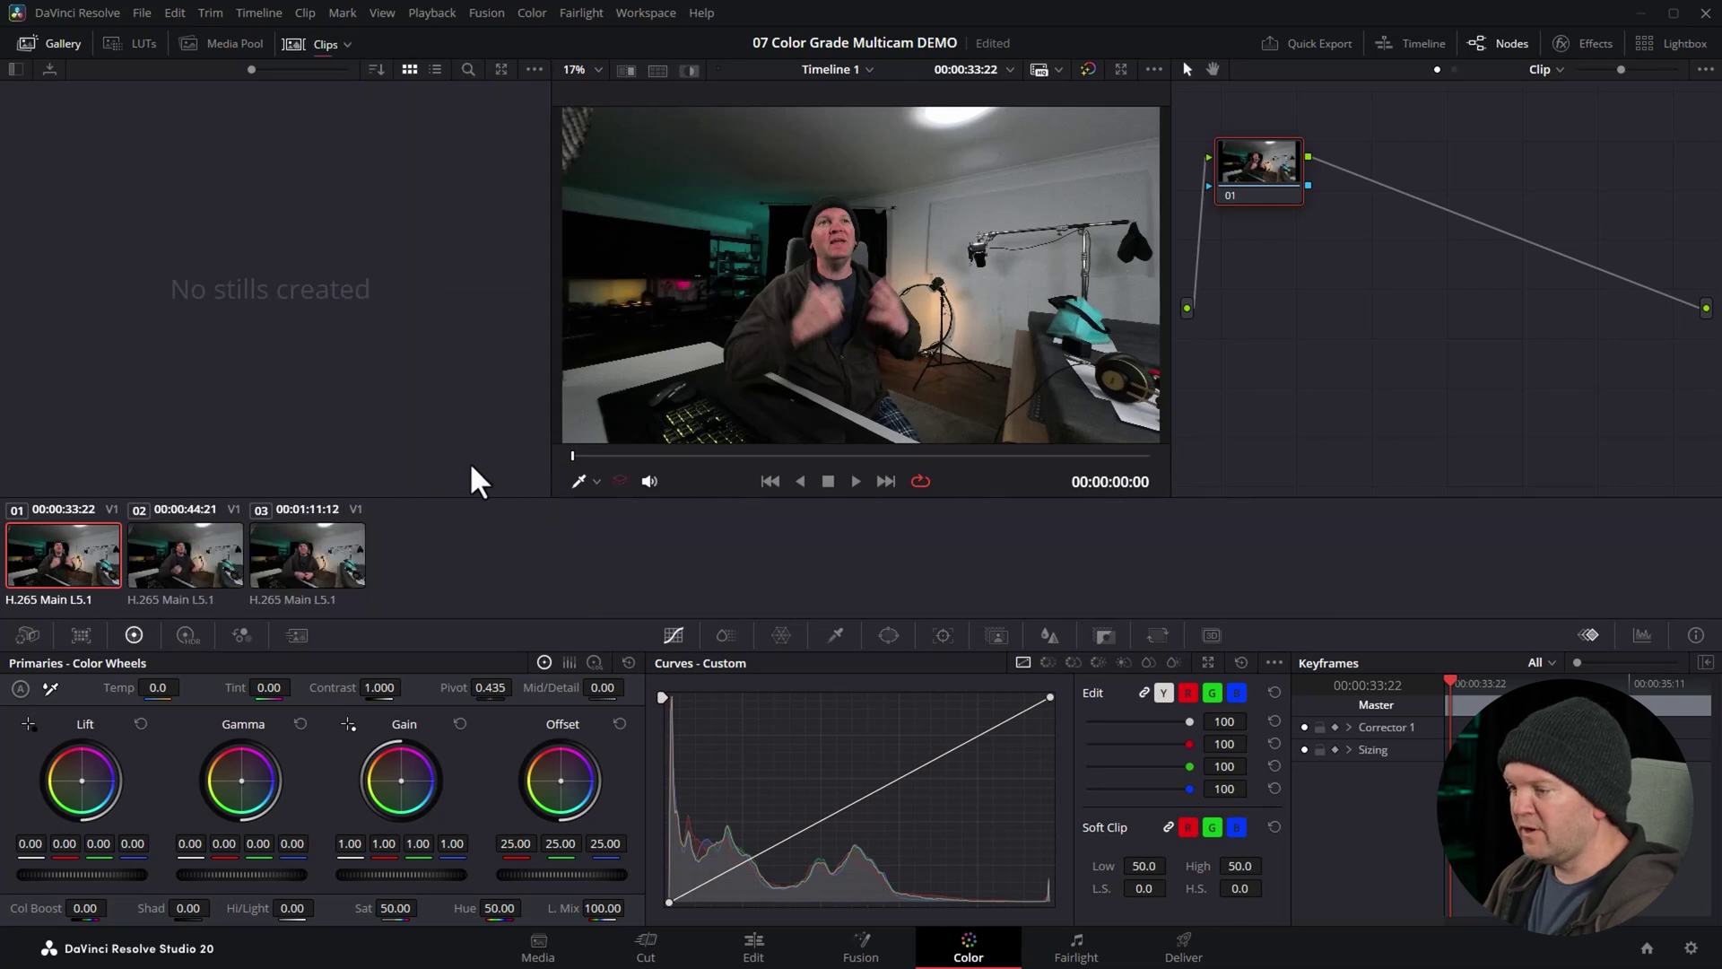
left_click(350, 571, "shift")
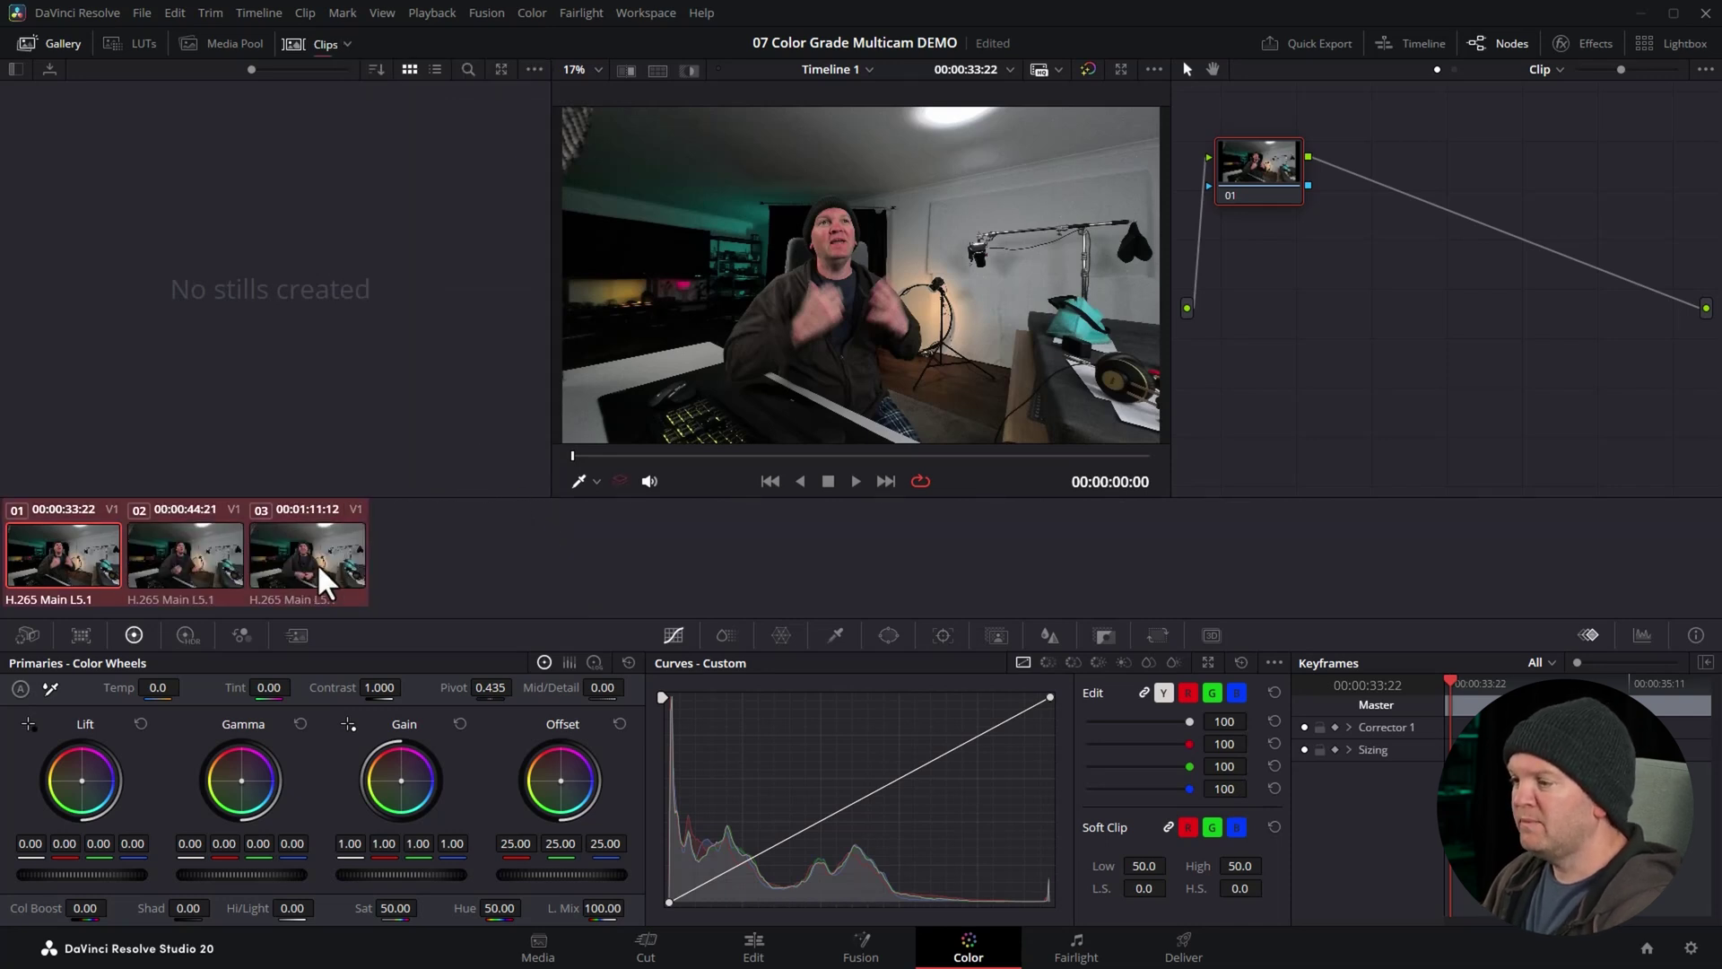
right_click(321, 572)
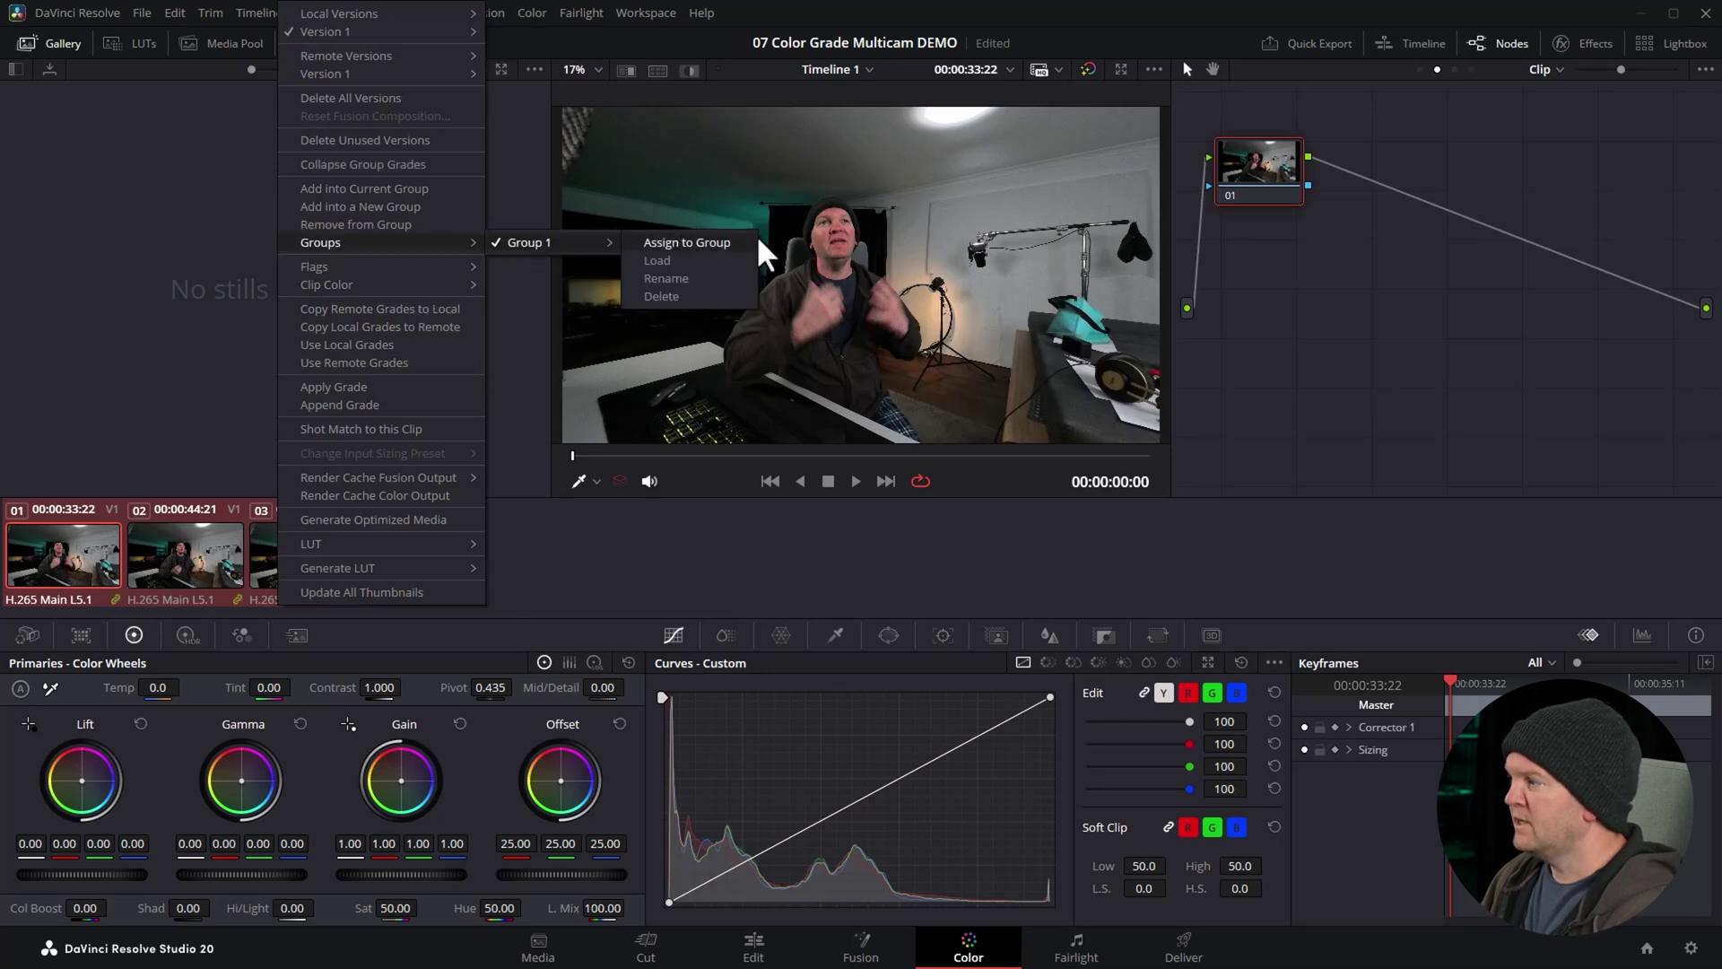
left_click(1420, 69)
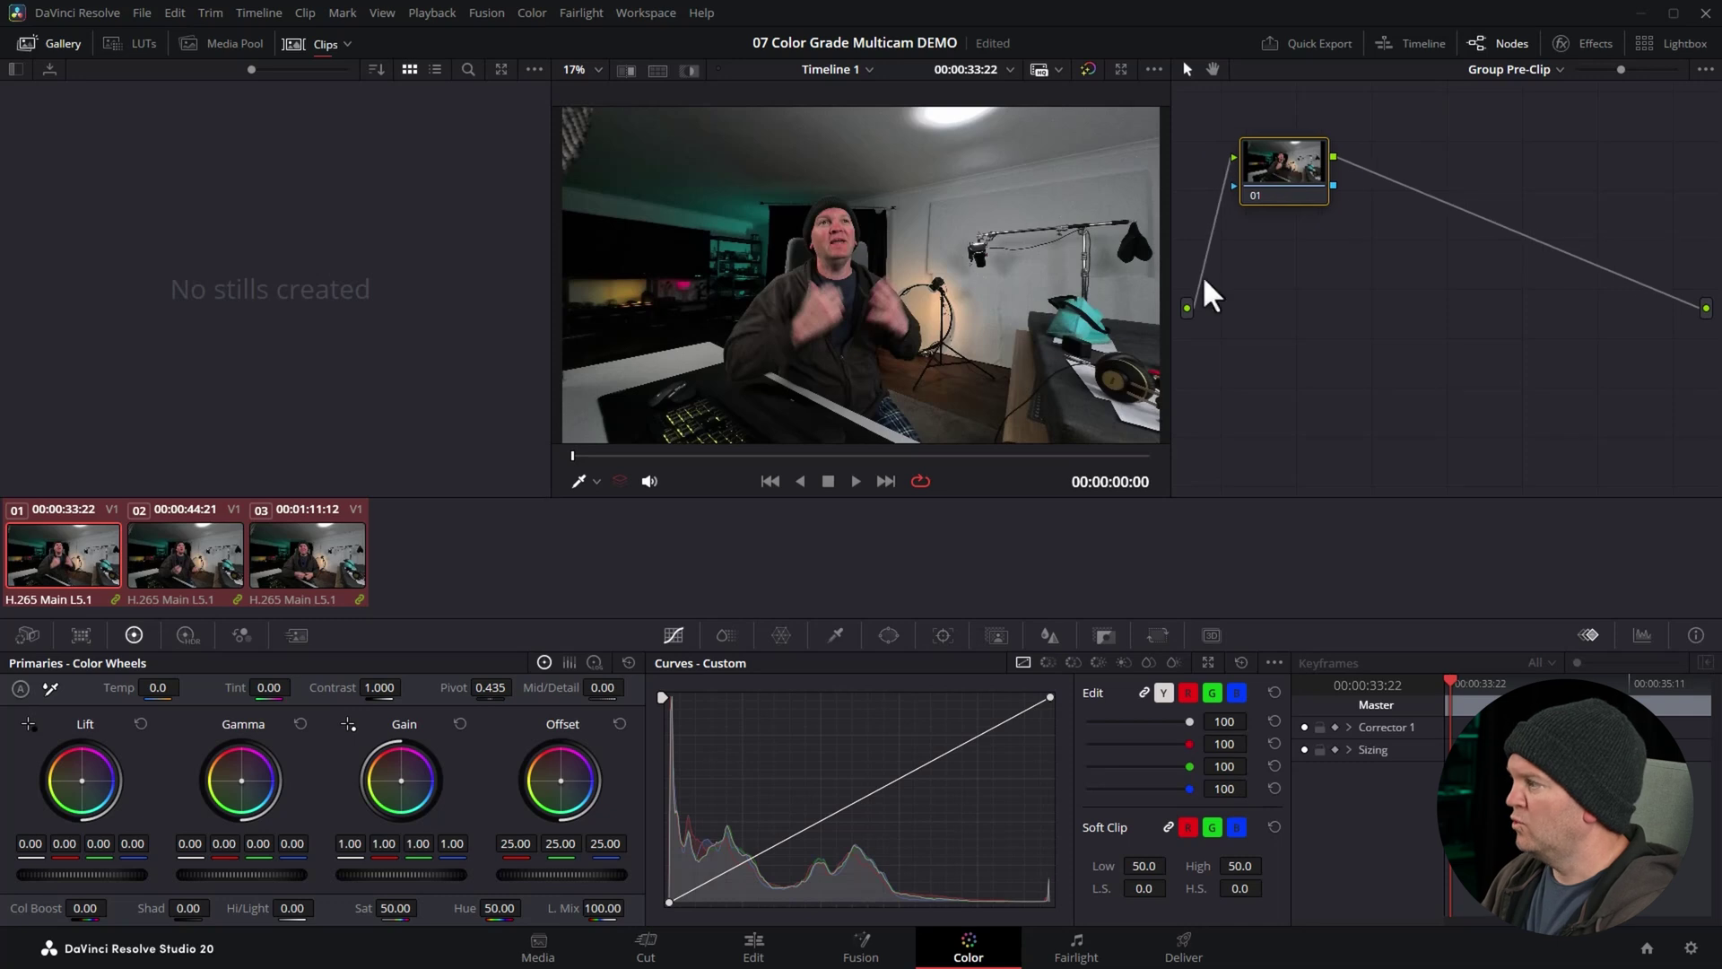
In Group Post-Clip mode, push Group 1's Offset wheel strongly toward magenta.
left_click(1566, 70)
left_click(1471, 133)
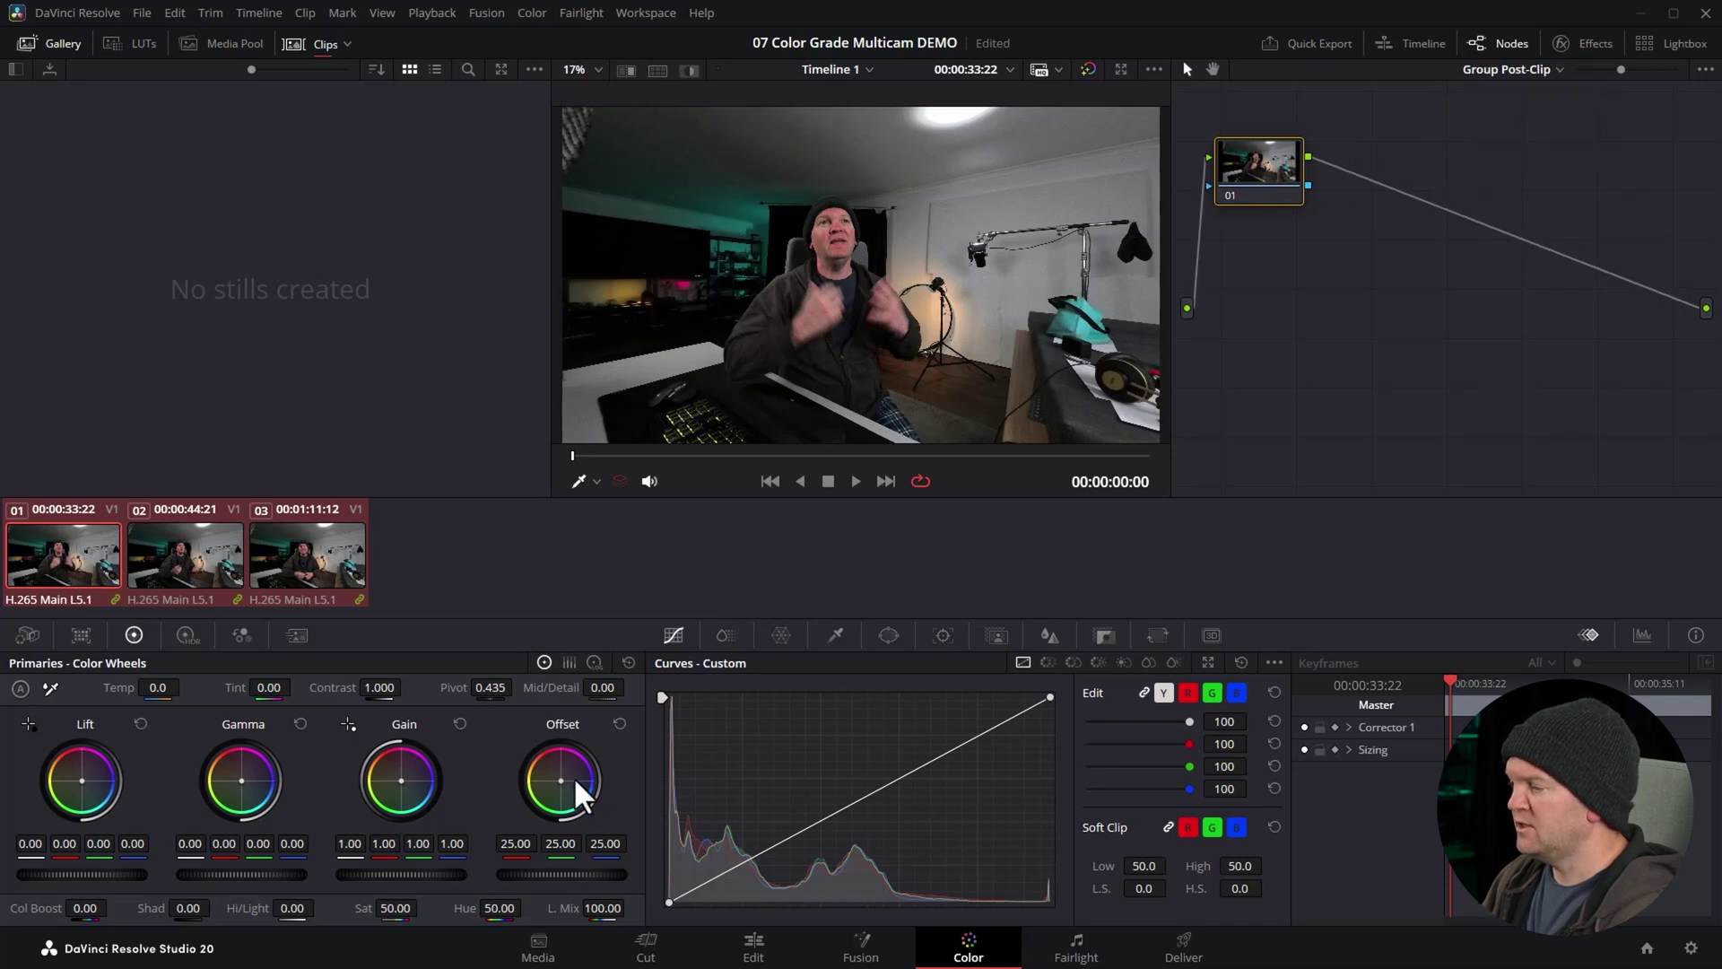
left_click_drag(562, 780, 590, 763)
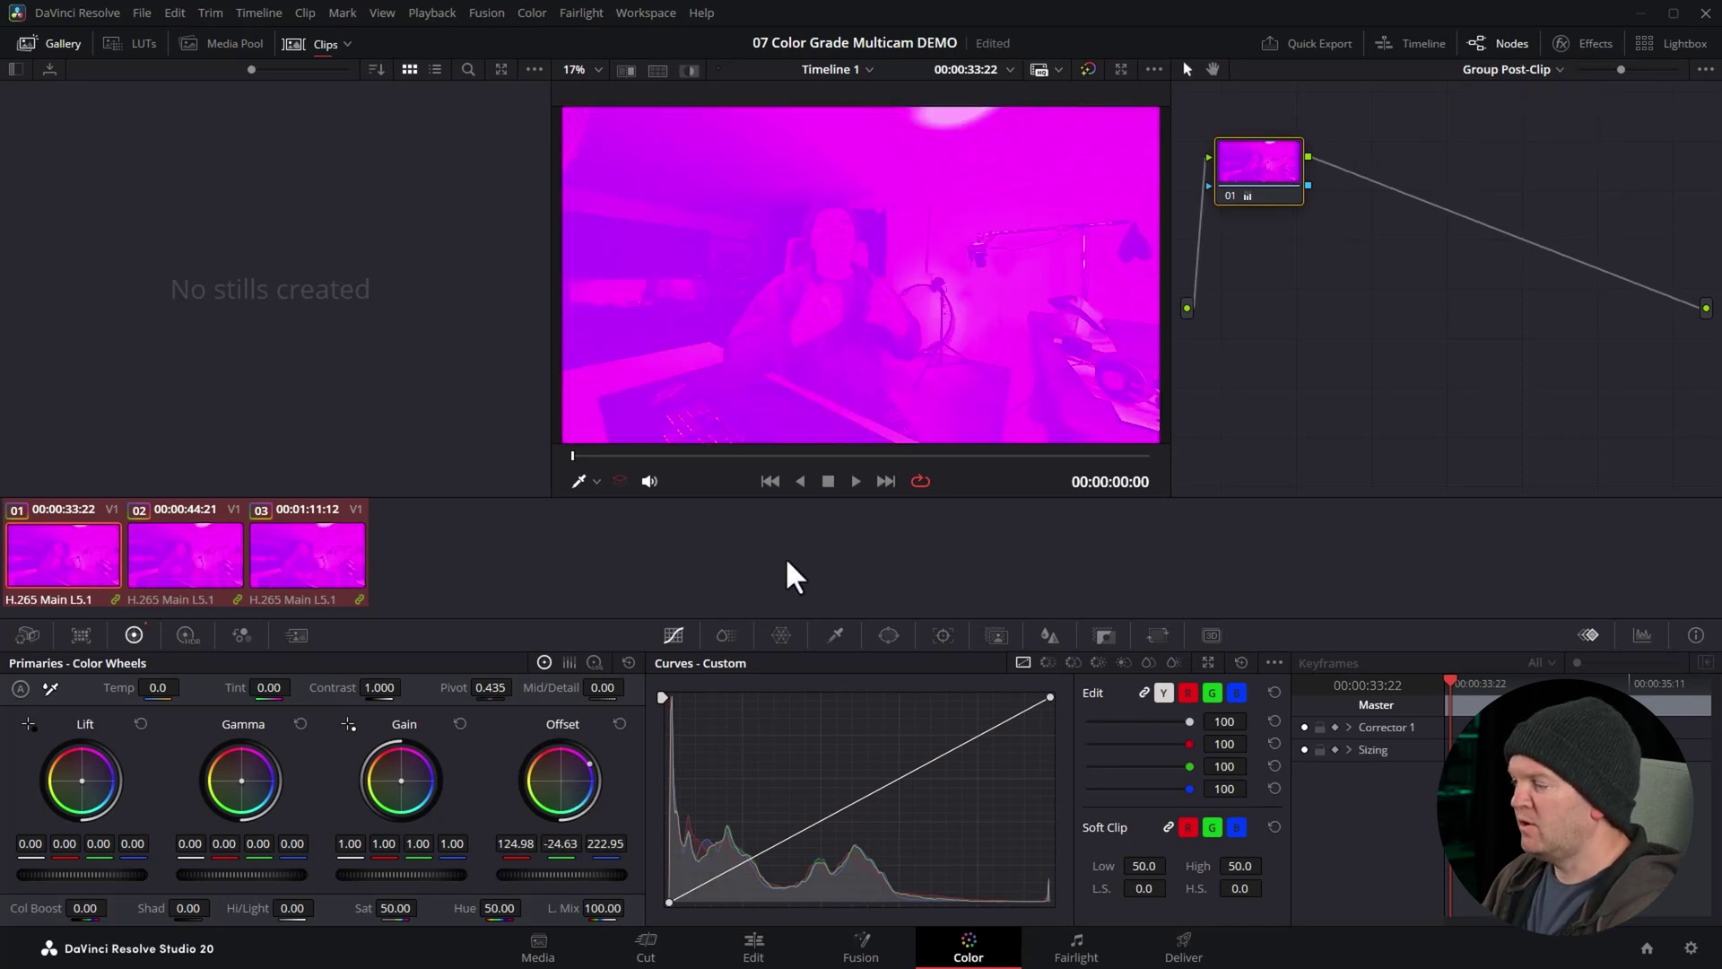
Play and scrub the Edit timeline to verify the magenta clips, then confirm clip 02 stays ungraded in Color.
left_click(753, 947)
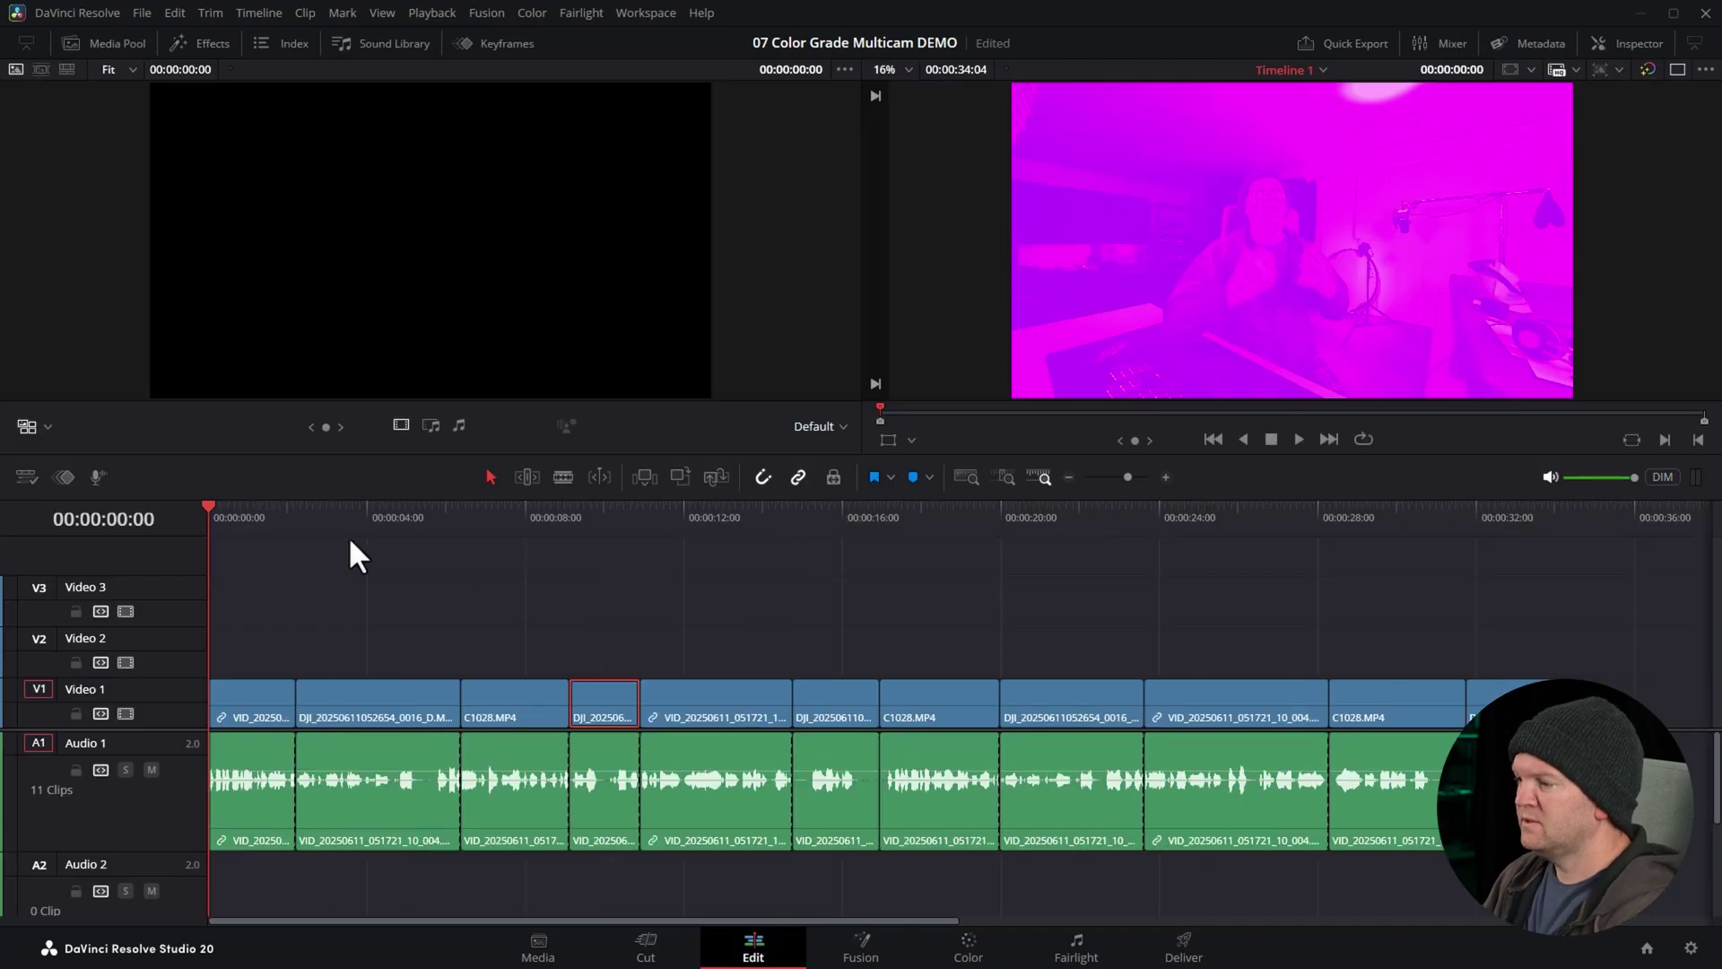
left_click(492, 505)
key("space")
left_click(601, 516)
left_click_drag(668, 525, 727, 526)
left_click(264, 530)
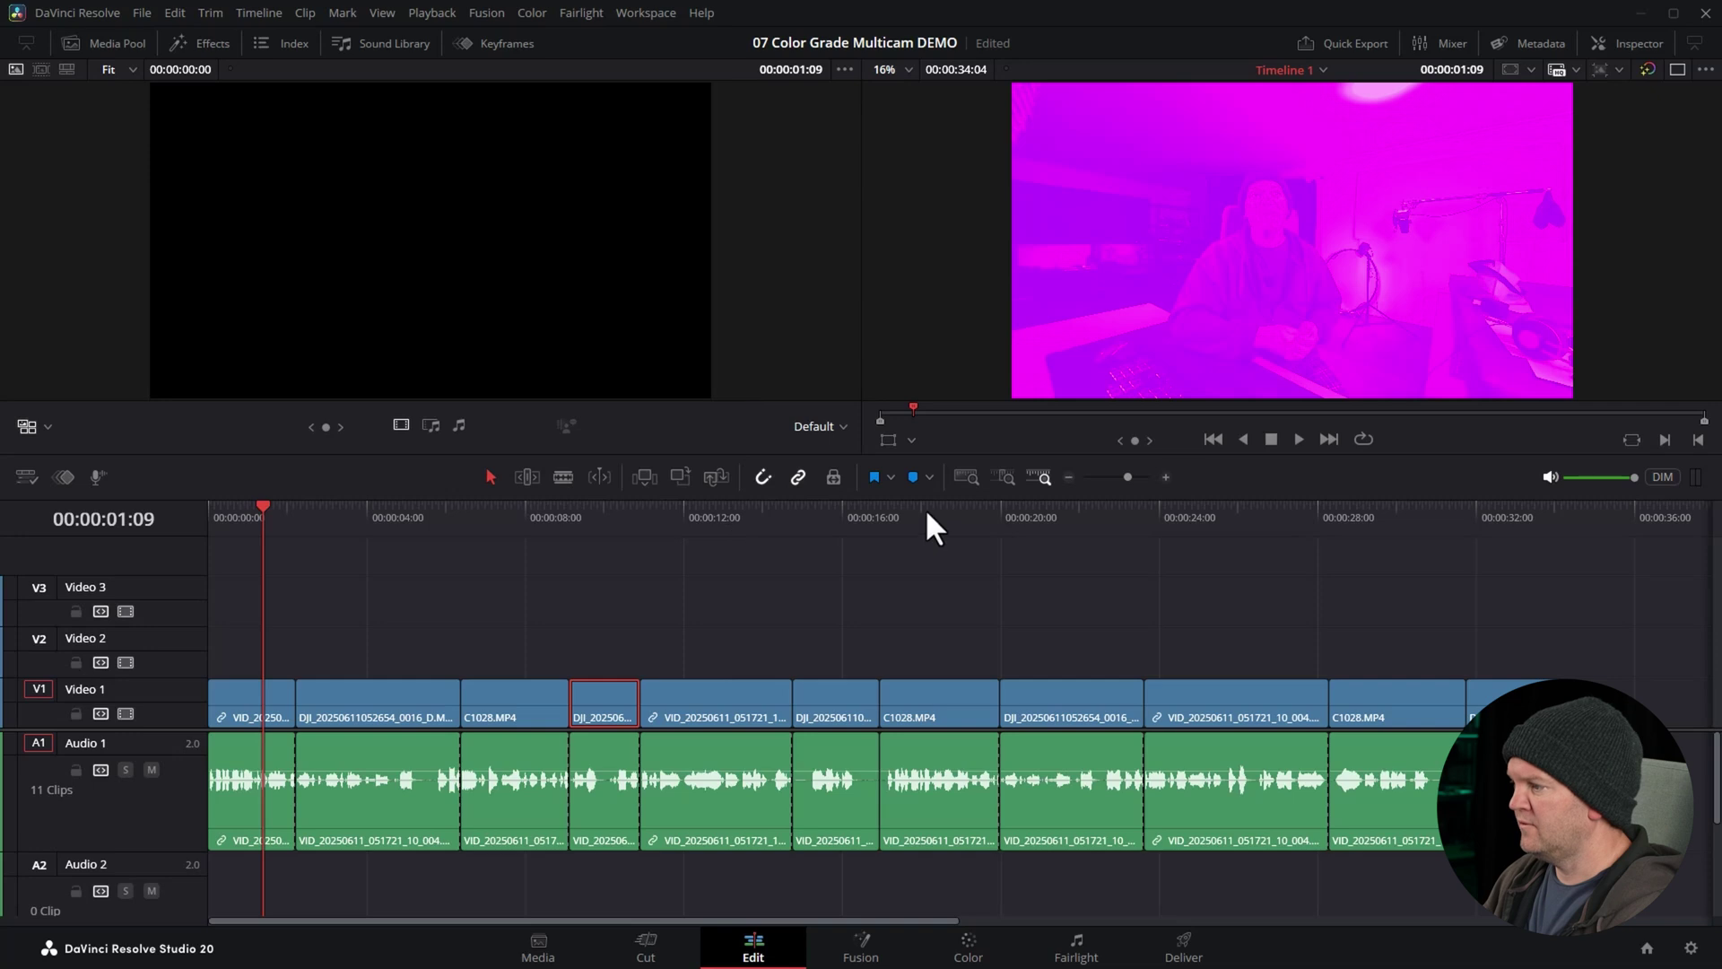
left_click_drag(880, 525, 1218, 527)
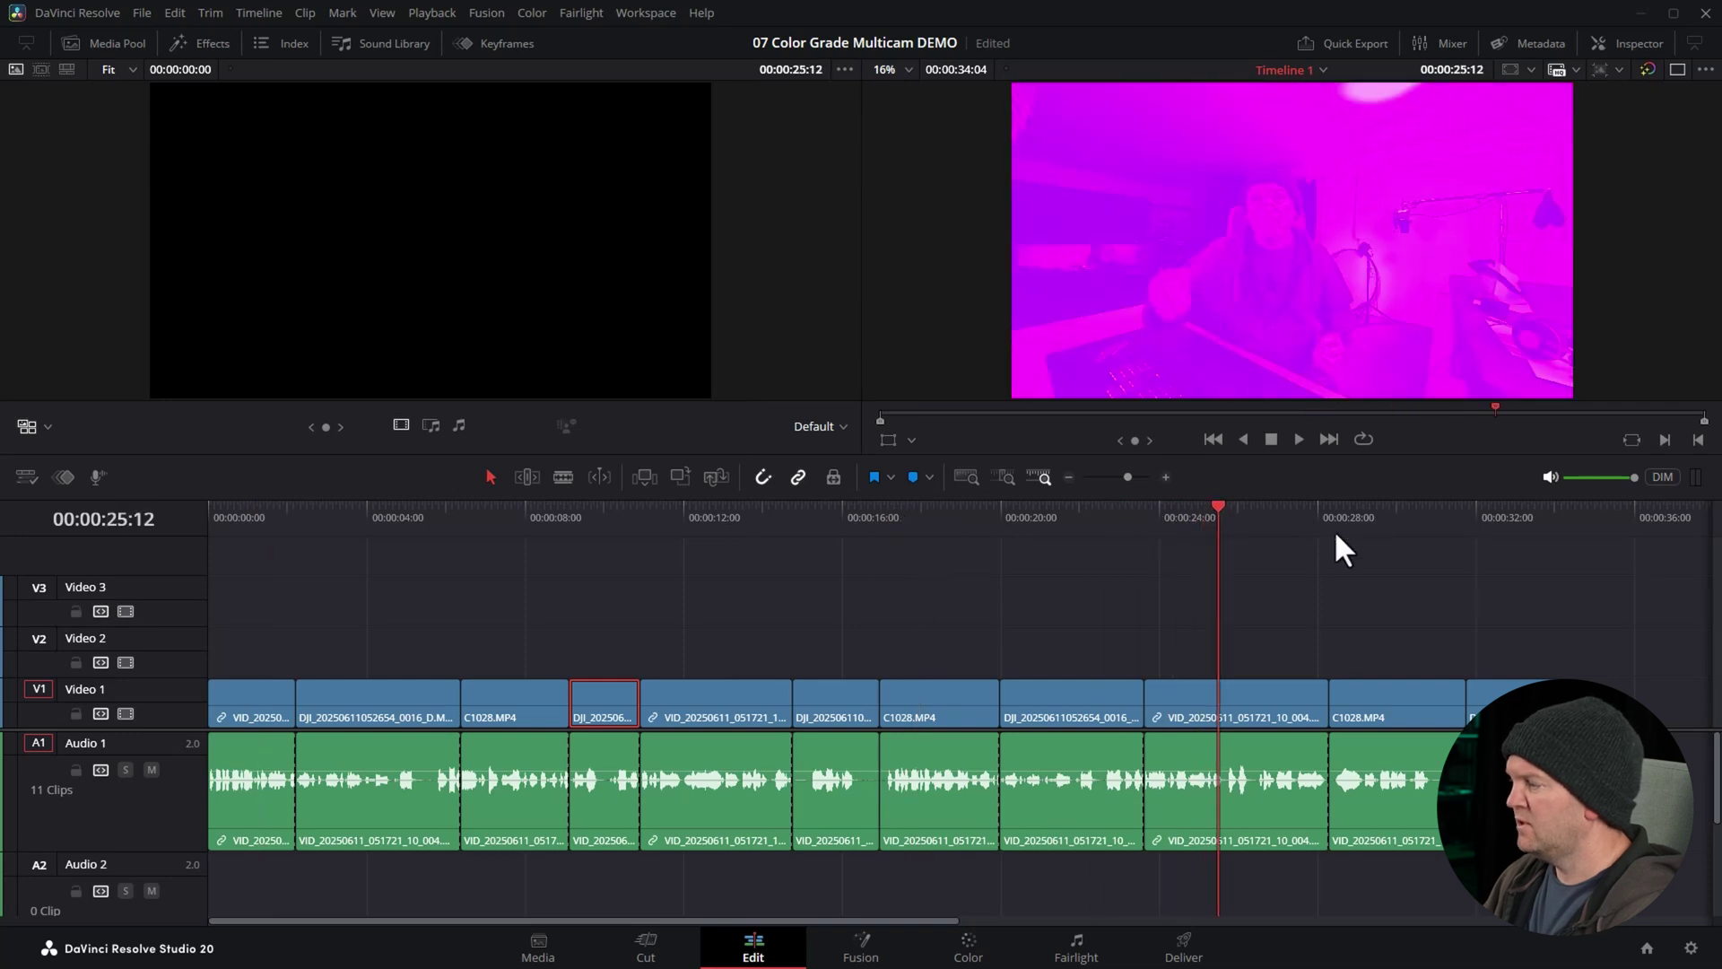
key("shift+6")
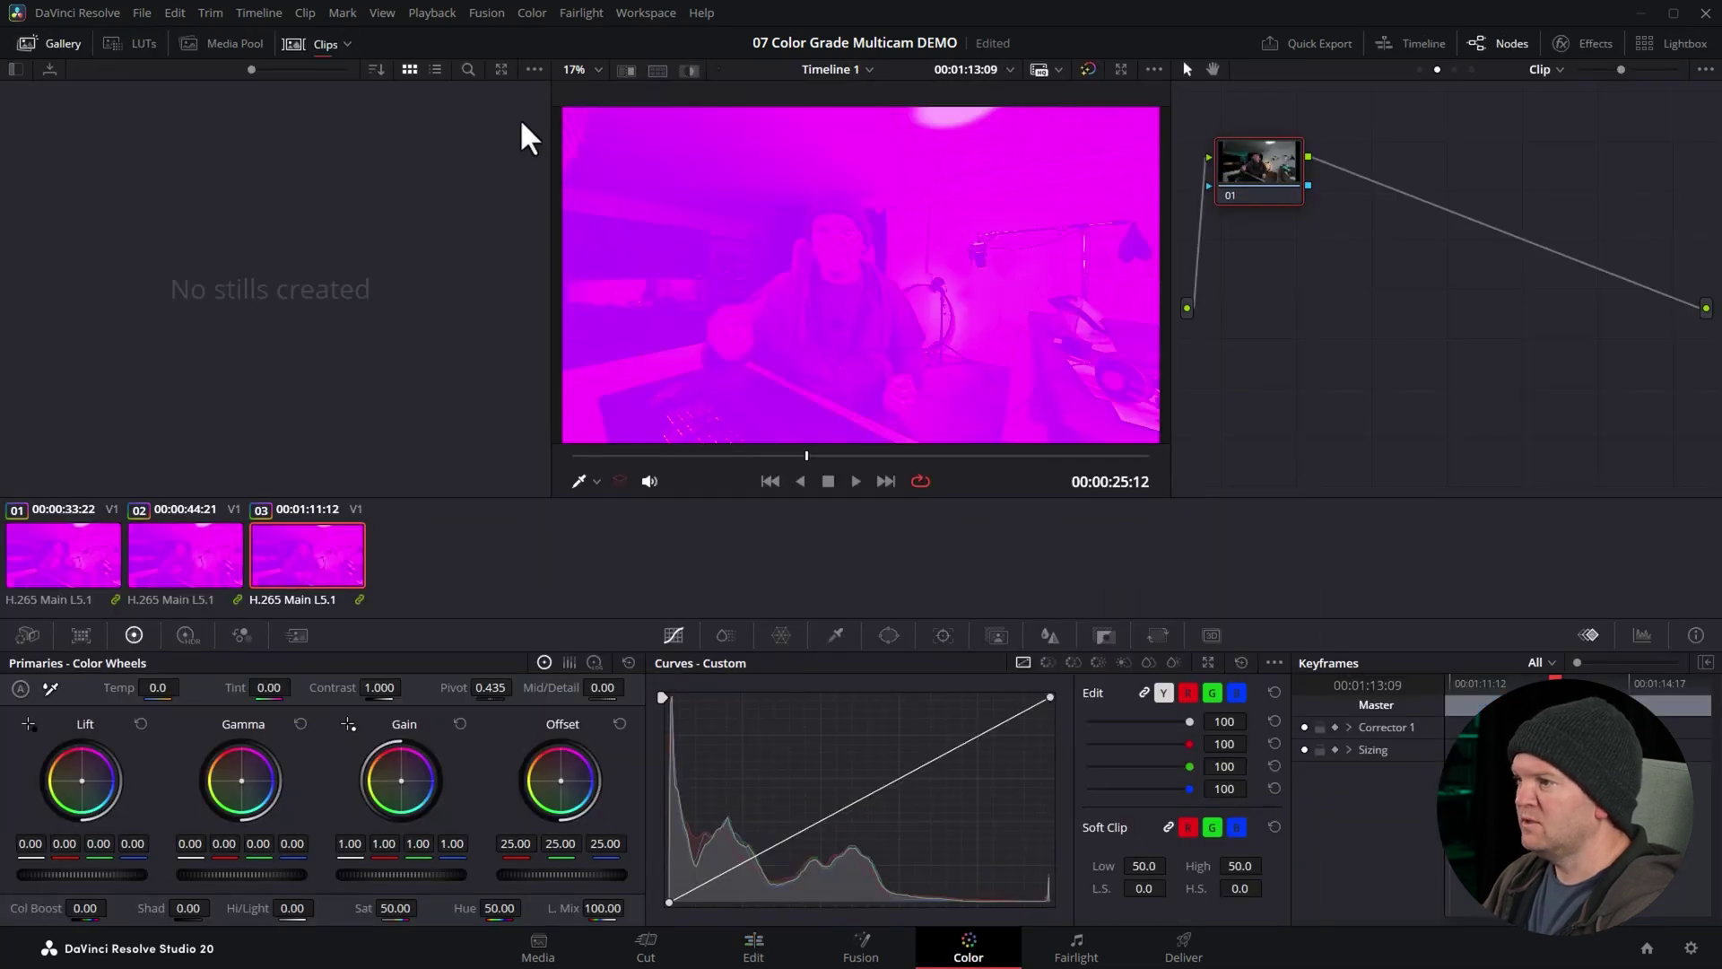
left_click(192, 556)
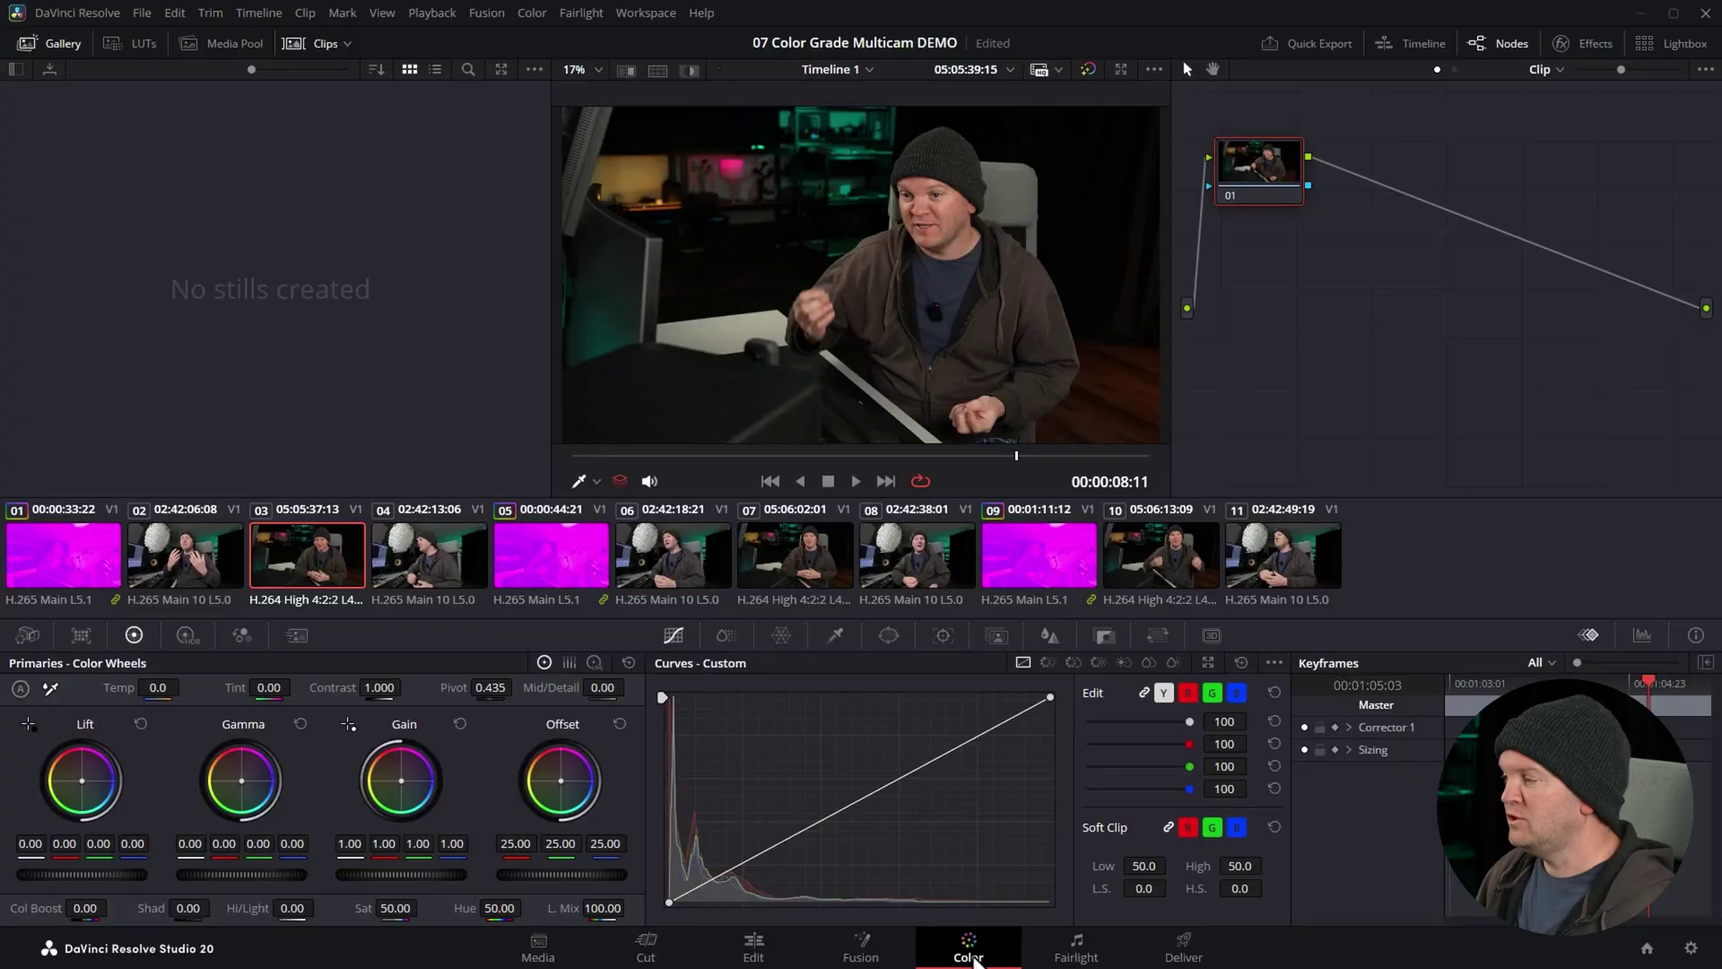
left_click(1319, 565)
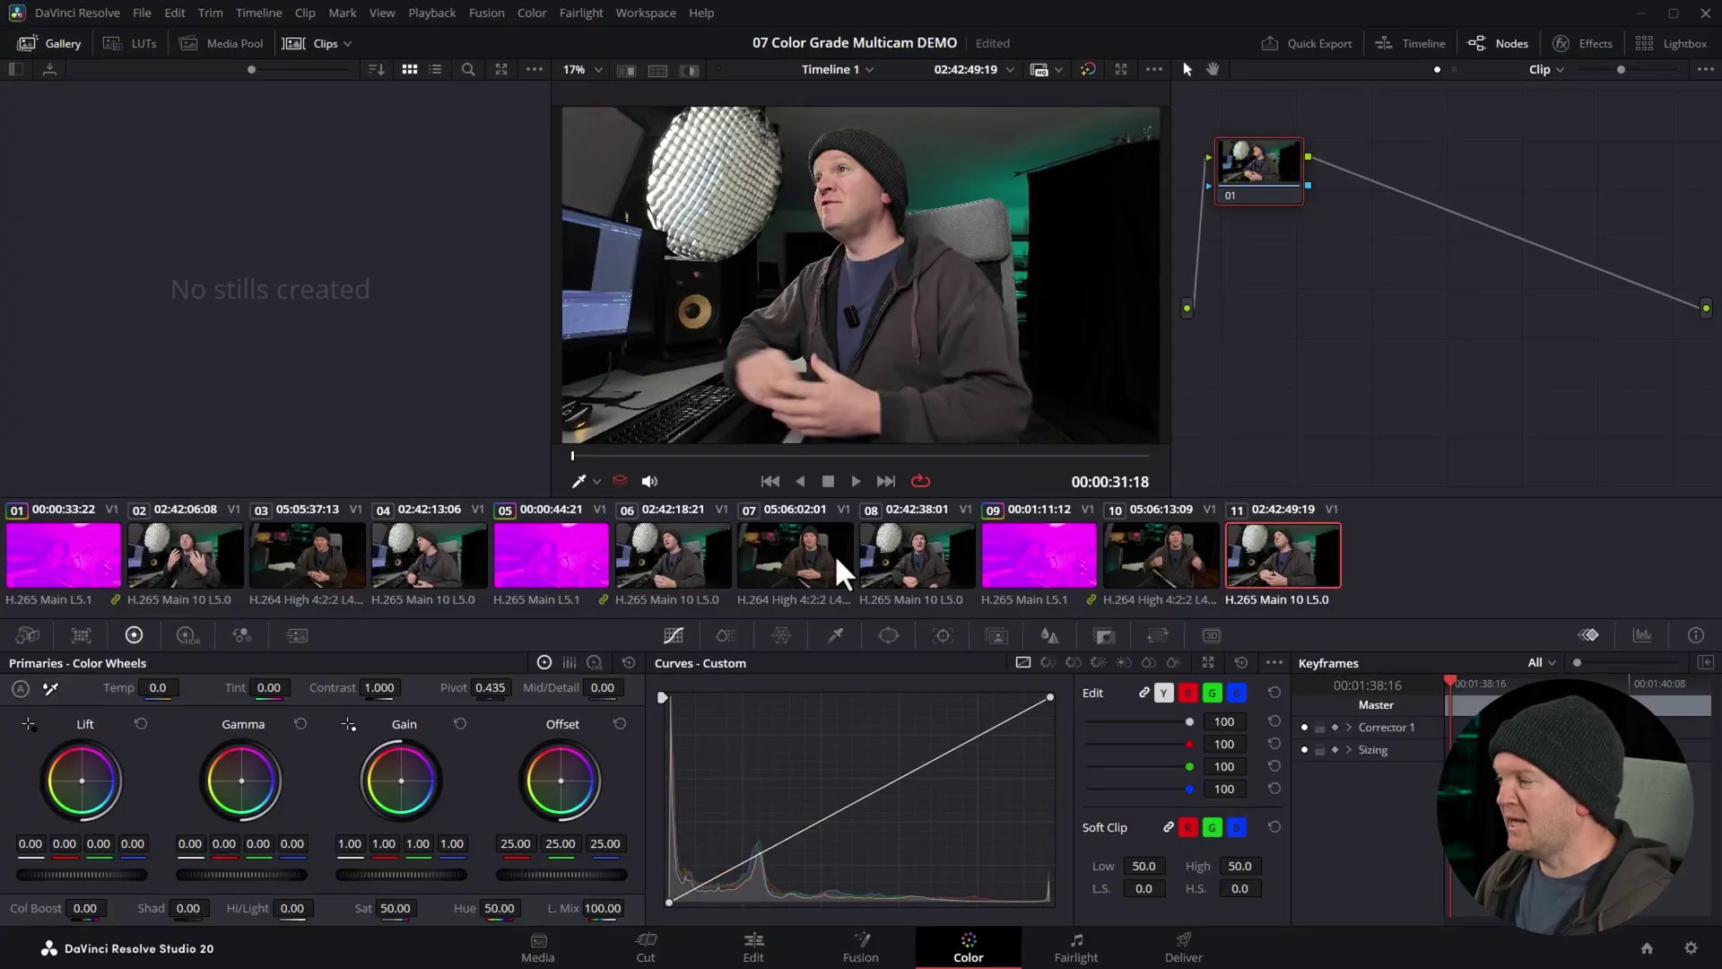